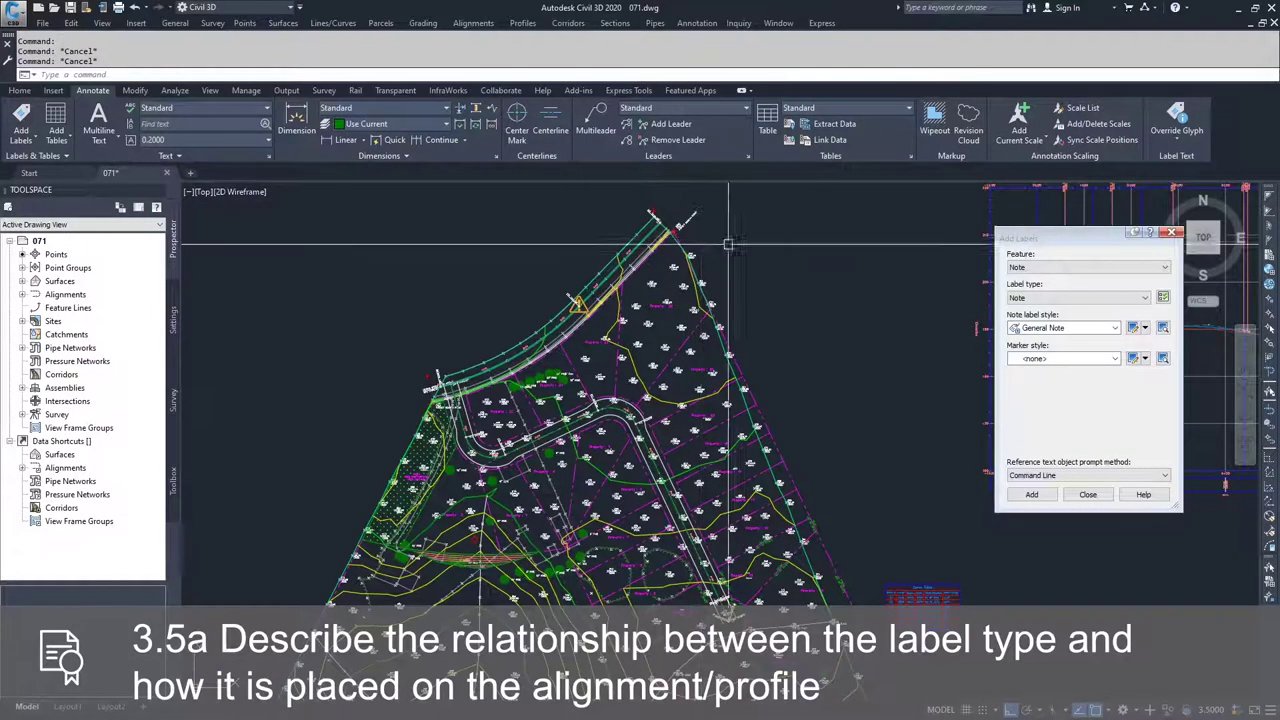
Set up an Alignment label of type Station Offset - Fixed Point with the Station Offset and Coordinates label style
left_click(1104, 268)
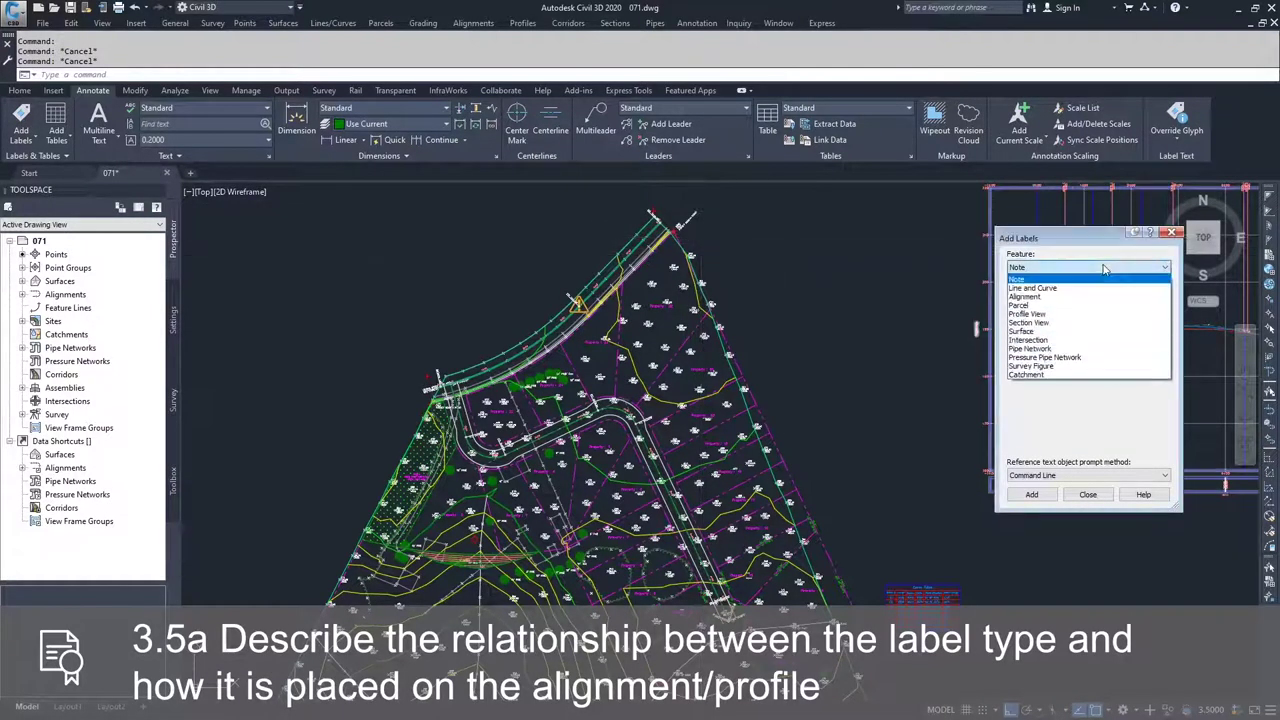
left_click(1053, 299)
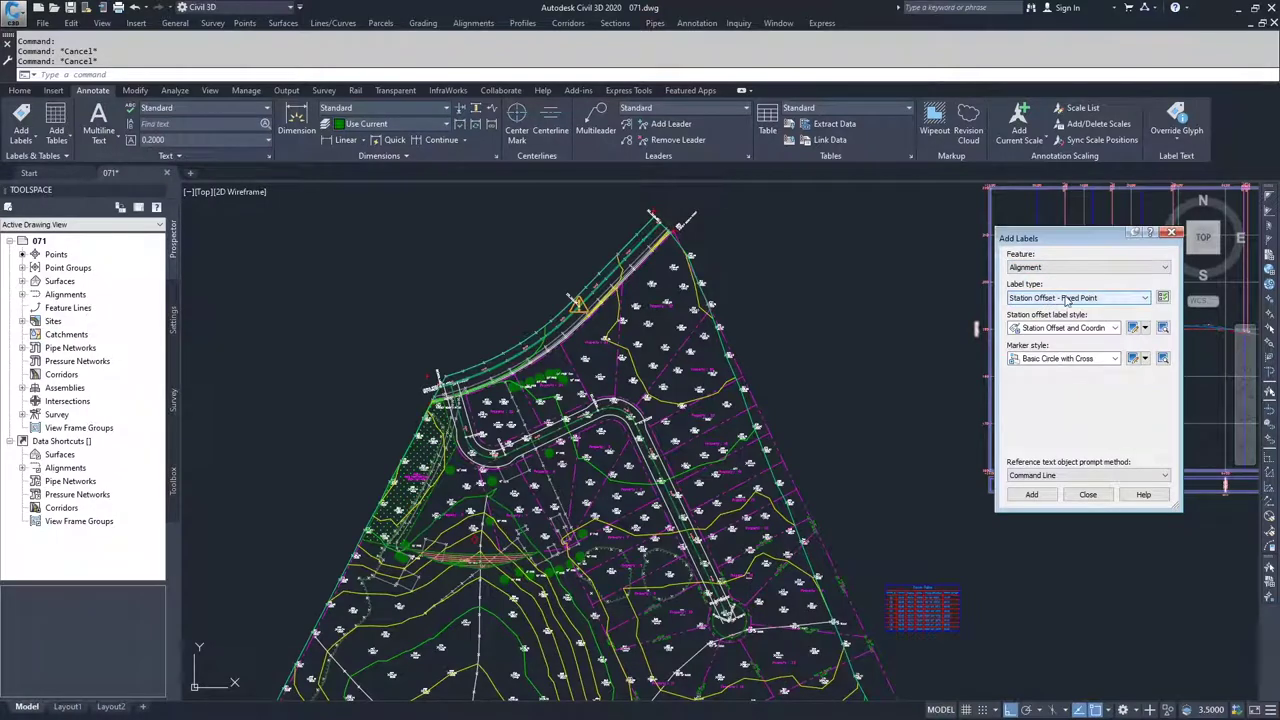
left_click(1070, 300)
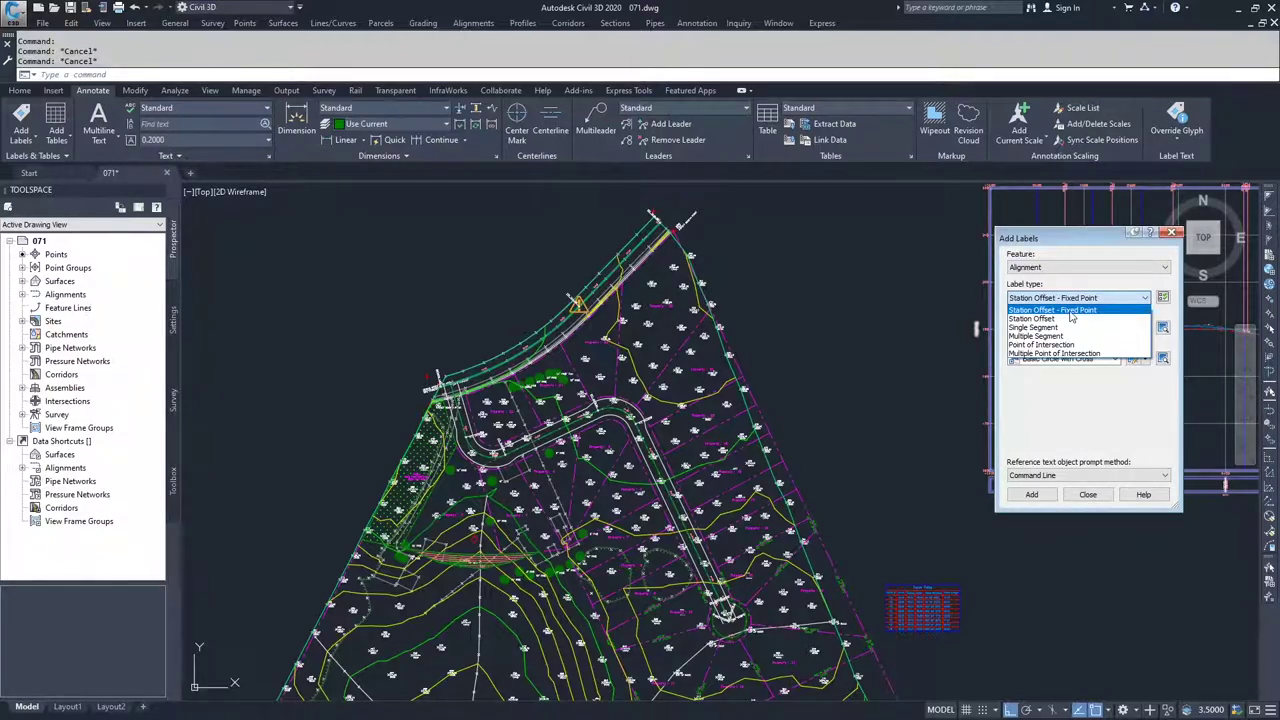
left_click(1071, 312)
left_click(1073, 329)
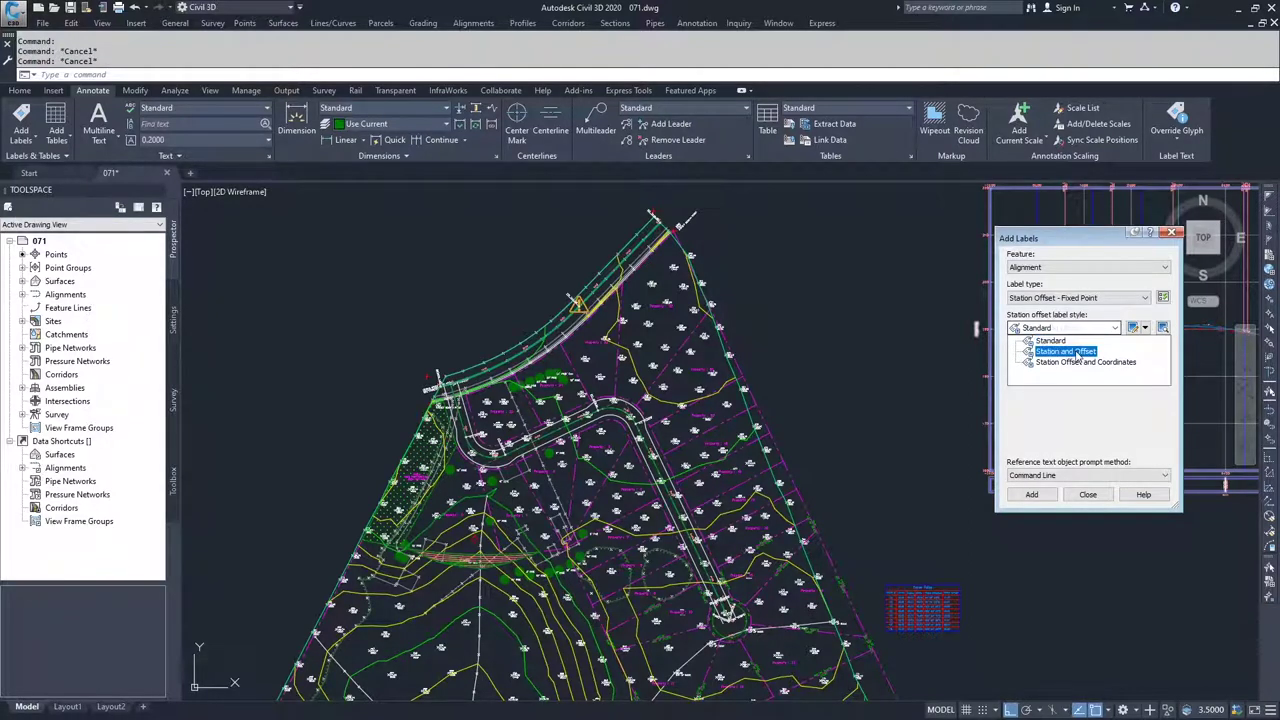
left_click(1076, 363)
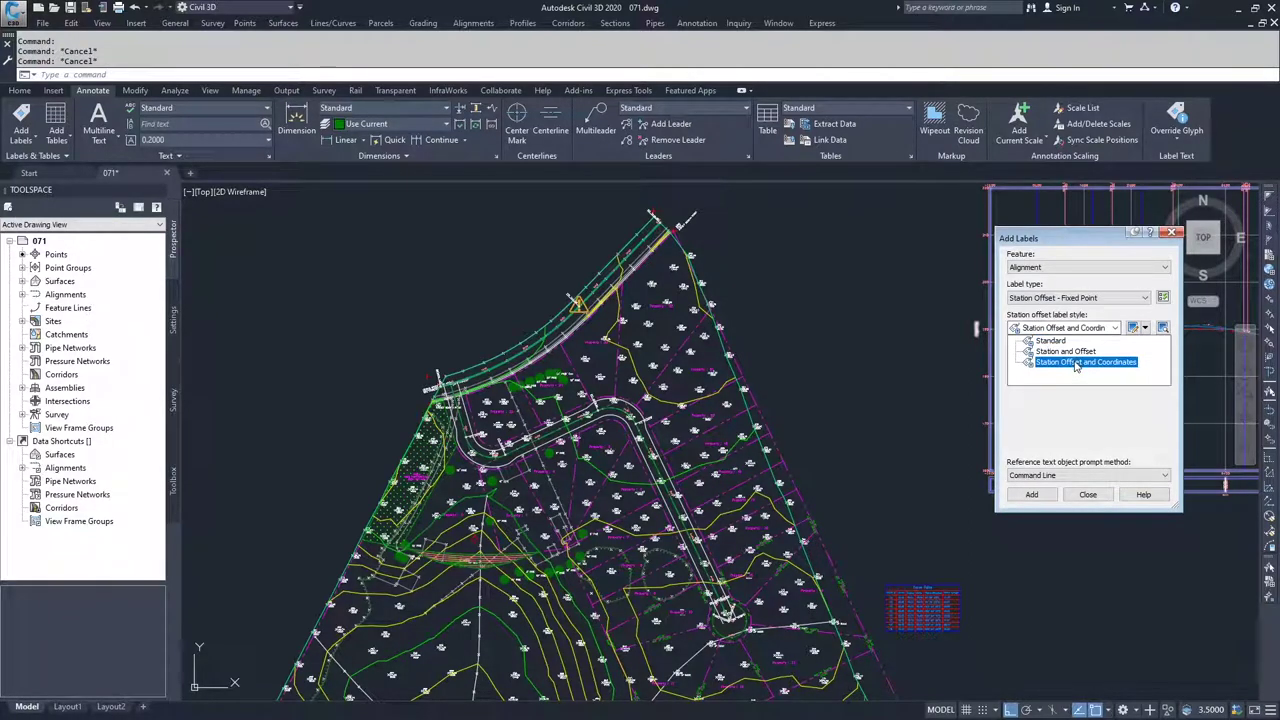
left_click(1076, 364)
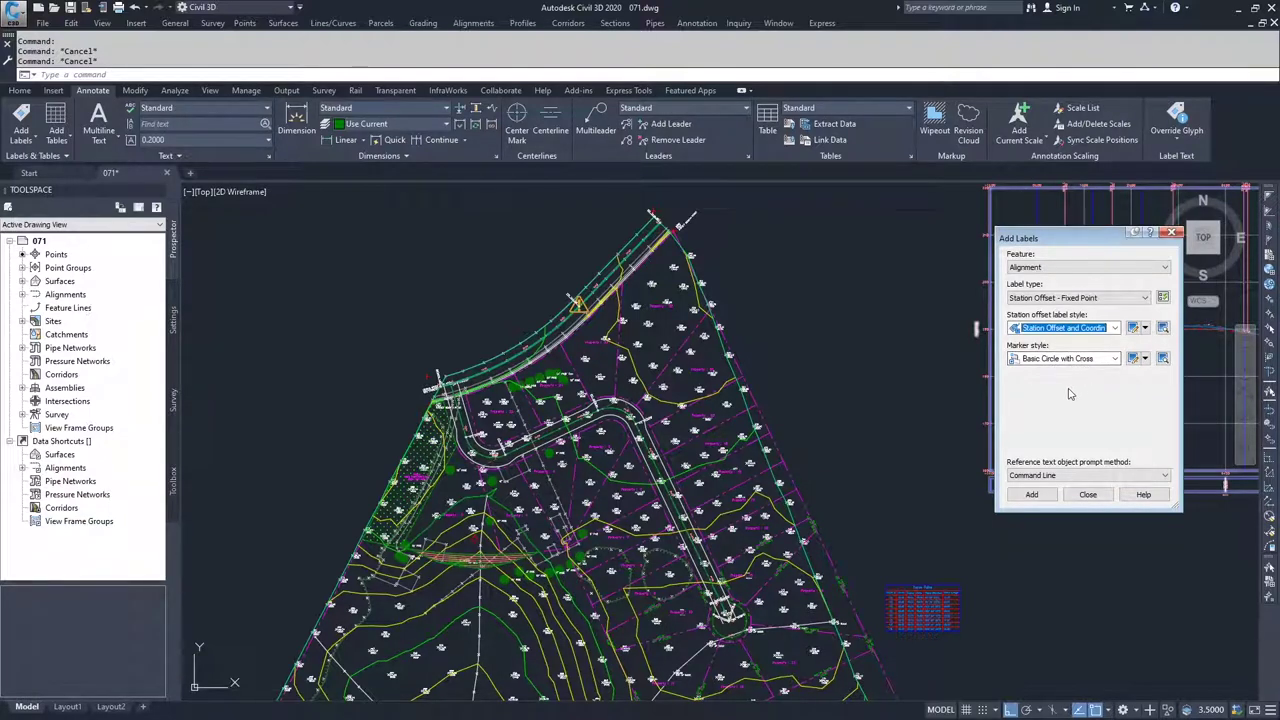
Add the fixed-point label to the curved subdivision road alignment at about station 4+86, offset about 86 ft left
left_click(1030, 494)
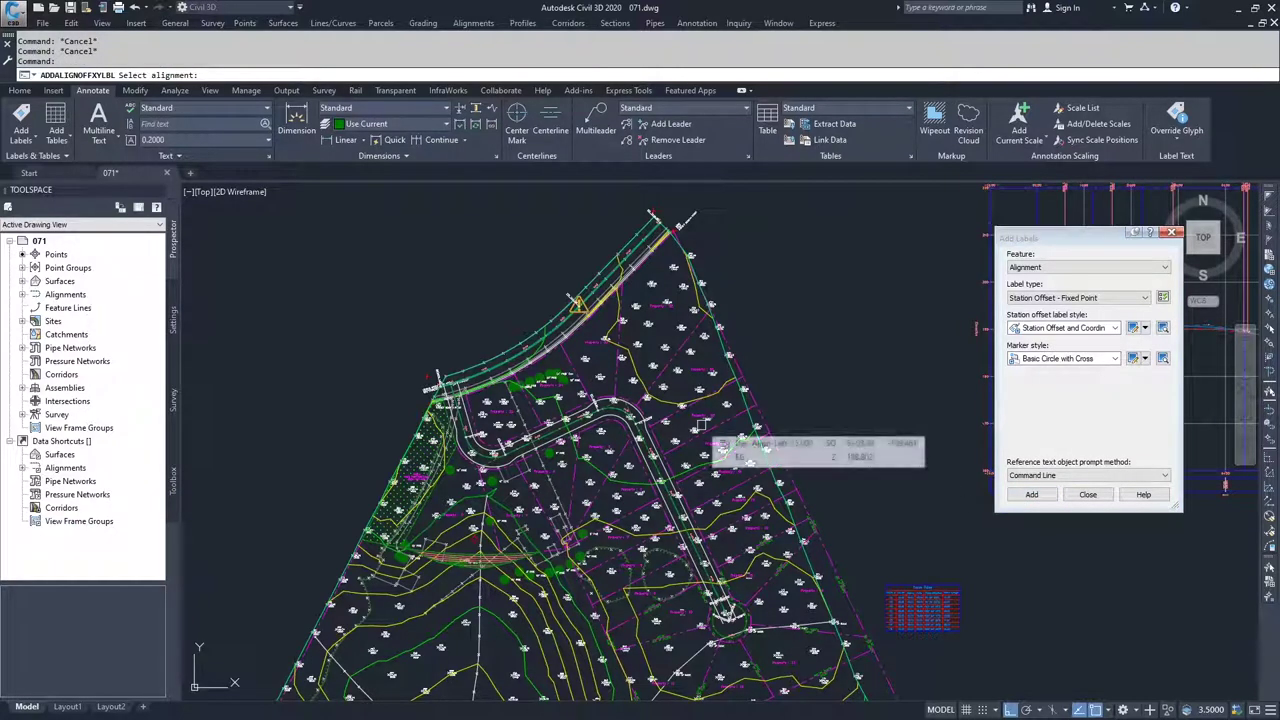
scroll(640, 425, "up", 5)
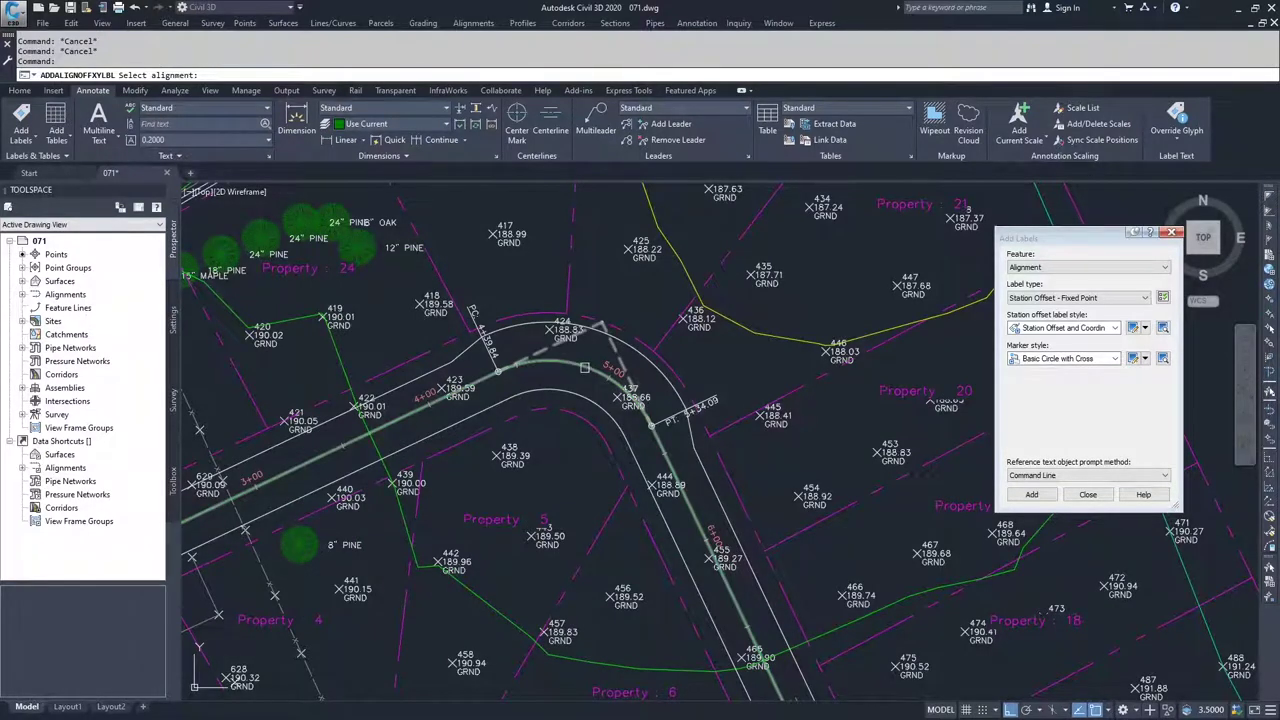
left_click(585, 368)
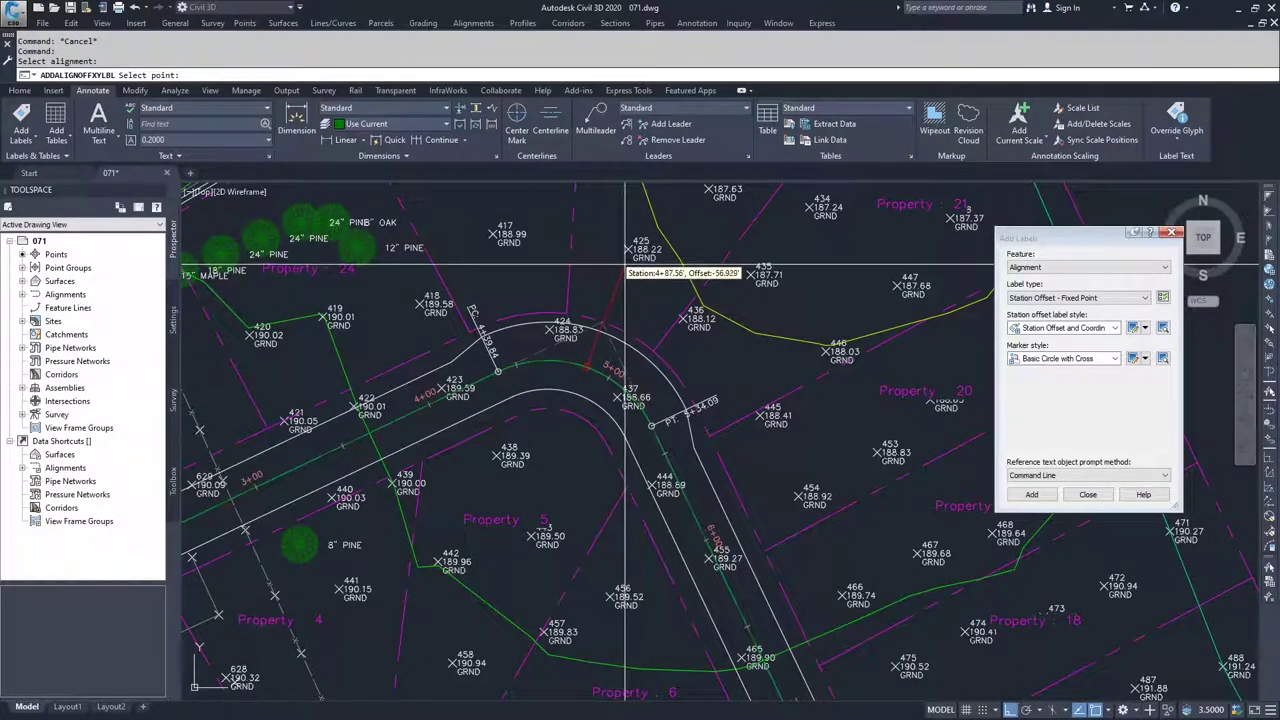
middle_click_drag(626, 270, 614, 340)
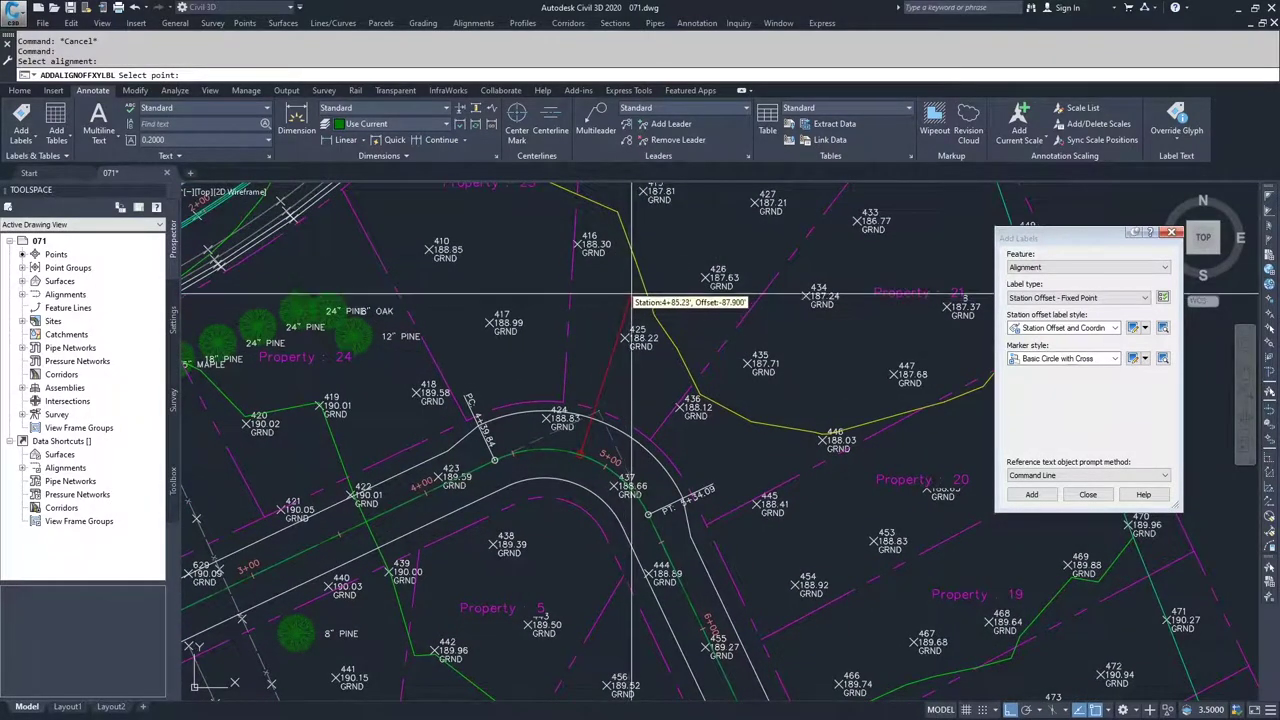
middle_click_drag(632, 303, 596, 428)
left_click(594, 428)
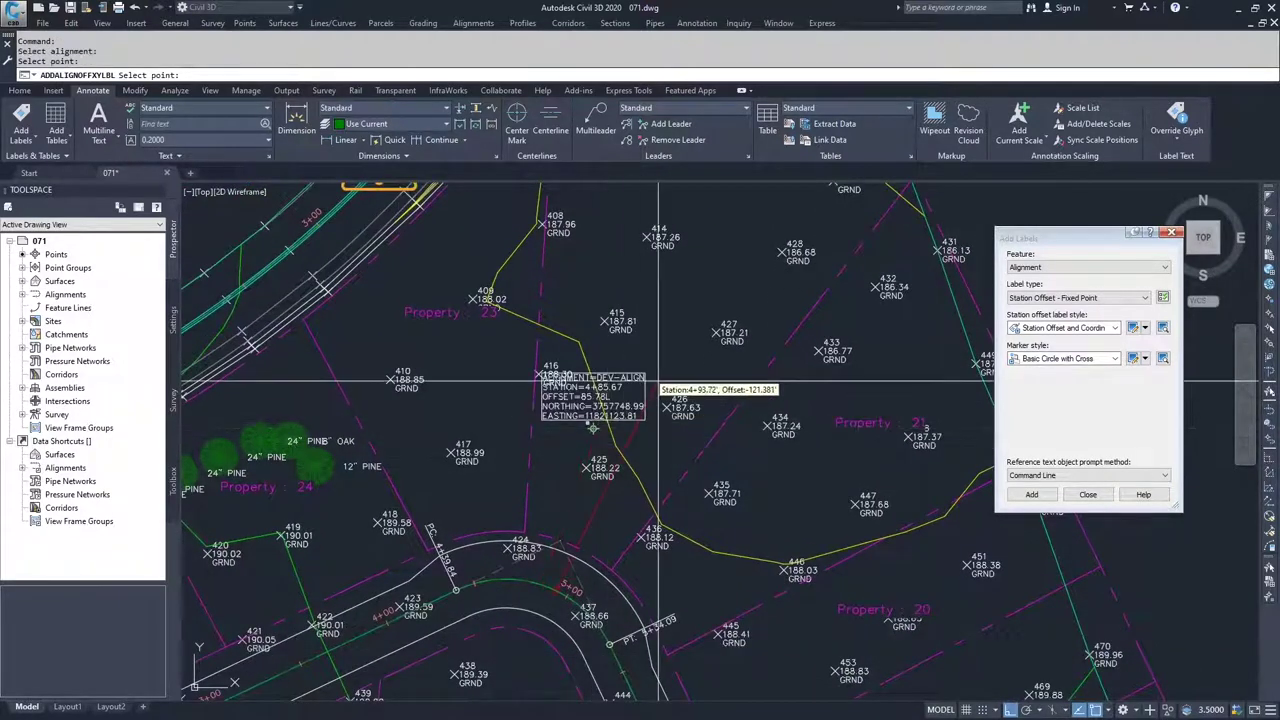
key("Escape")
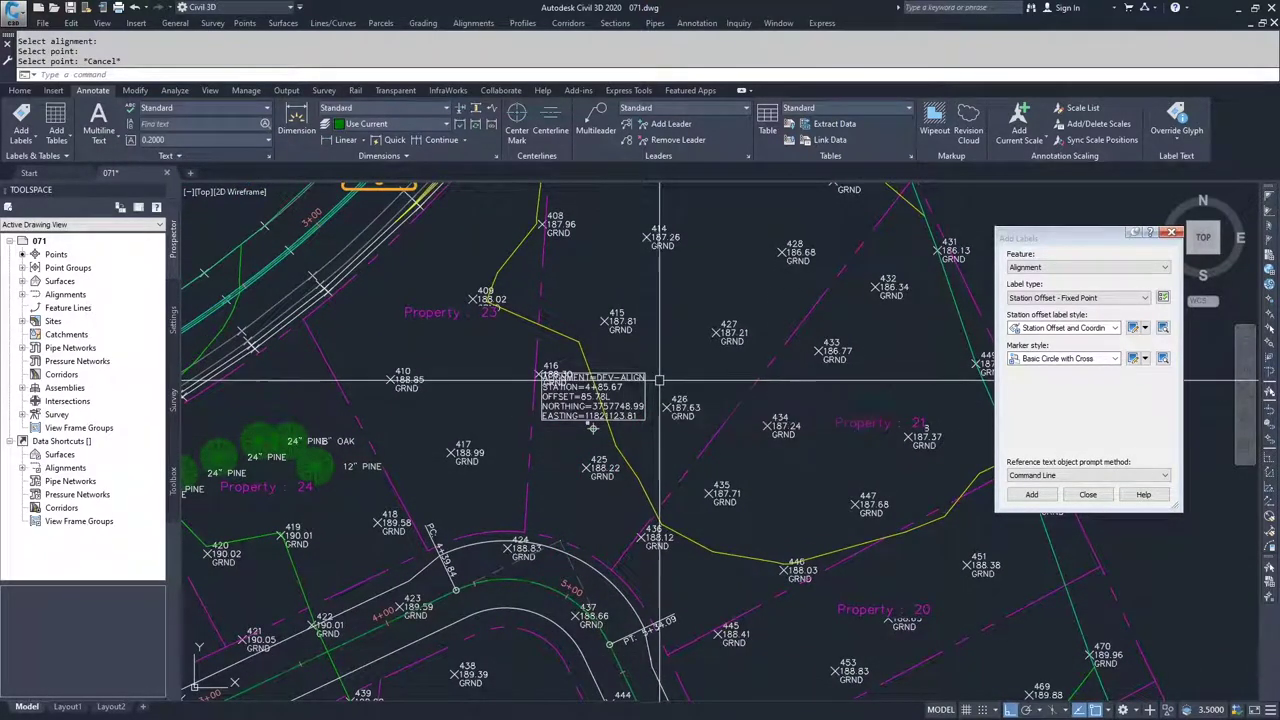
Move the station offset label up and to the right of its marker with Ortho off, so a leader connects them
scroll(580, 425, "up", 2)
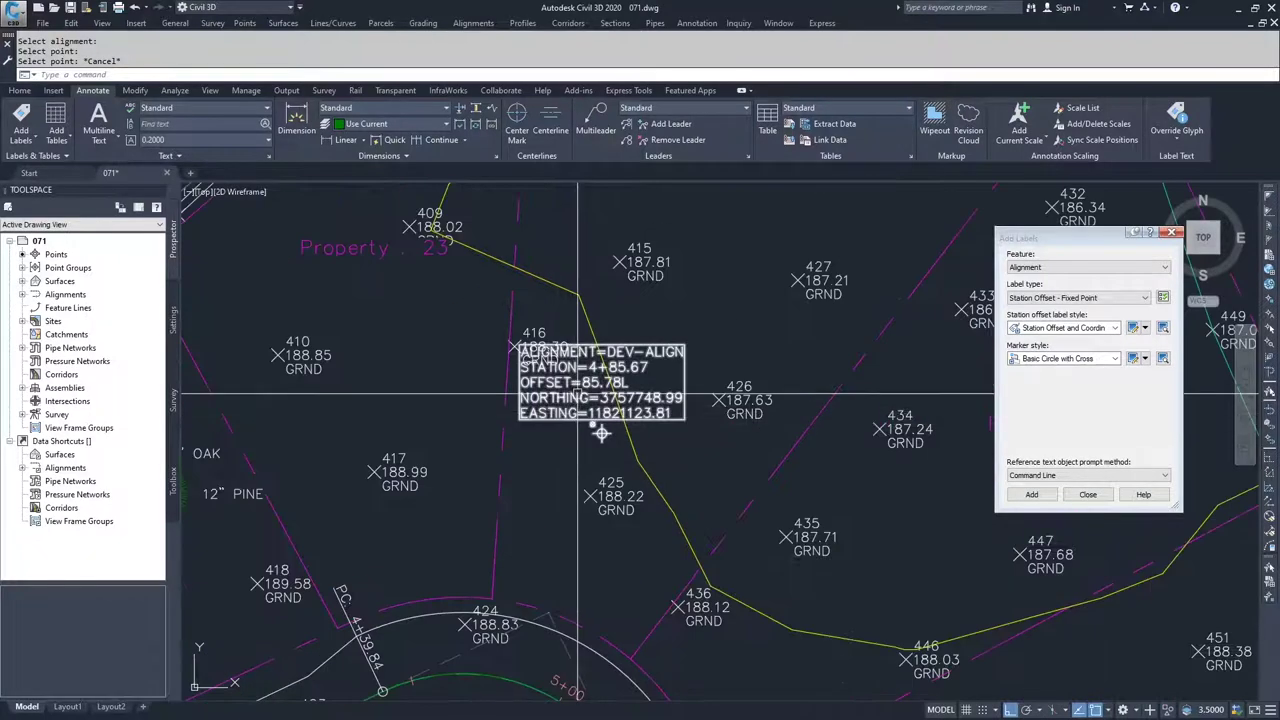
left_click(611, 388)
left_click(601, 432)
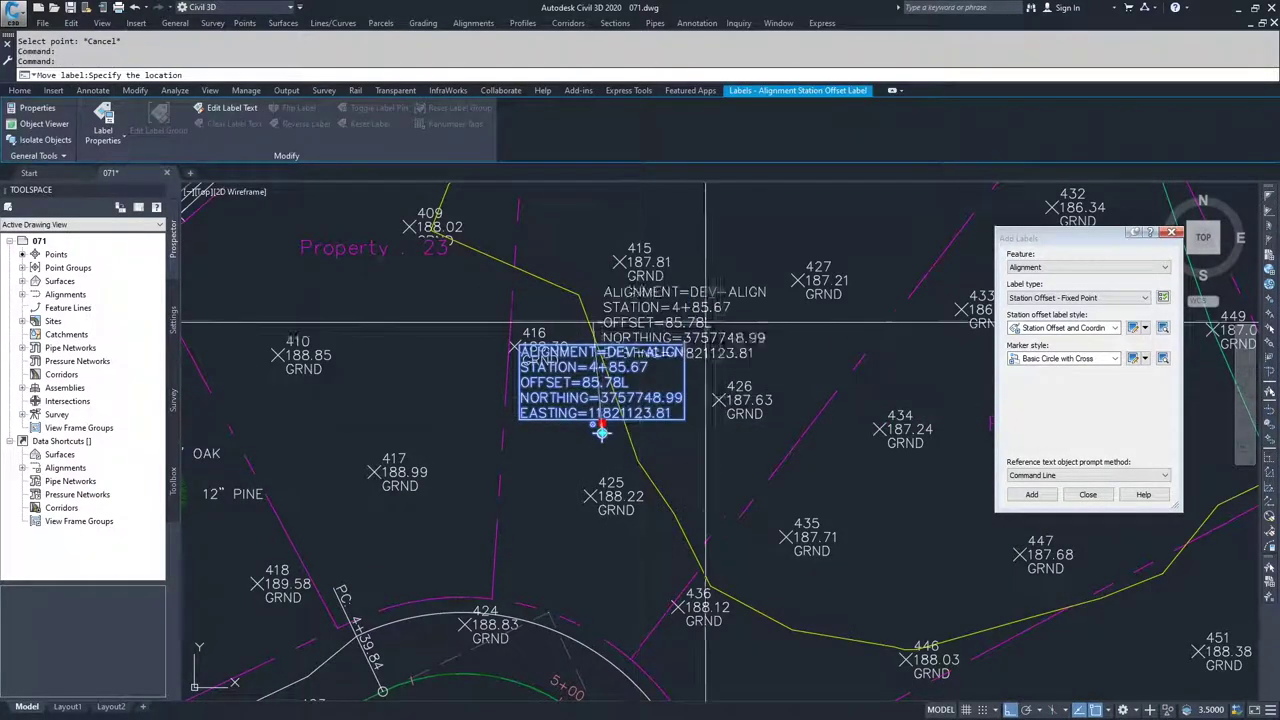
middle_click_drag(601, 432, 573, 570)
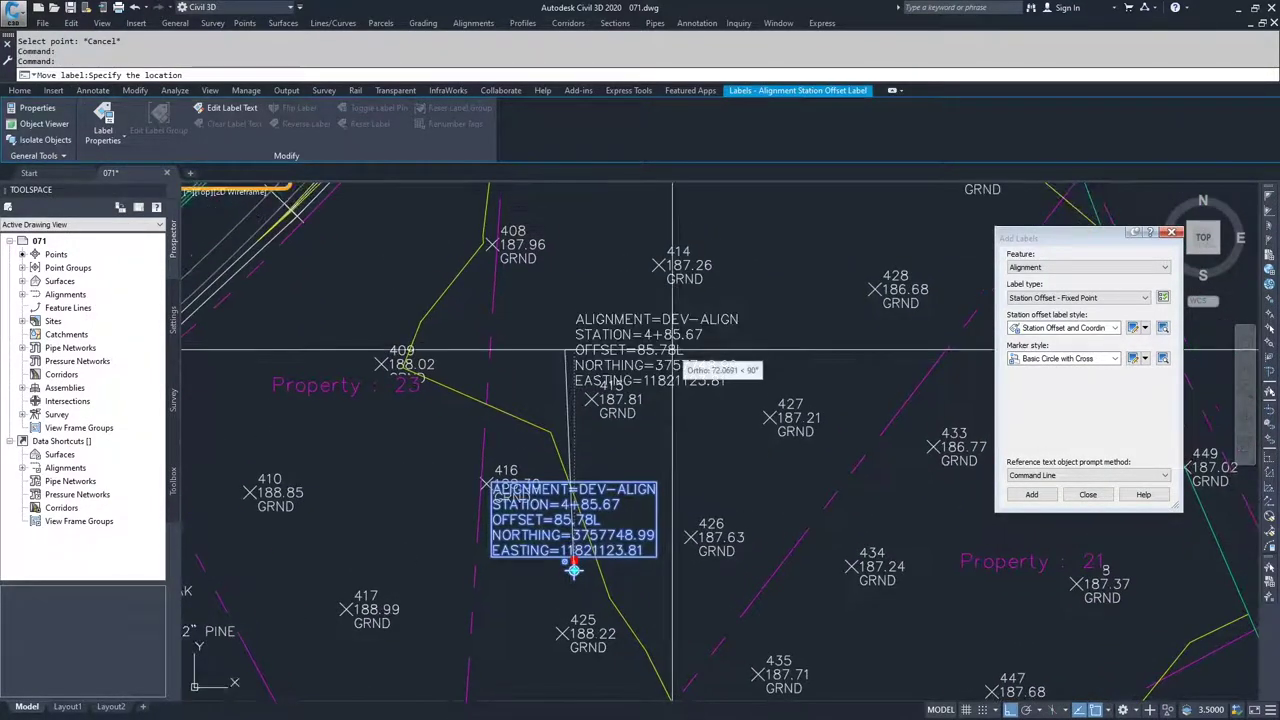
key("F8")
left_click(693, 350)
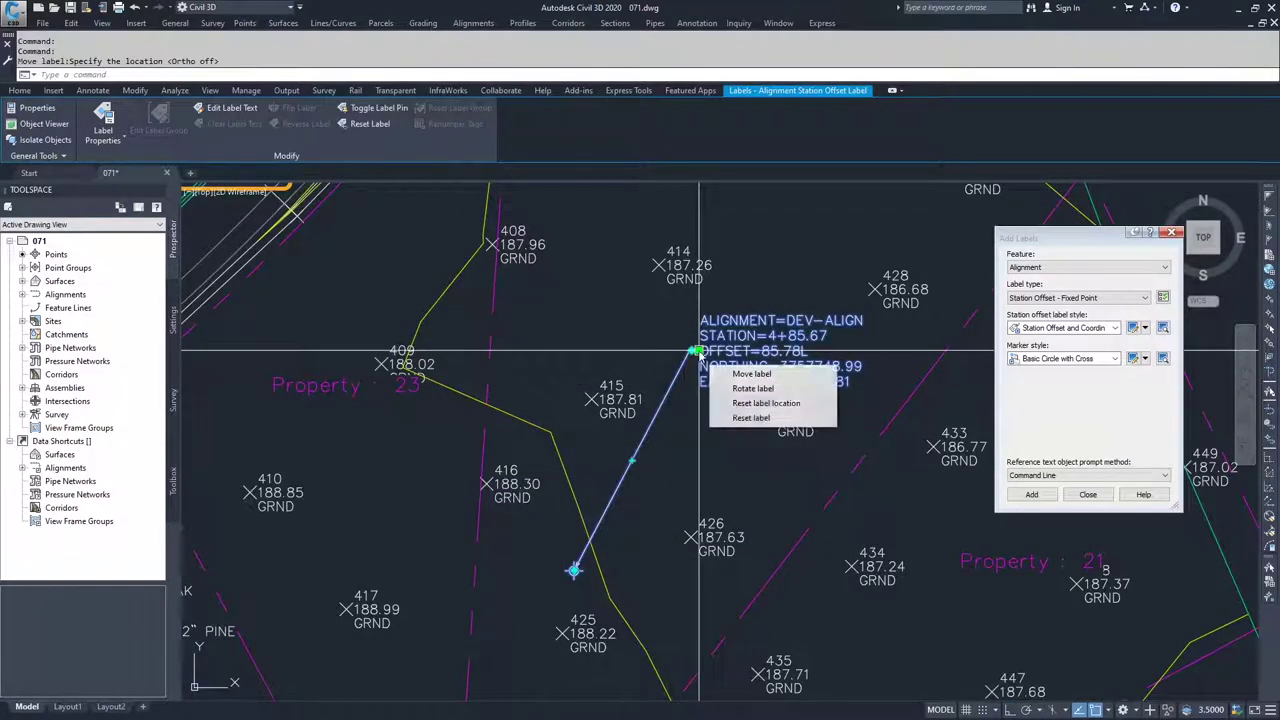
key("Escape")
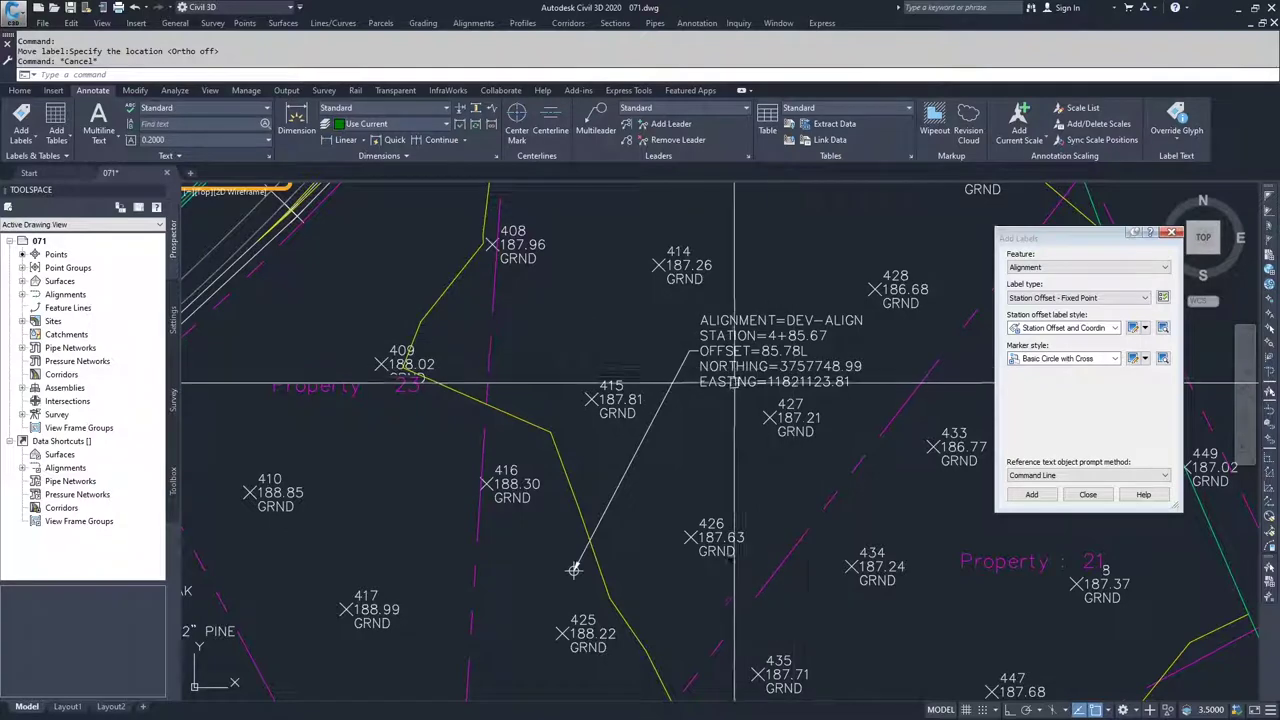
Change the alignment label type to Multiple Segment
scroll(574, 570, "down", 2)
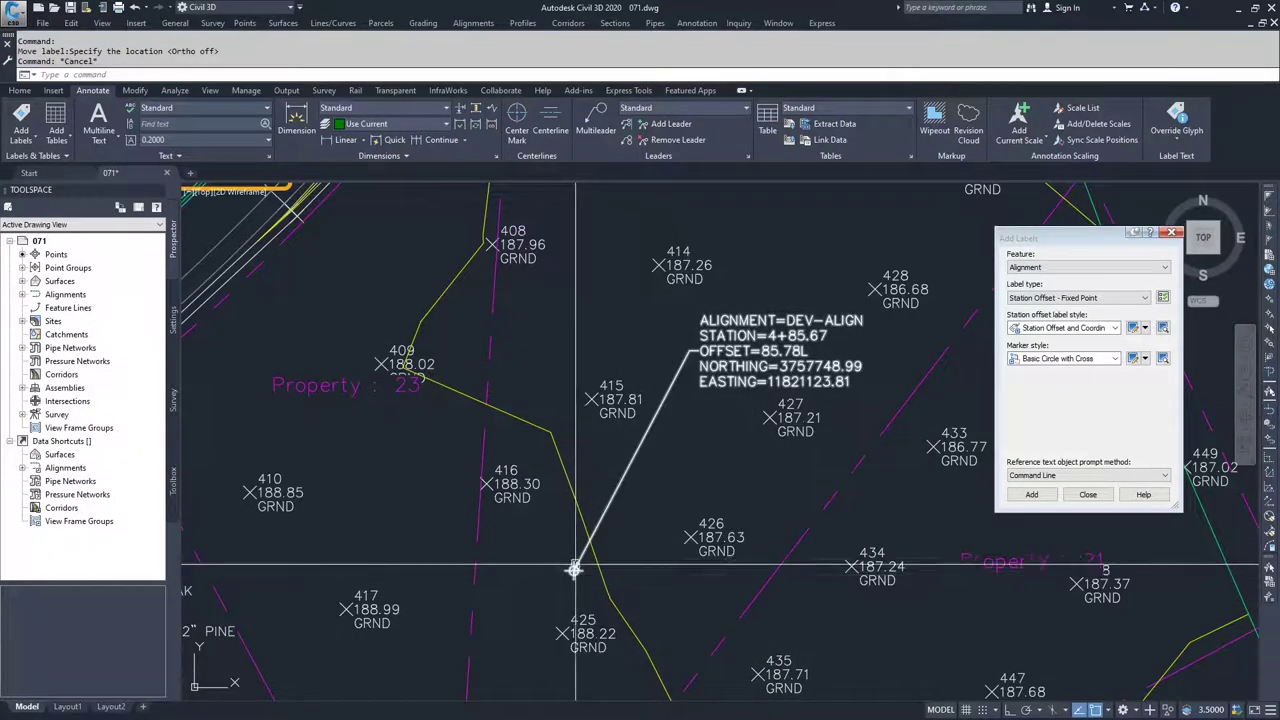
middle_click_drag(574, 568, 606, 436)
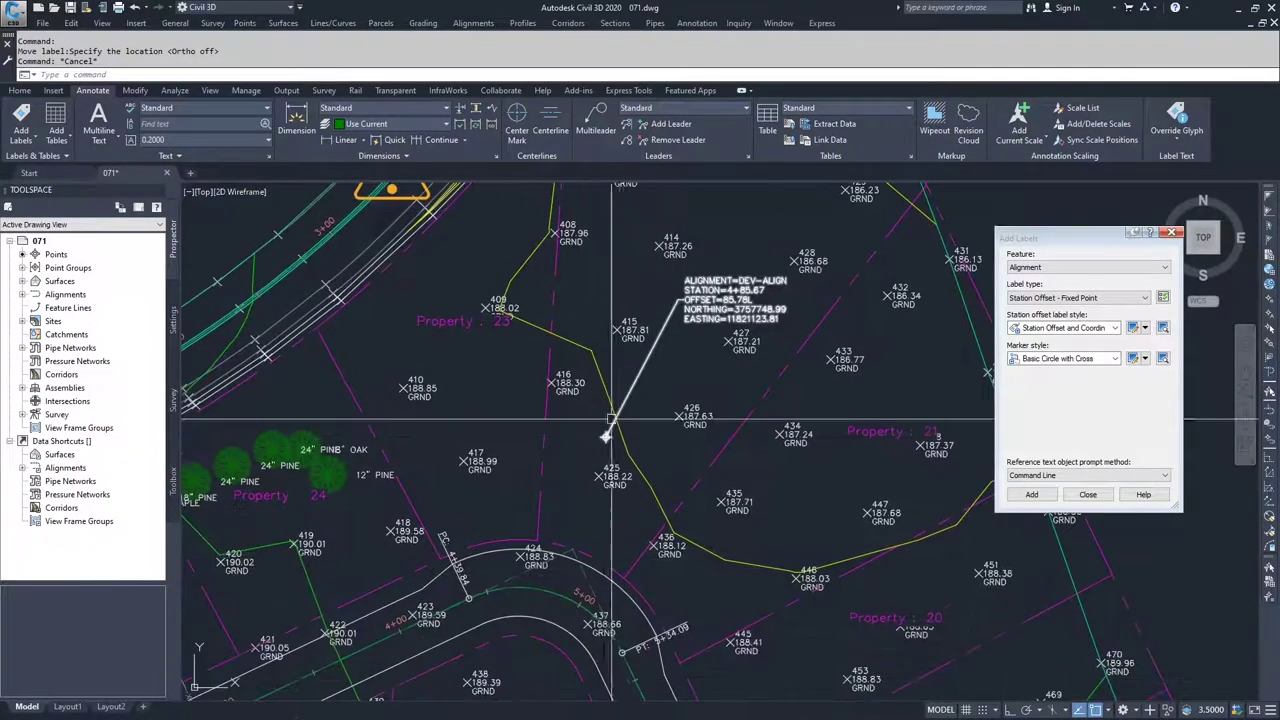
left_click(1073, 300)
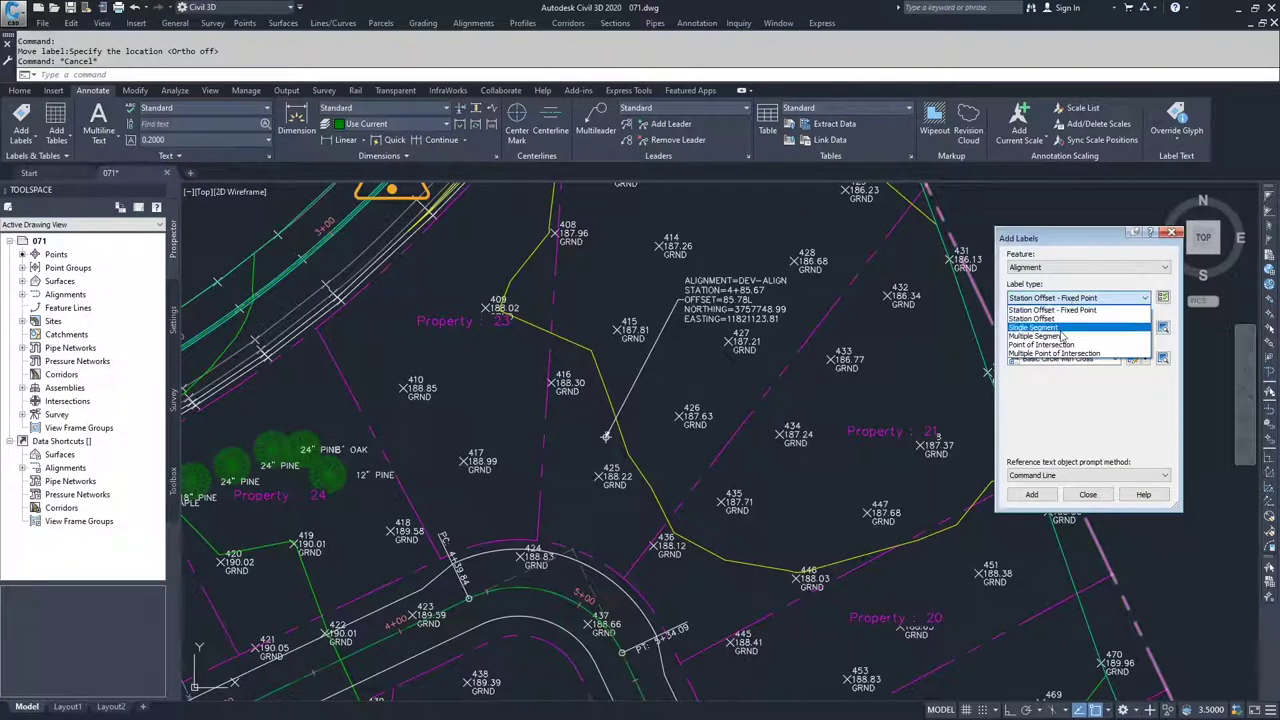
left_click(1040, 336)
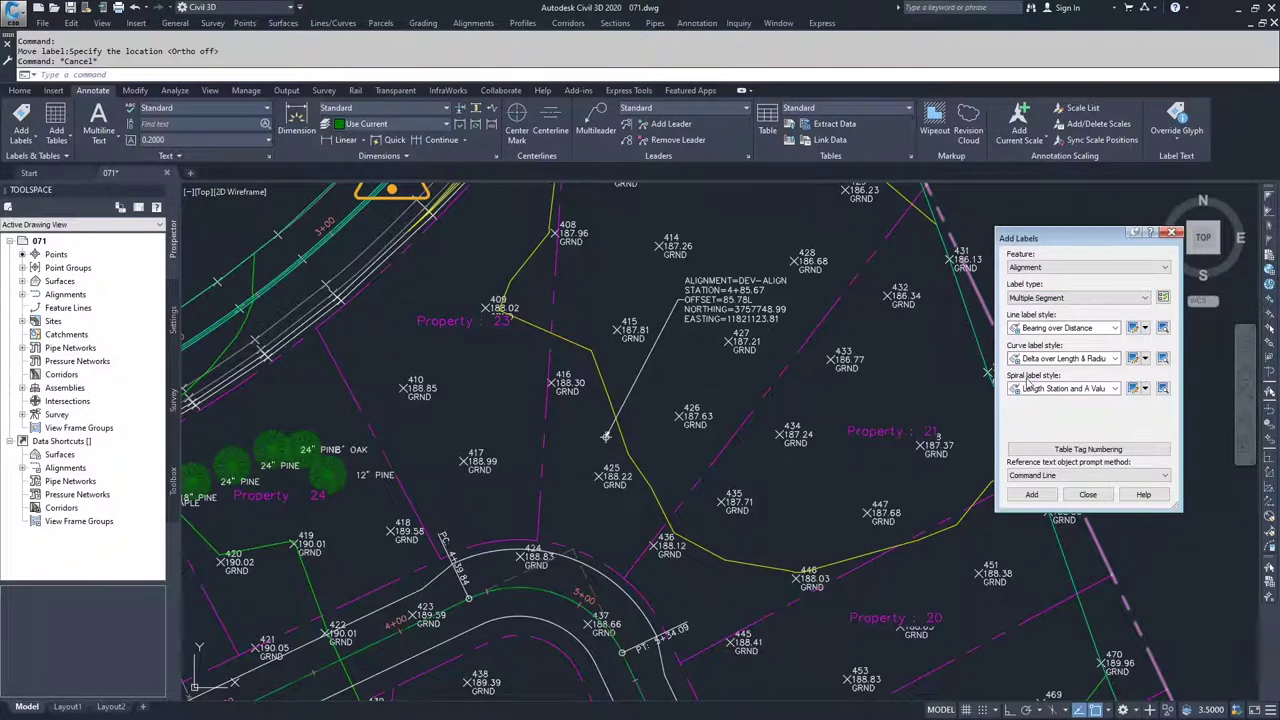
left_click(1108, 298)
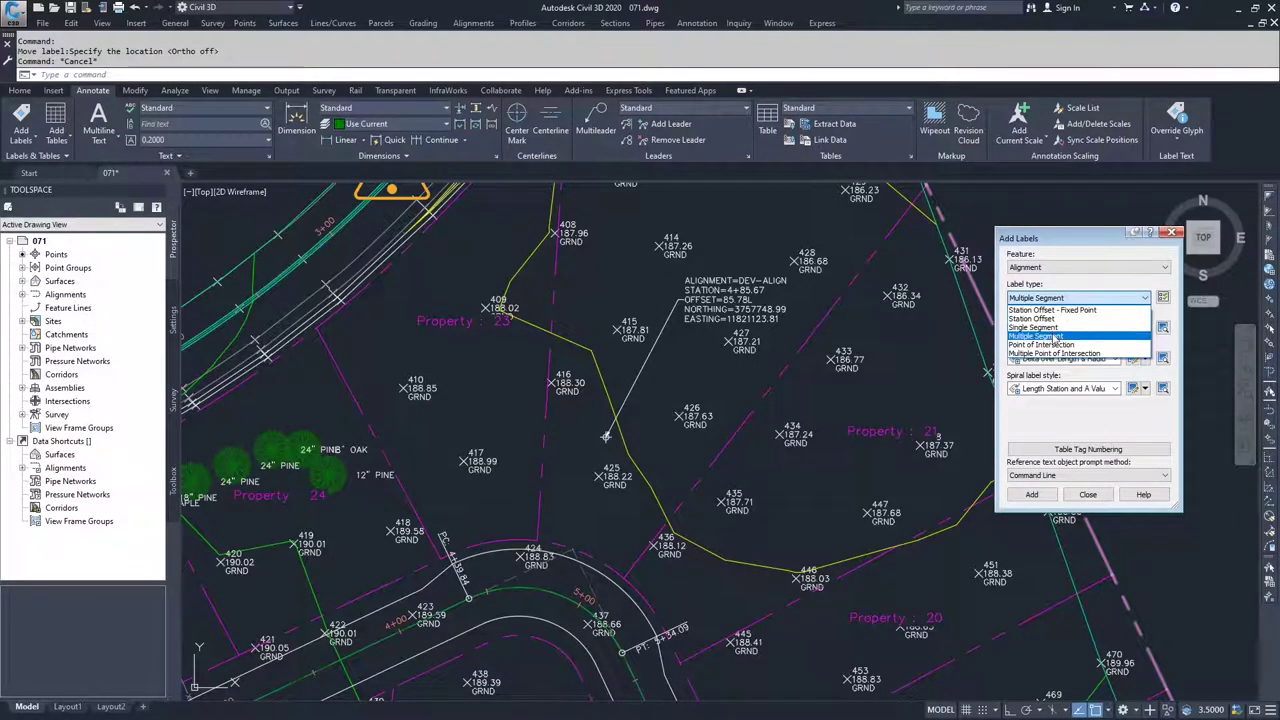
left_click(1055, 338)
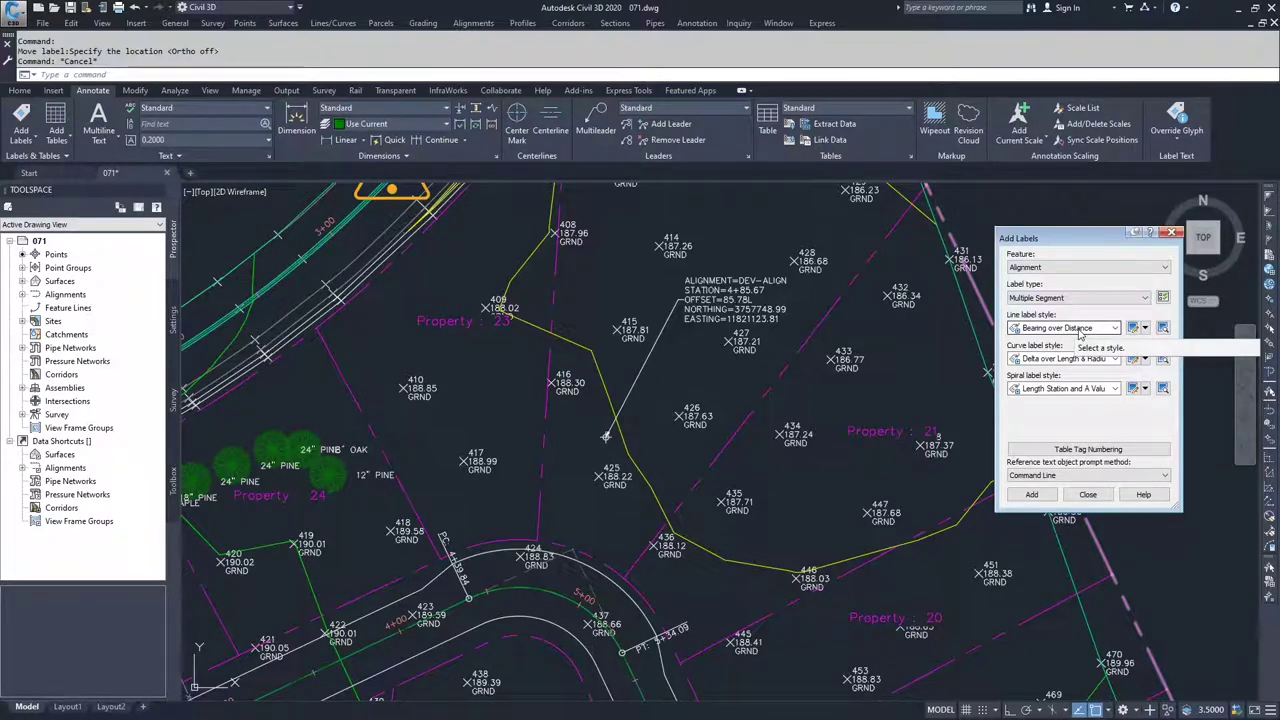
Choose Bearing over Distance for lines, Delta over Length & Radius for curves, and Length Station and A Value for spirals
left_click(1080, 335)
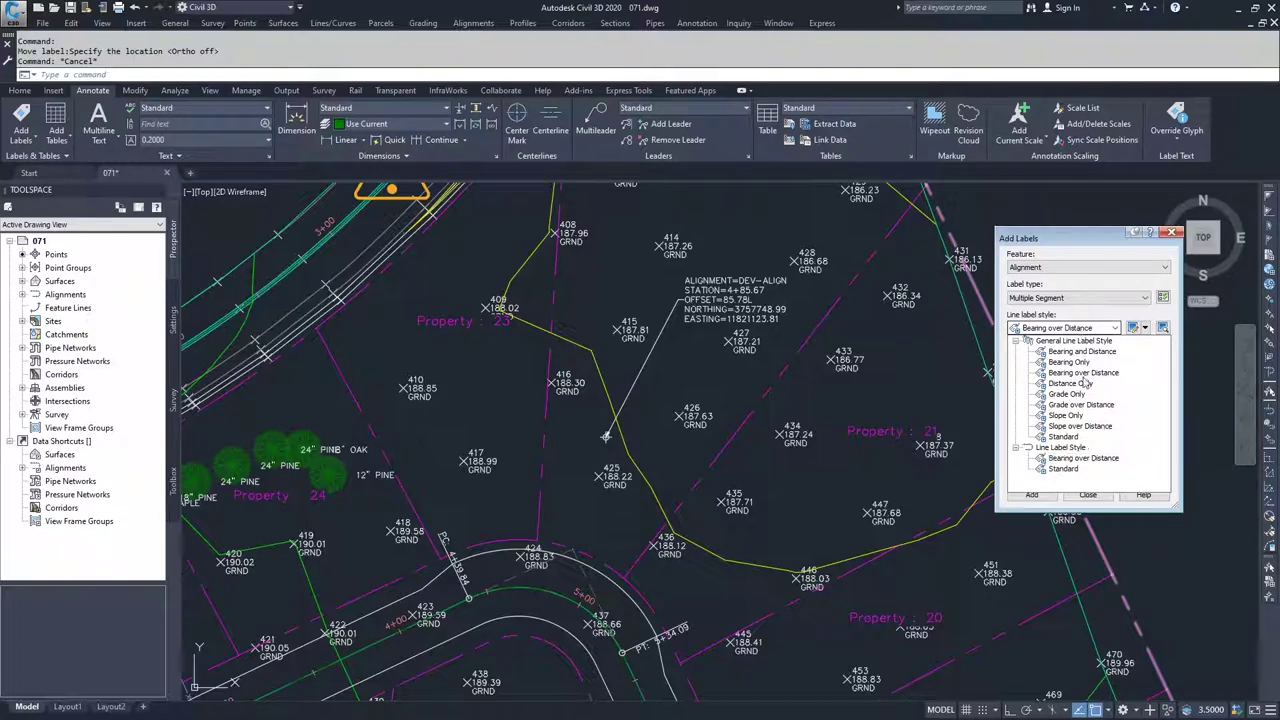
left_click(1078, 463)
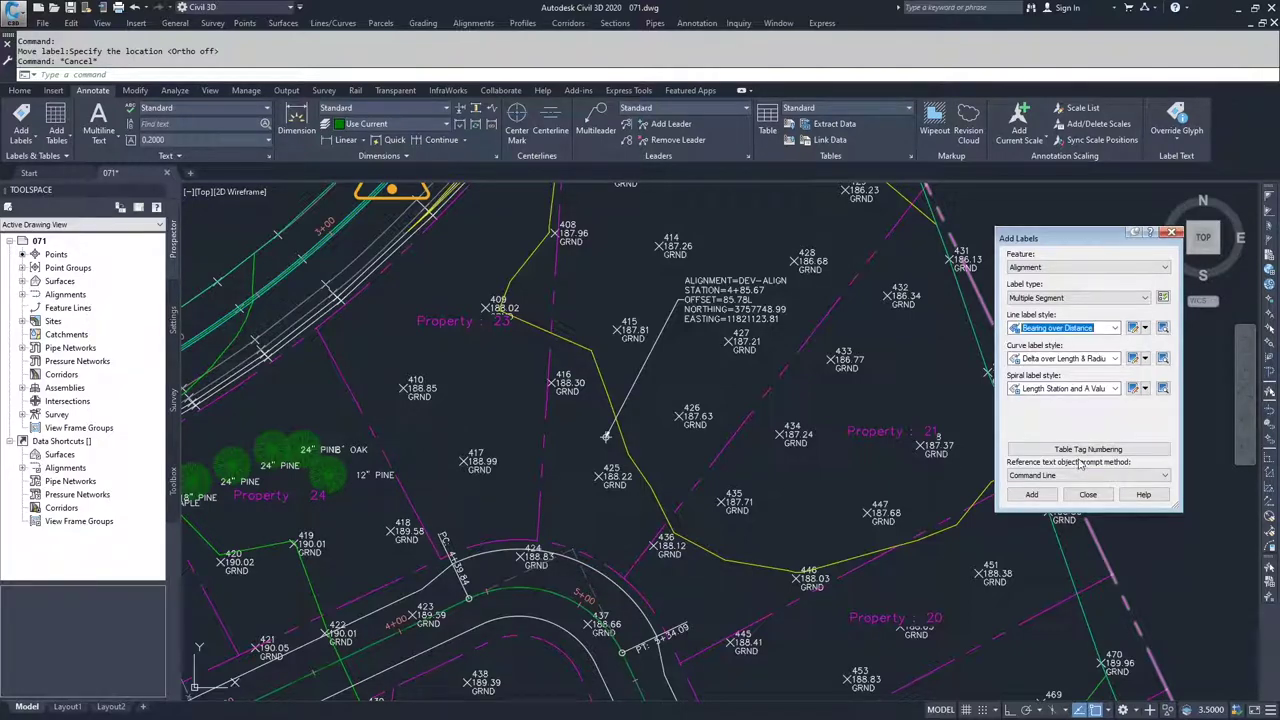
left_click(1090, 360)
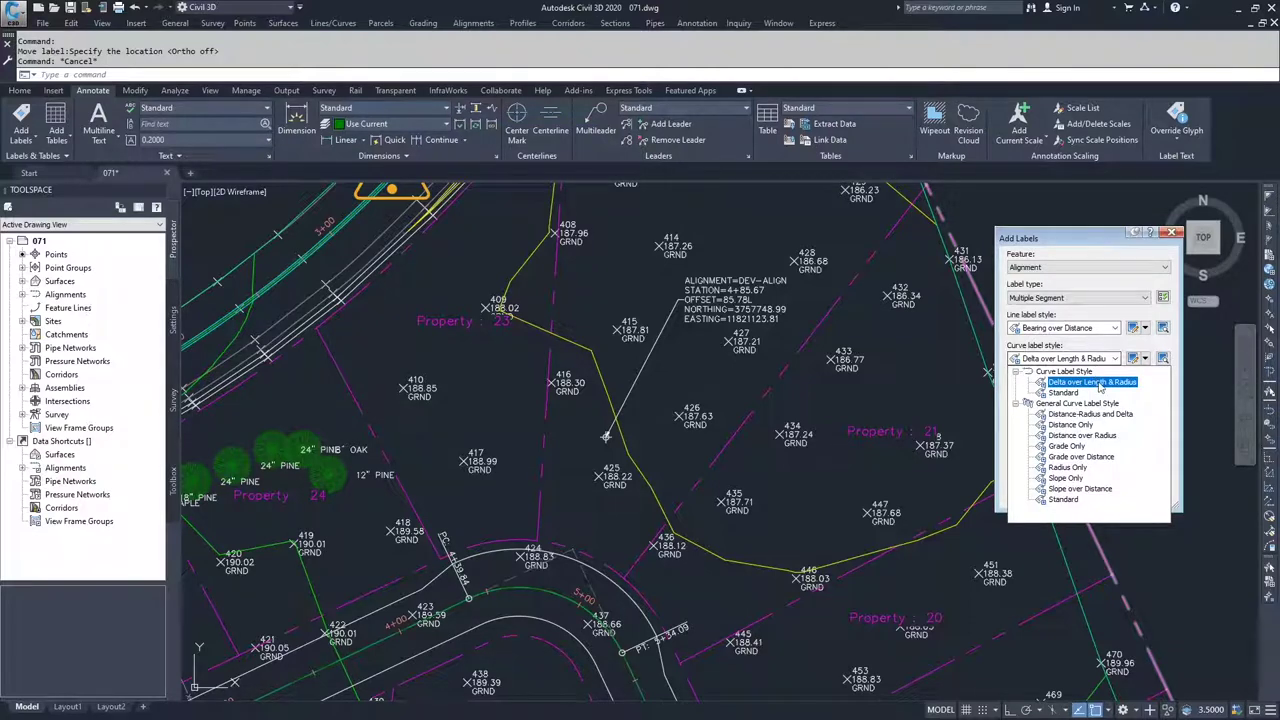
left_click(1104, 389)
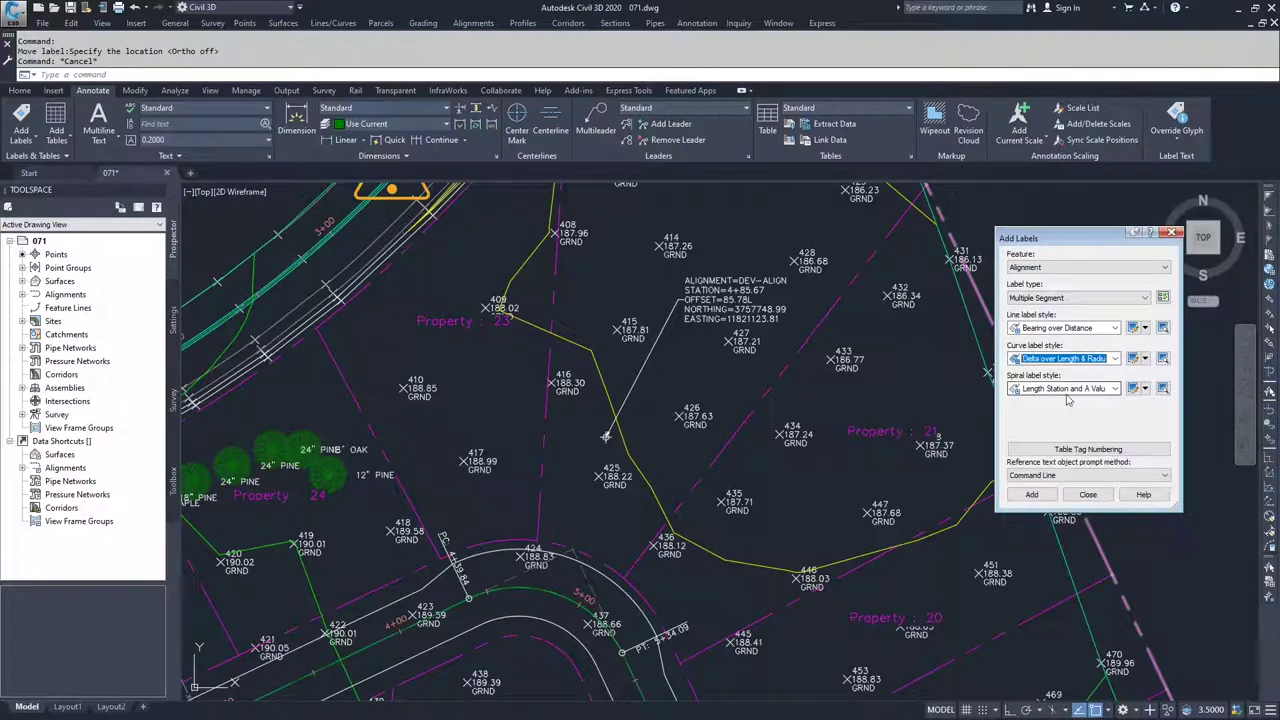
left_click(1084, 390)
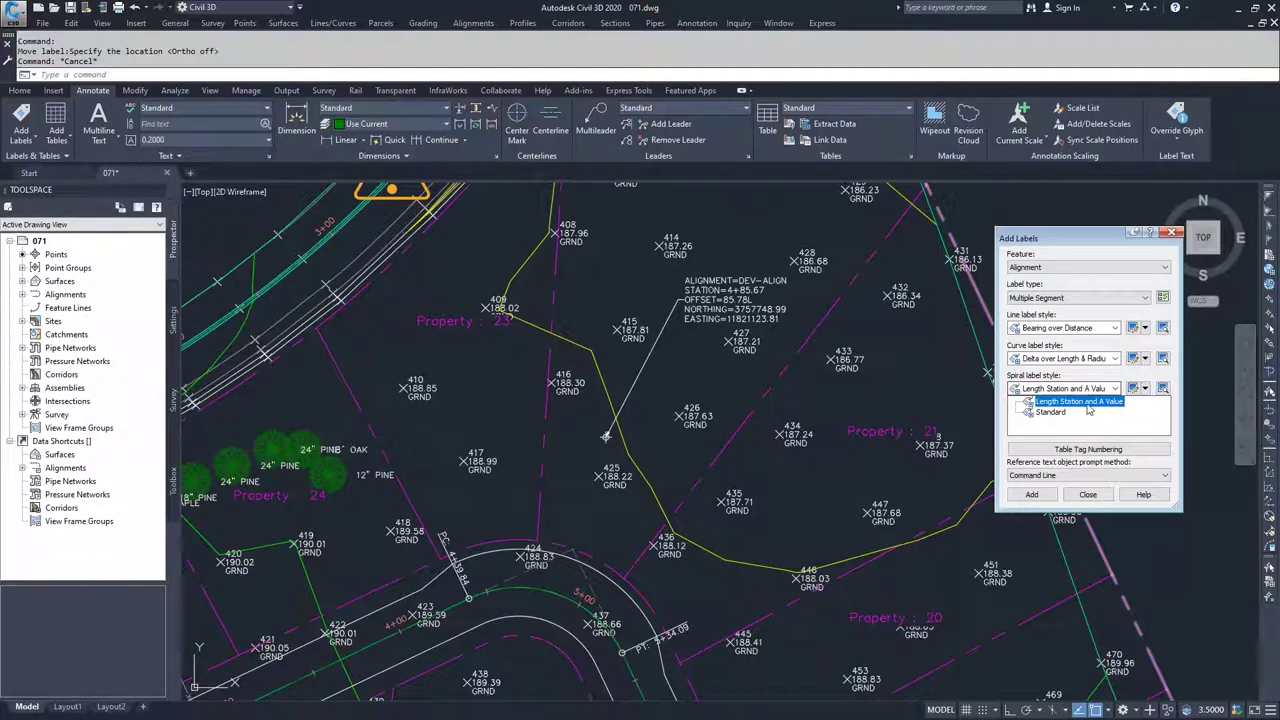
left_click(1088, 402)
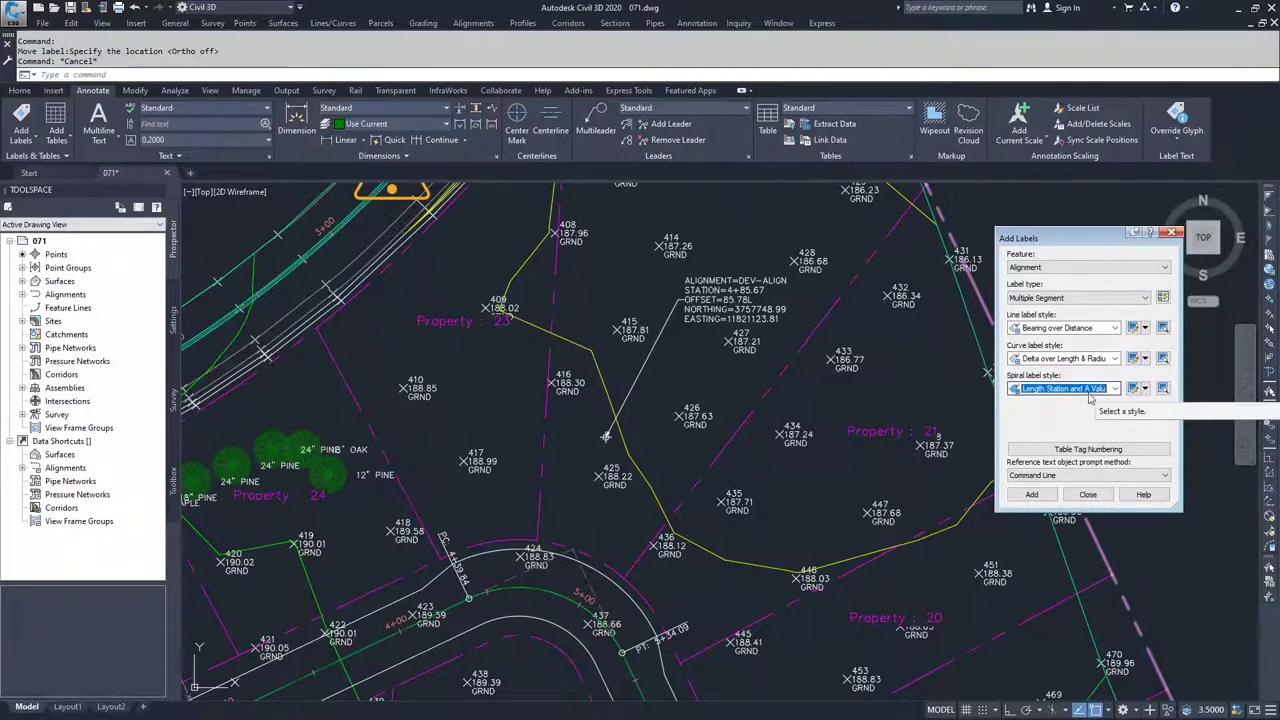
Add the multiple segment labels to the curved subdivision road alignment and check them along its length
left_click(1034, 495)
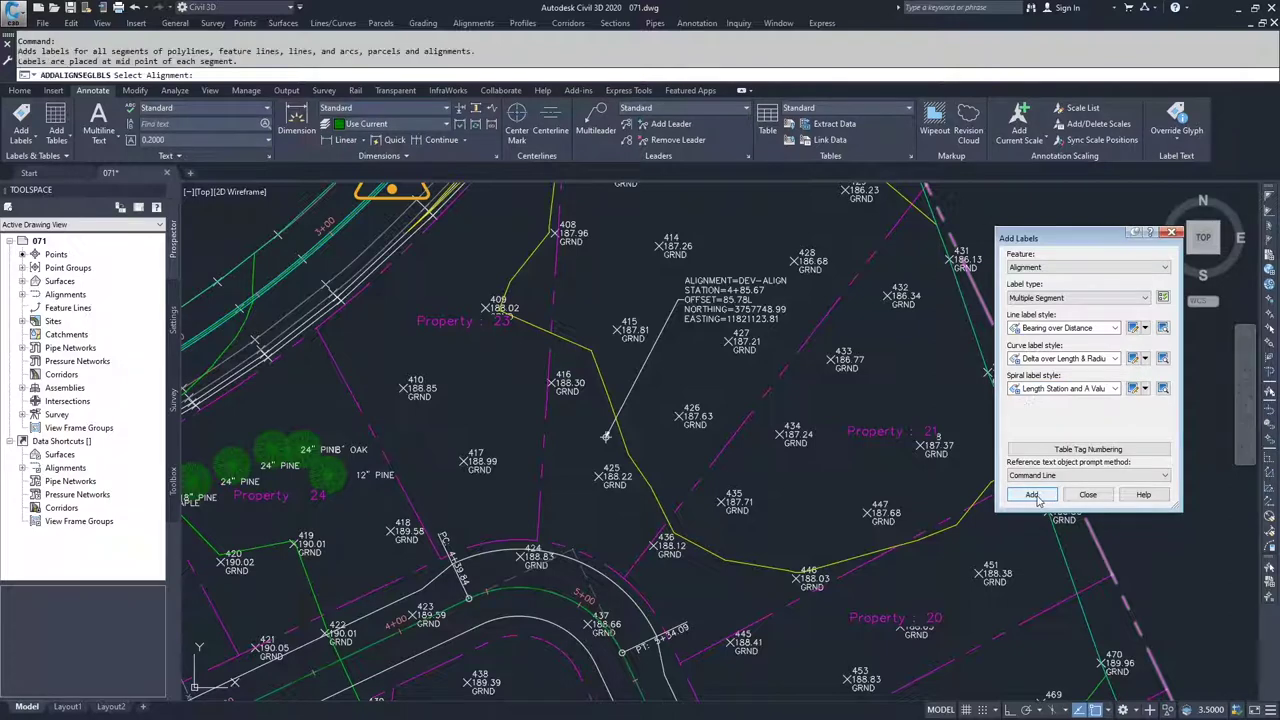
middle_click_drag(546, 412, 574, 312)
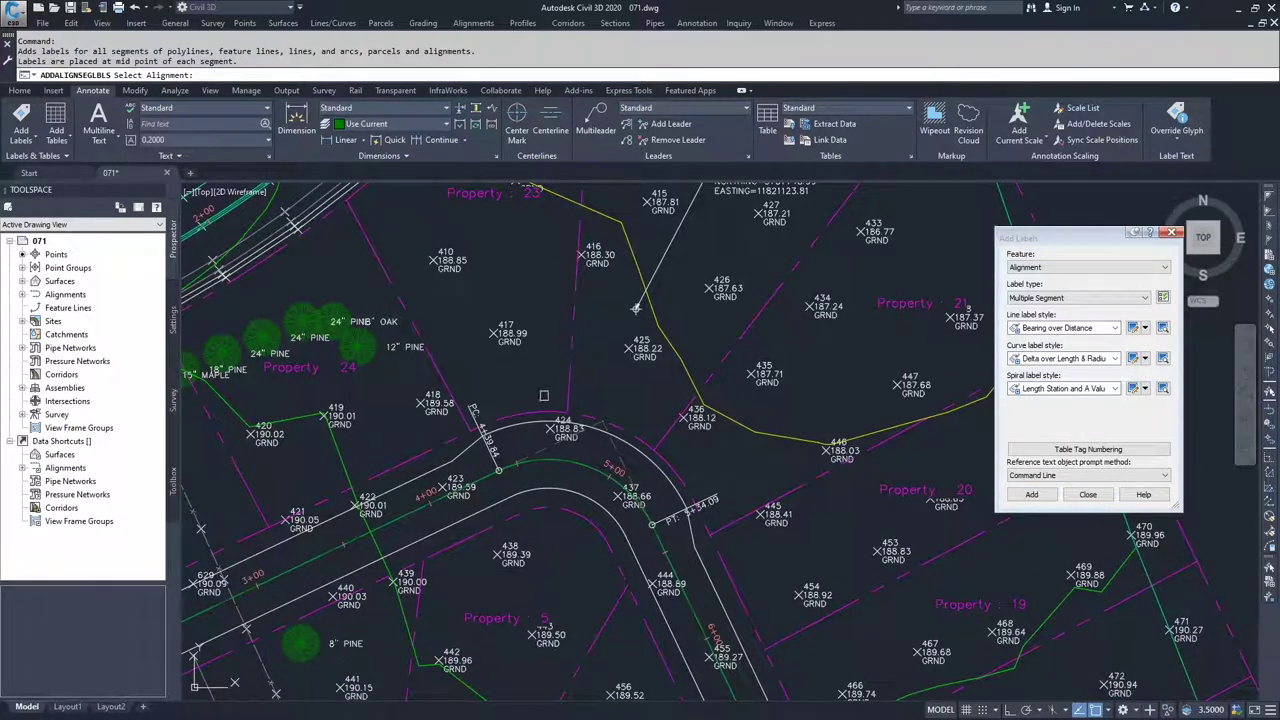
left_click(564, 463)
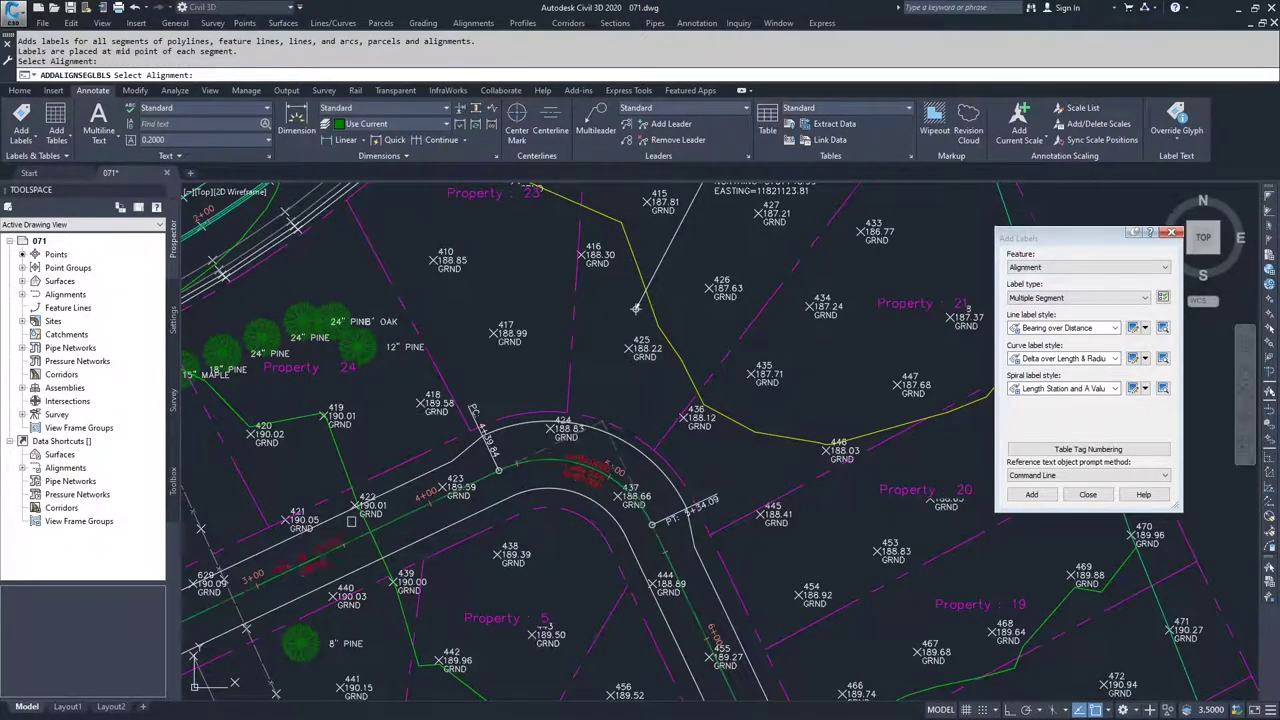
scroll(546, 472, "down", 5)
scroll(626, 520, "up", 2)
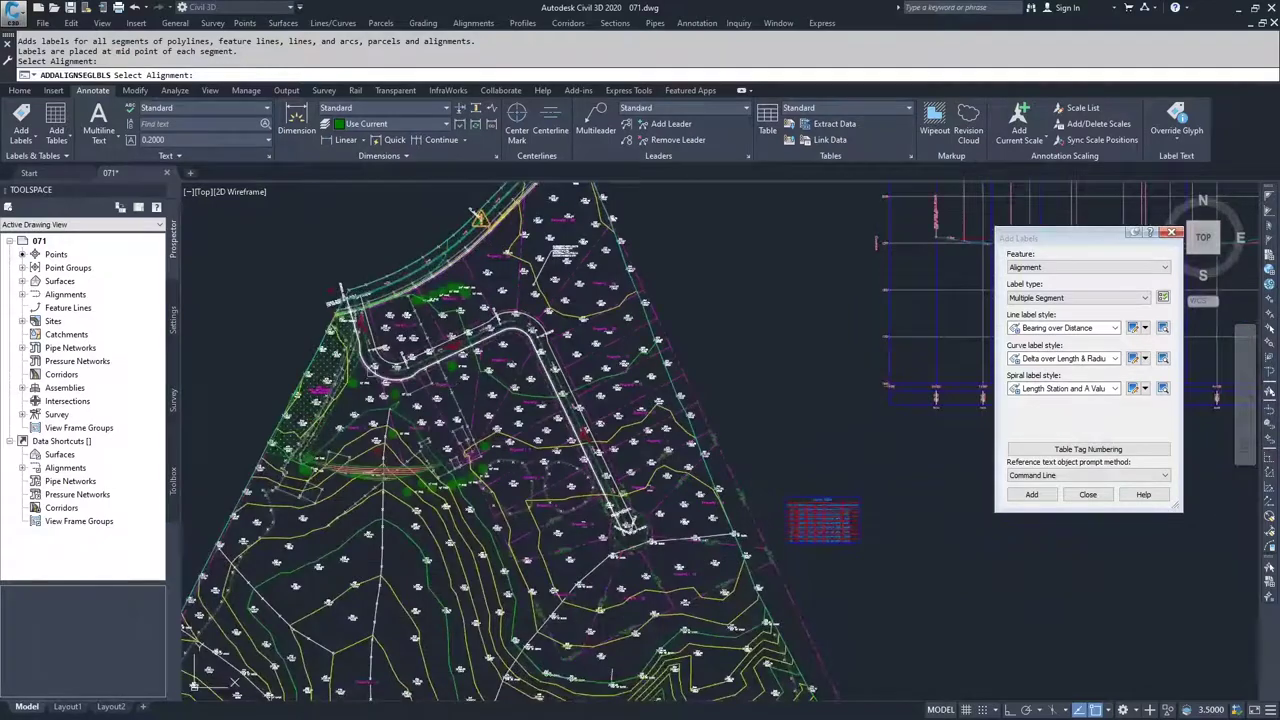
scroll(400, 404, "up", 4)
scroll(400, 404, "down", 2)
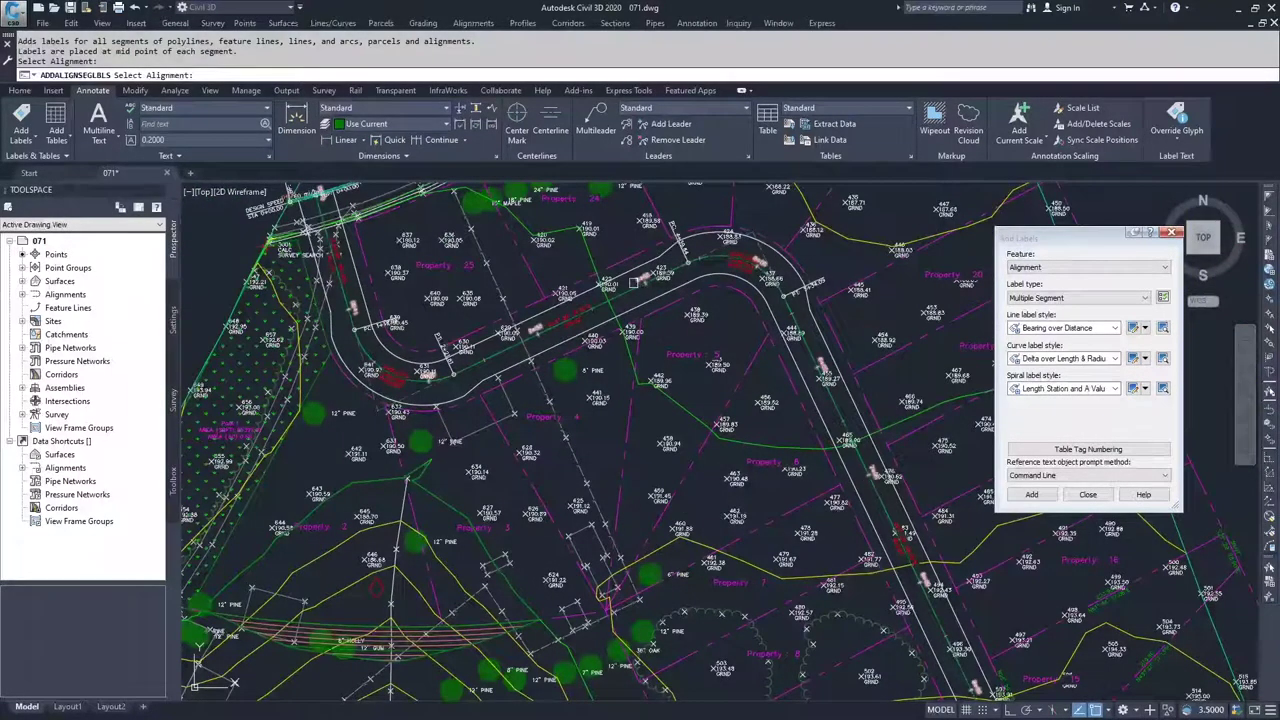
mouse_move(924, 576)
middle_mouse_down()
mouse_move(773, 304)
mouse_move(943, 609)
middle_mouse_up()
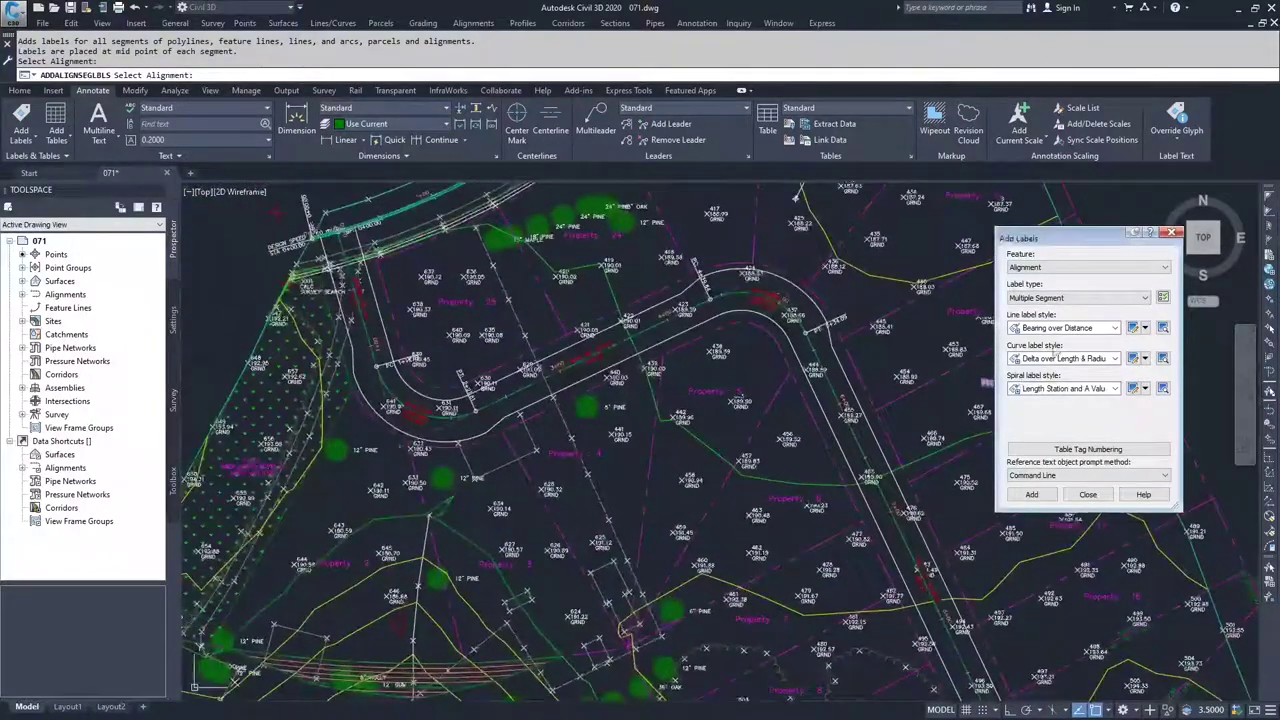
Change the alignment label type to Point of Intersection, with the Station label style
left_click(1108, 297)
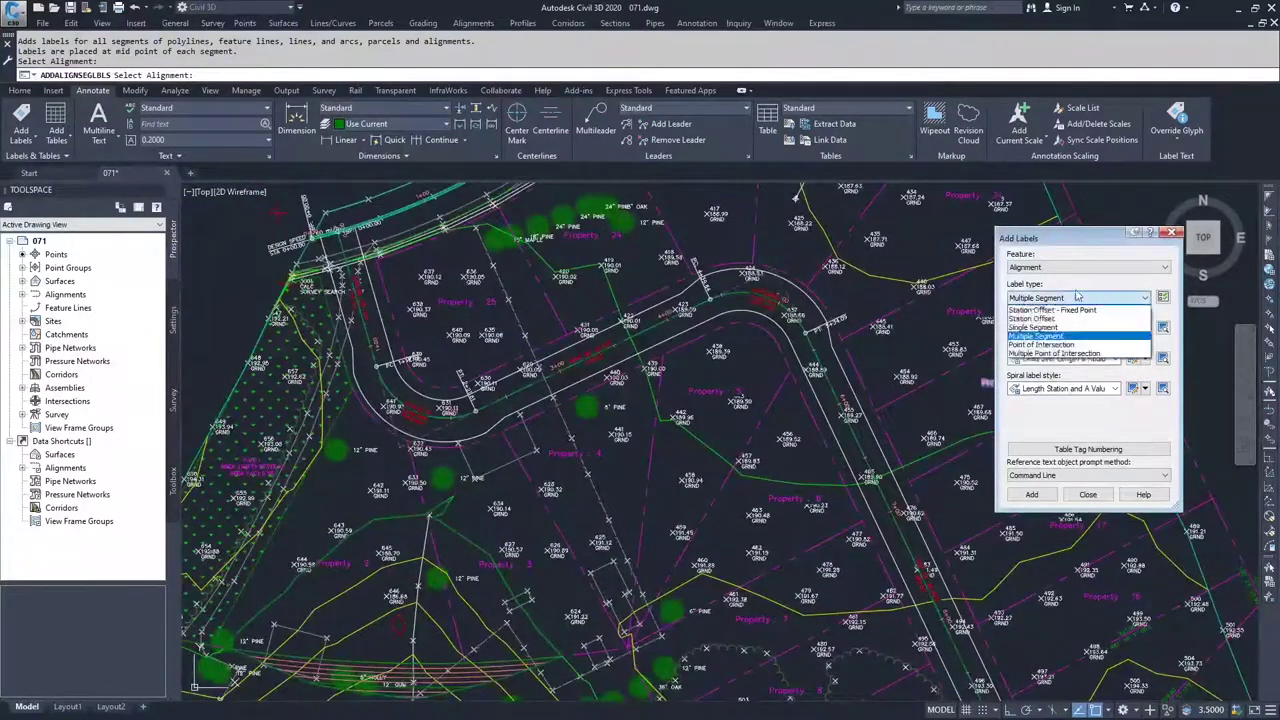
left_click(1045, 345)
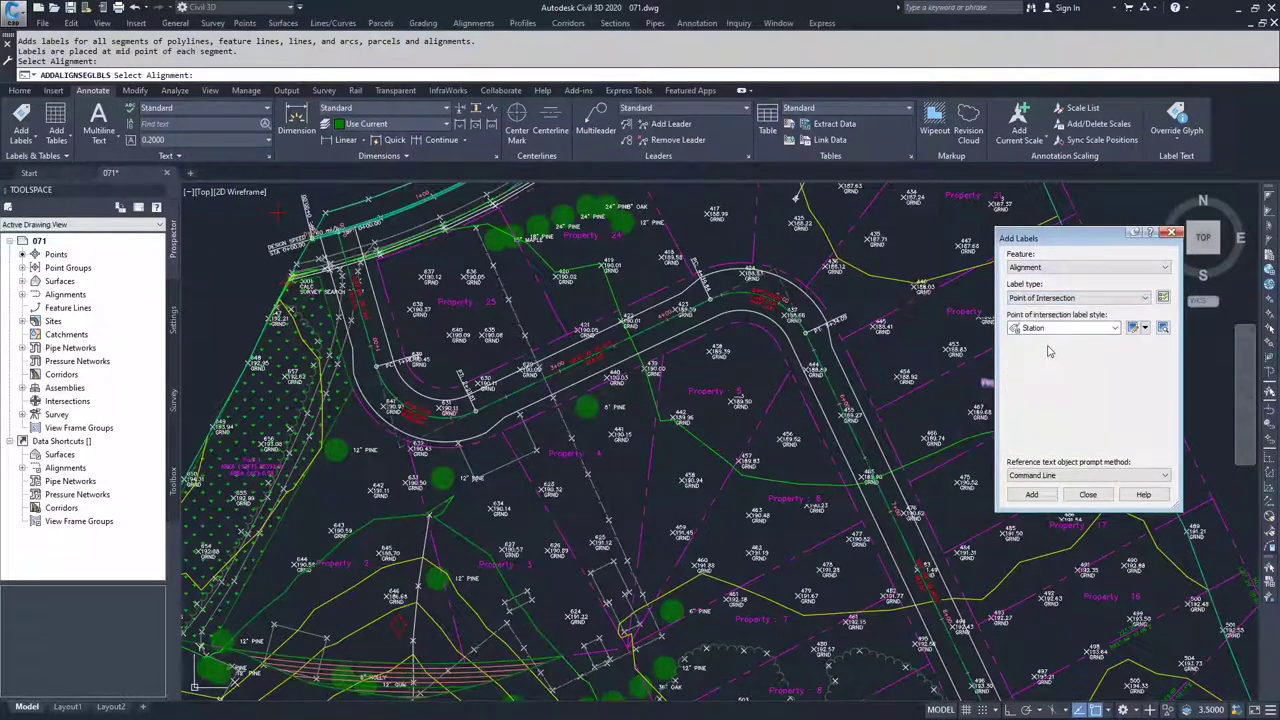
left_click(1061, 329)
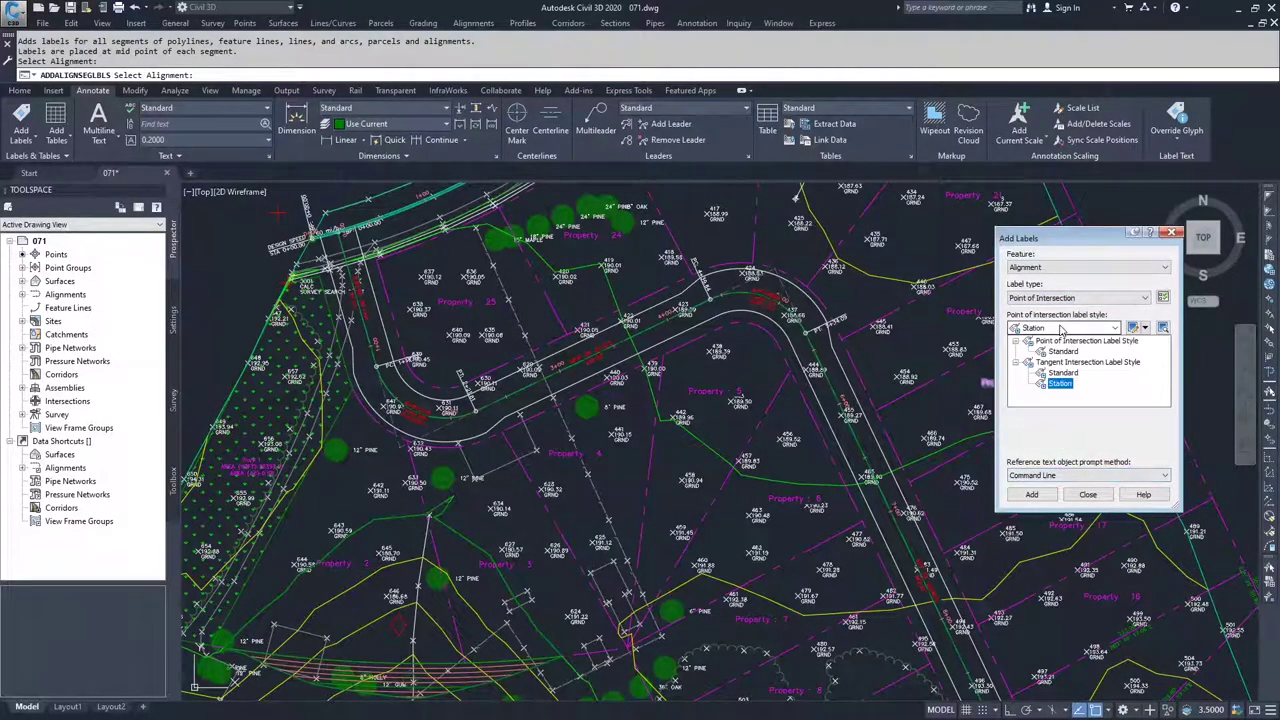
left_click(1058, 384)
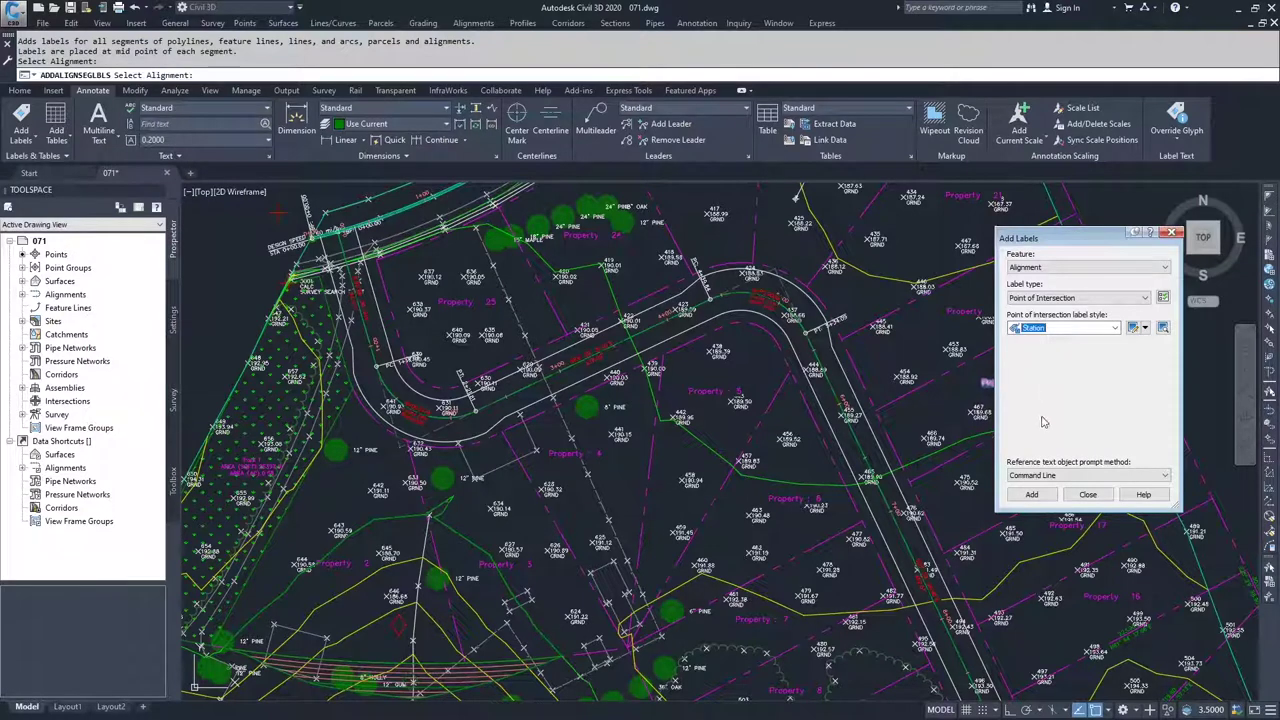
Add a point of intersection label to the road alignment's curve beside Property 5 and close the label settings
left_click(1024, 496)
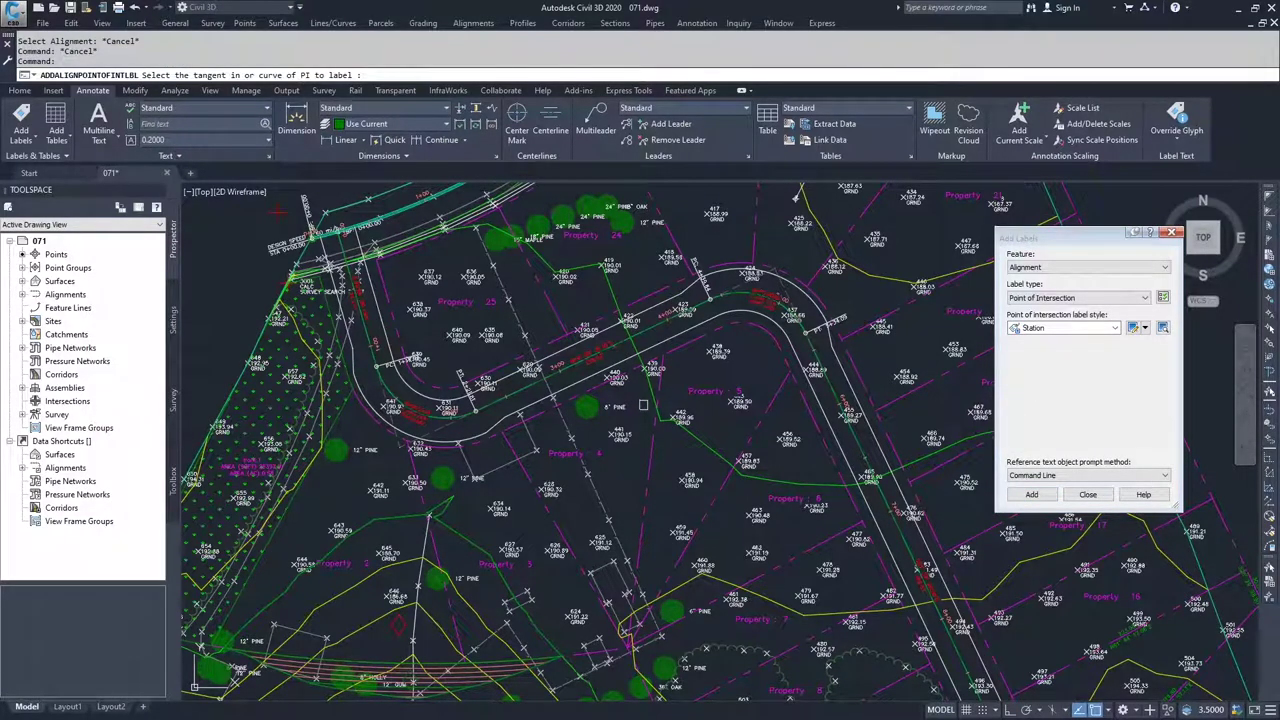
mouse_move(643, 405)
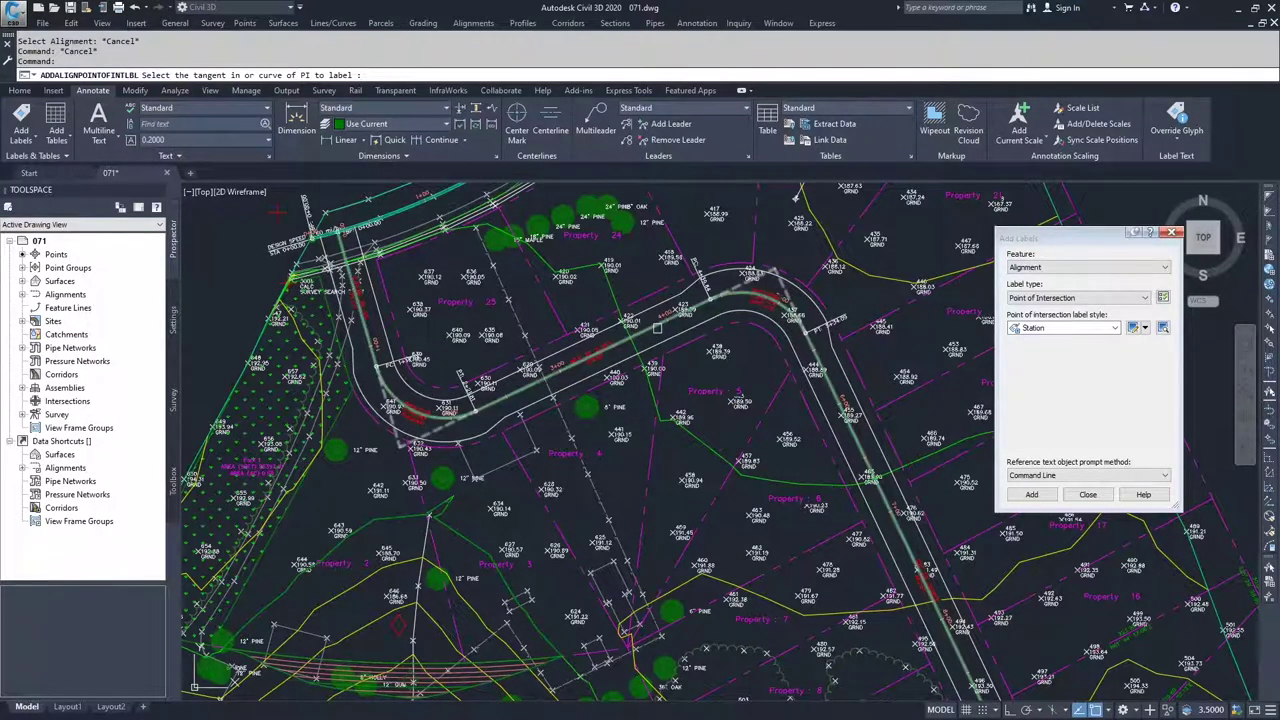
left_click(640, 337)
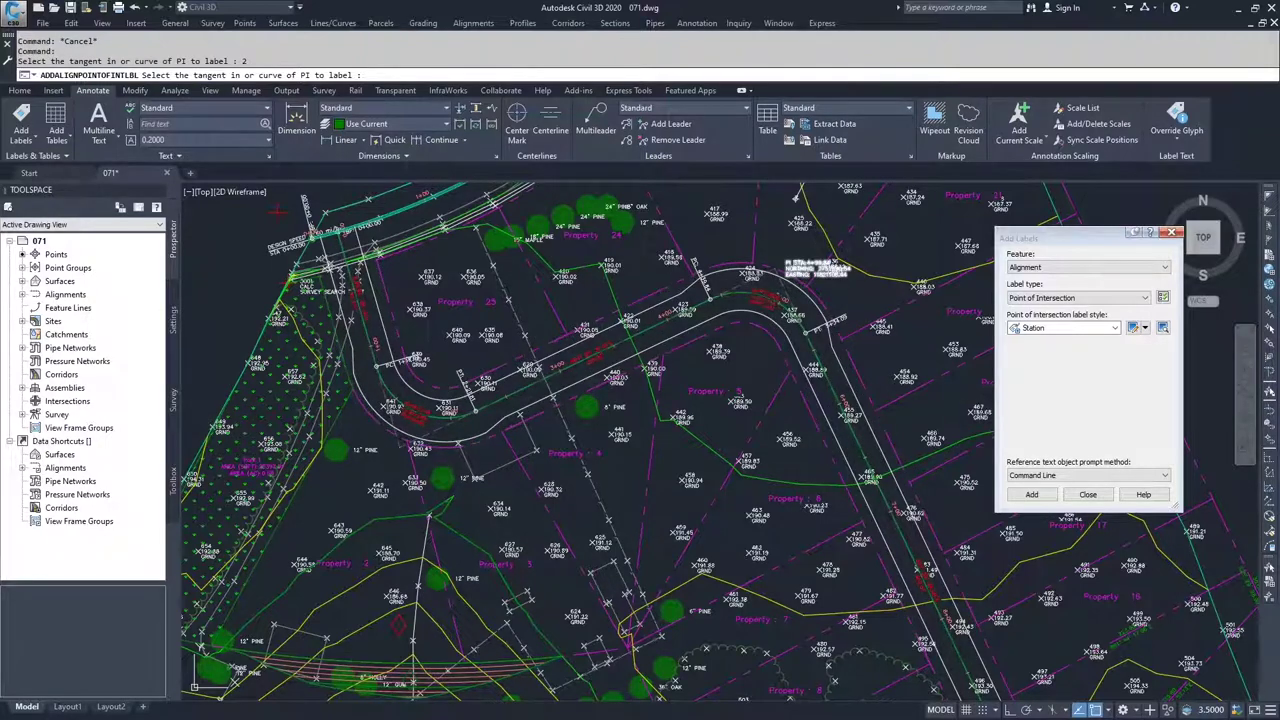
left_click(1088, 495)
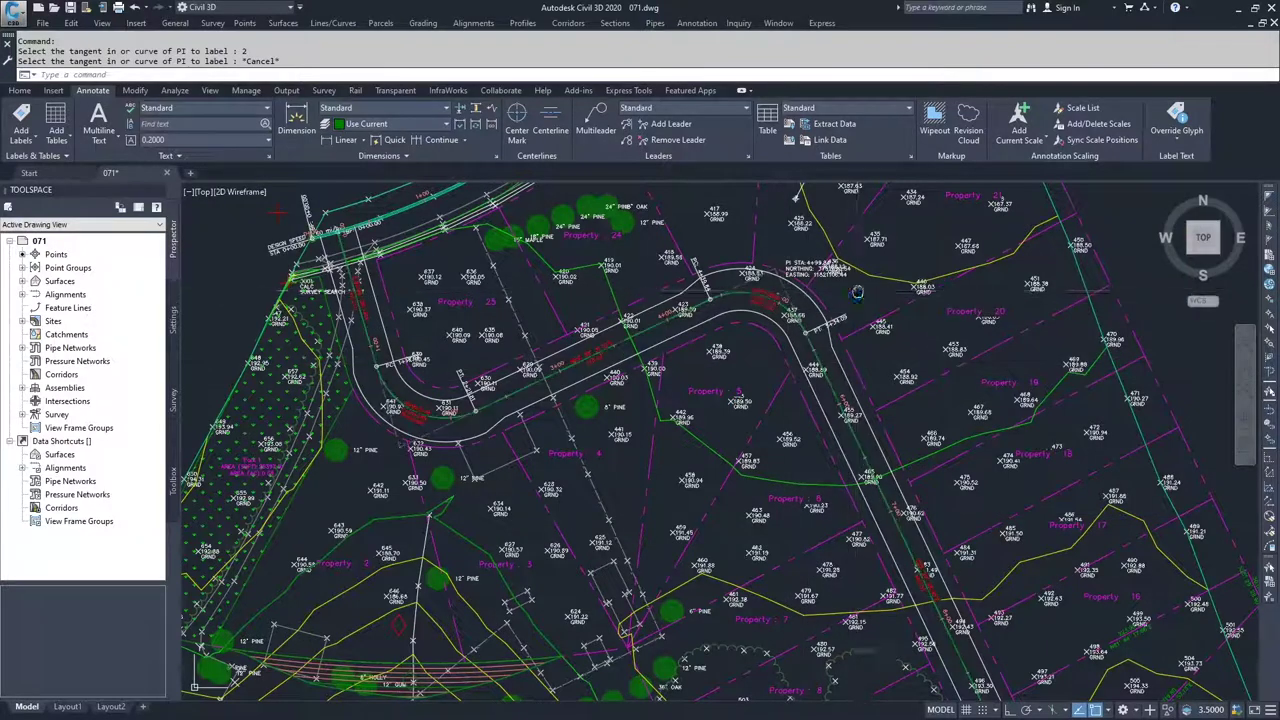
Select the Dev-Align alignment and move the labelled curve's point of intersection up and to the right, into Property 21
middle_click_drag(857, 292, 783, 391)
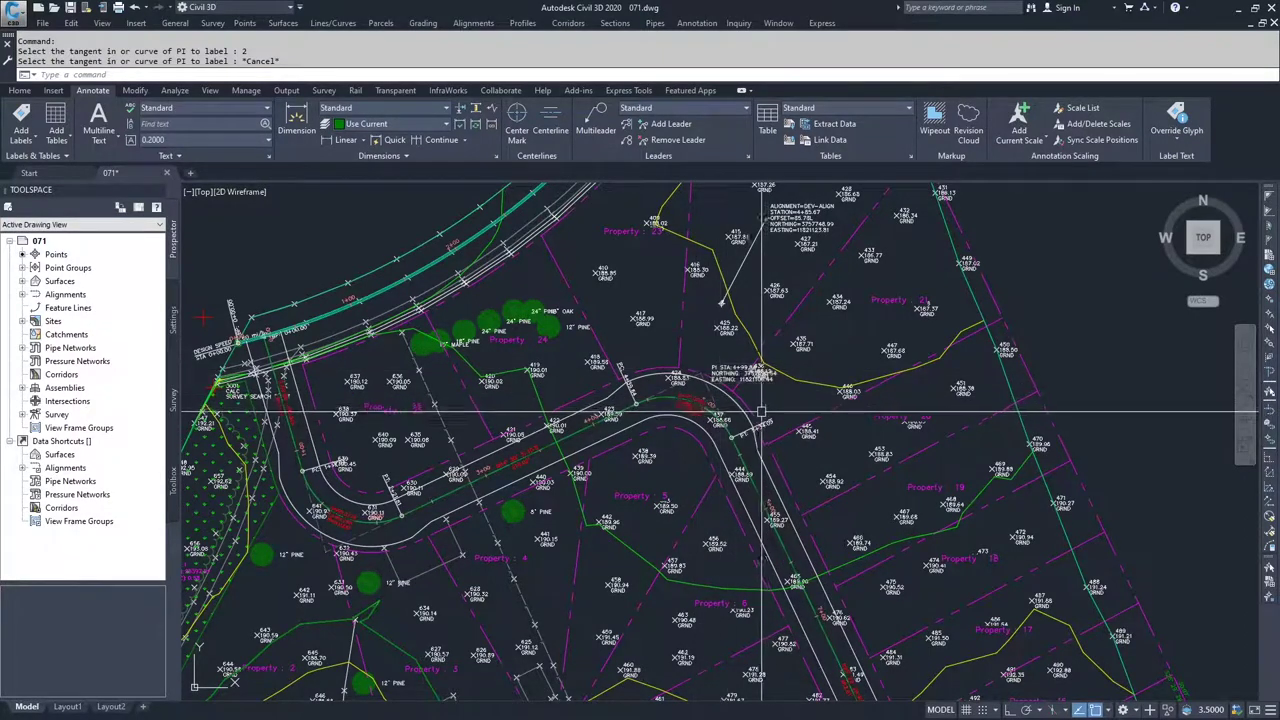
left_click(706, 393)
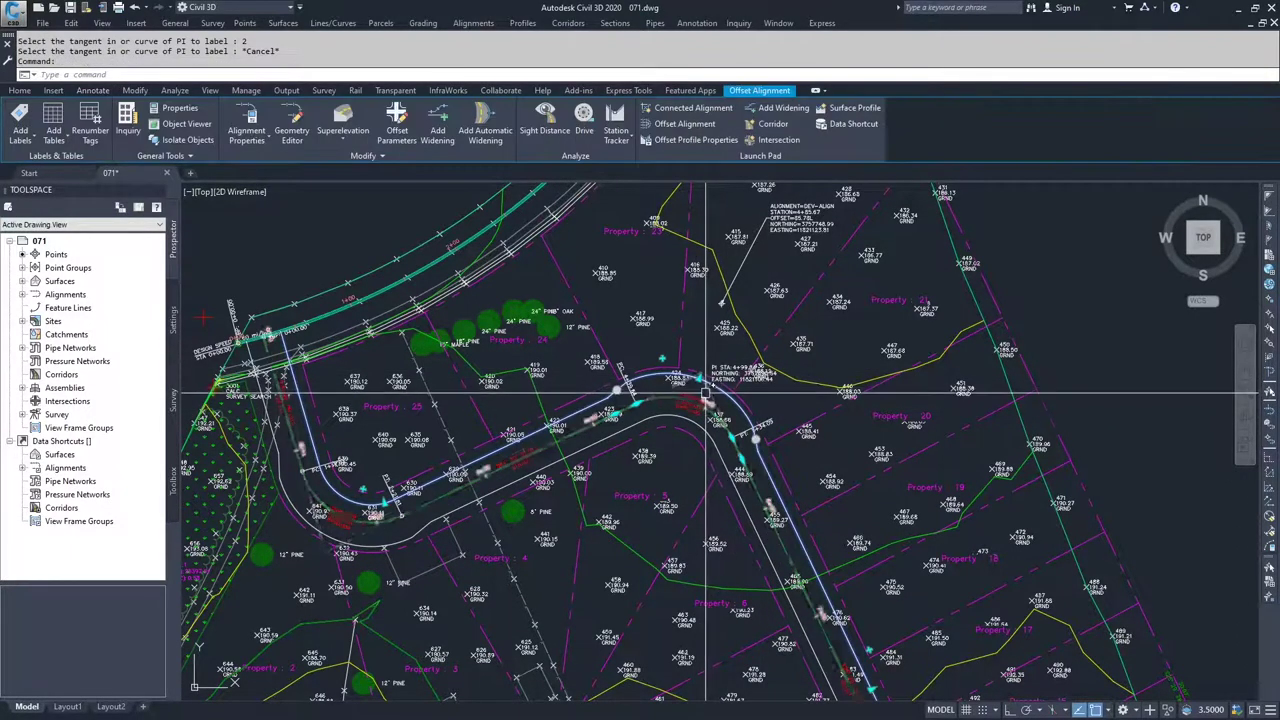
scroll(706, 393, "up", 4)
key("Escape")
left_click(573, 418)
left_click(573, 418)
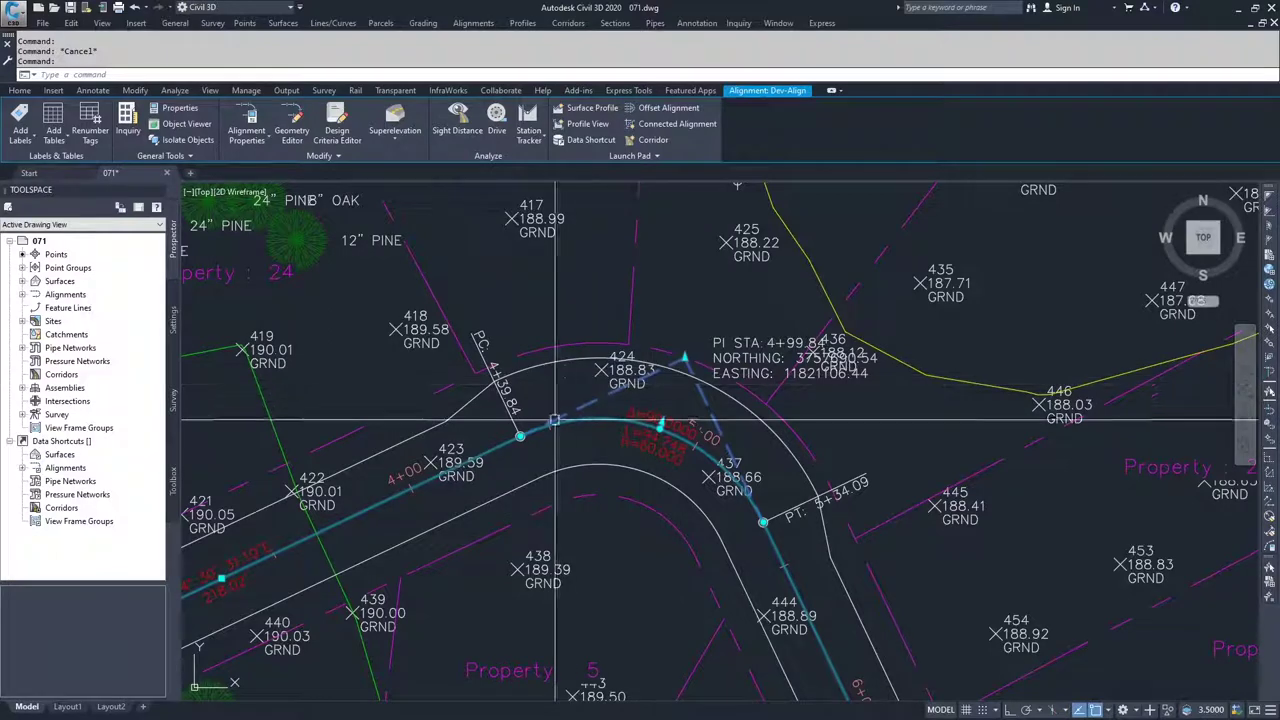
left_click(685, 358)
mouse_move(825, 340)
left_mouse_down()
mouse_move(770, 380)
mouse_move(925, 342)
mouse_move(925, 367)
mouse_move(650, 430)
mouse_move(650, 450)
mouse_move(940, 370)
mouse_move(1012, 291)
left_mouse_up()
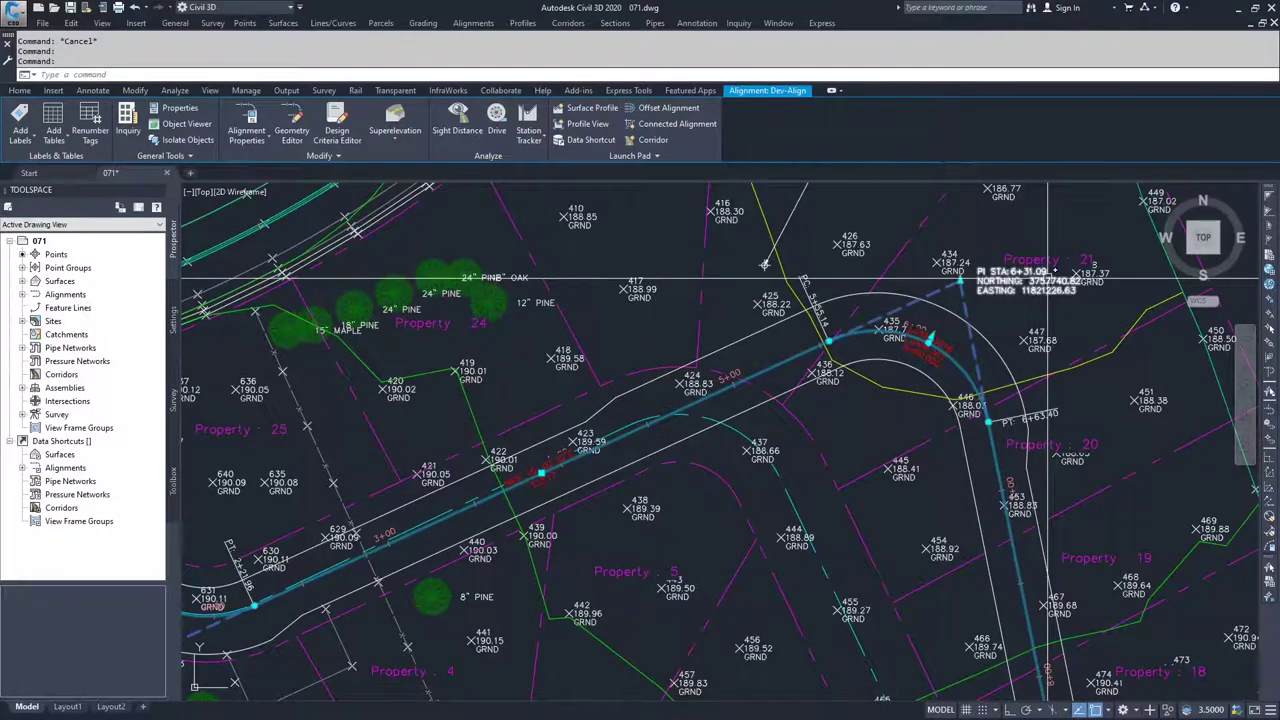
Check the point of intersection label at the relocated curve and undo the alignment grip edit
scroll(1012, 291, "down", 2)
scroll(1046, 302, "up", 4)
left_click_drag(1046, 302, 1002, 289)
mouse_move(1002, 289)
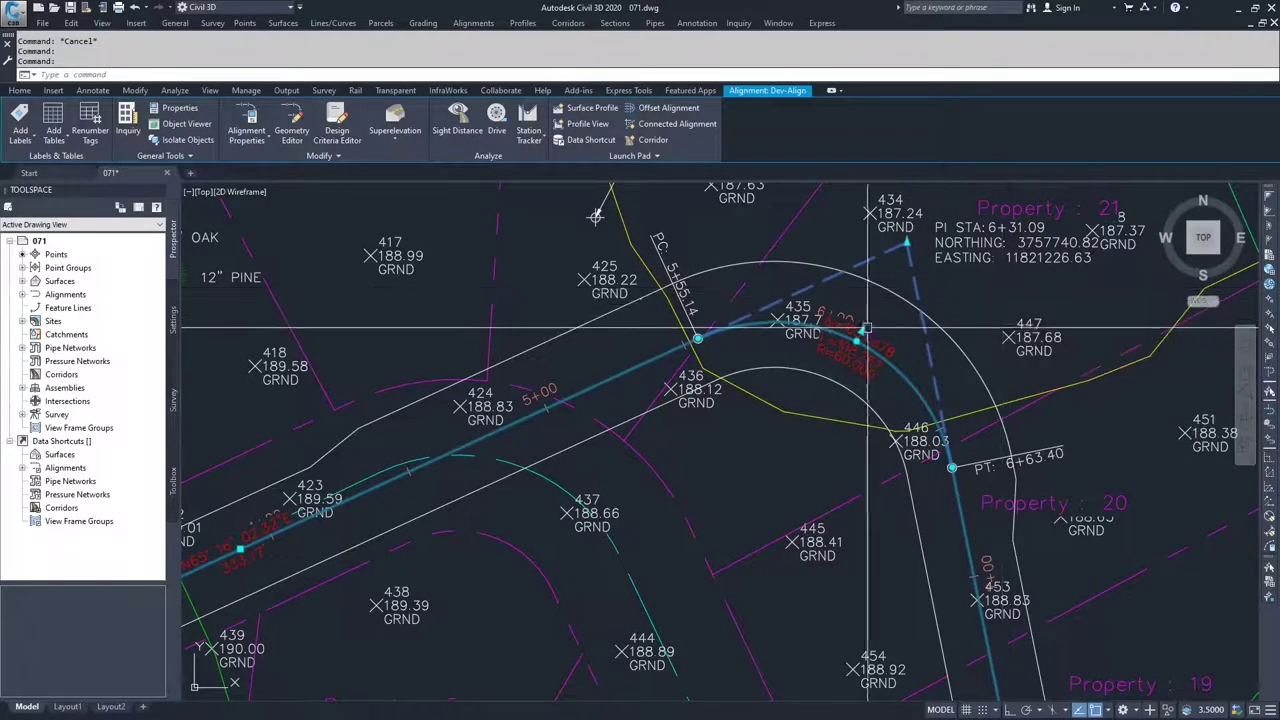
scroll(778, 327, "down", 2)
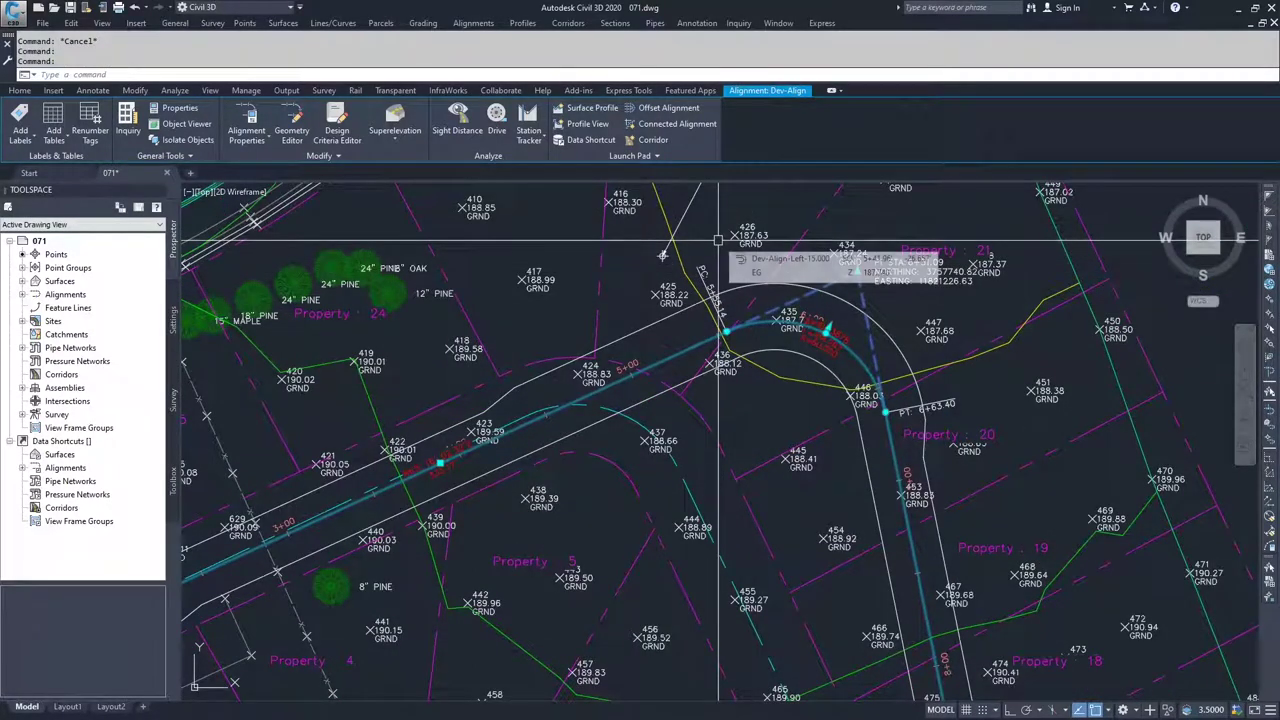
key("ctrl+z")
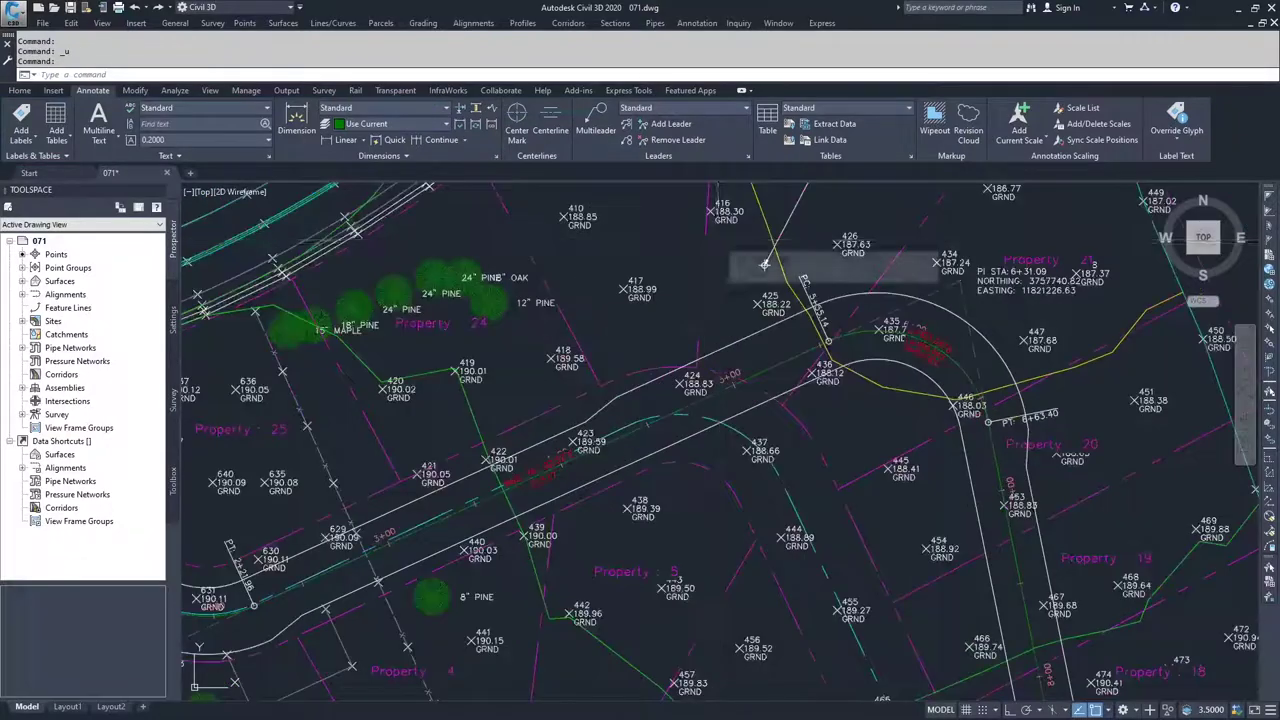
Move the same point of intersection beside point 434, compare the fixed-point station offset label, and undo the move
scroll(730, 277, "down", 3)
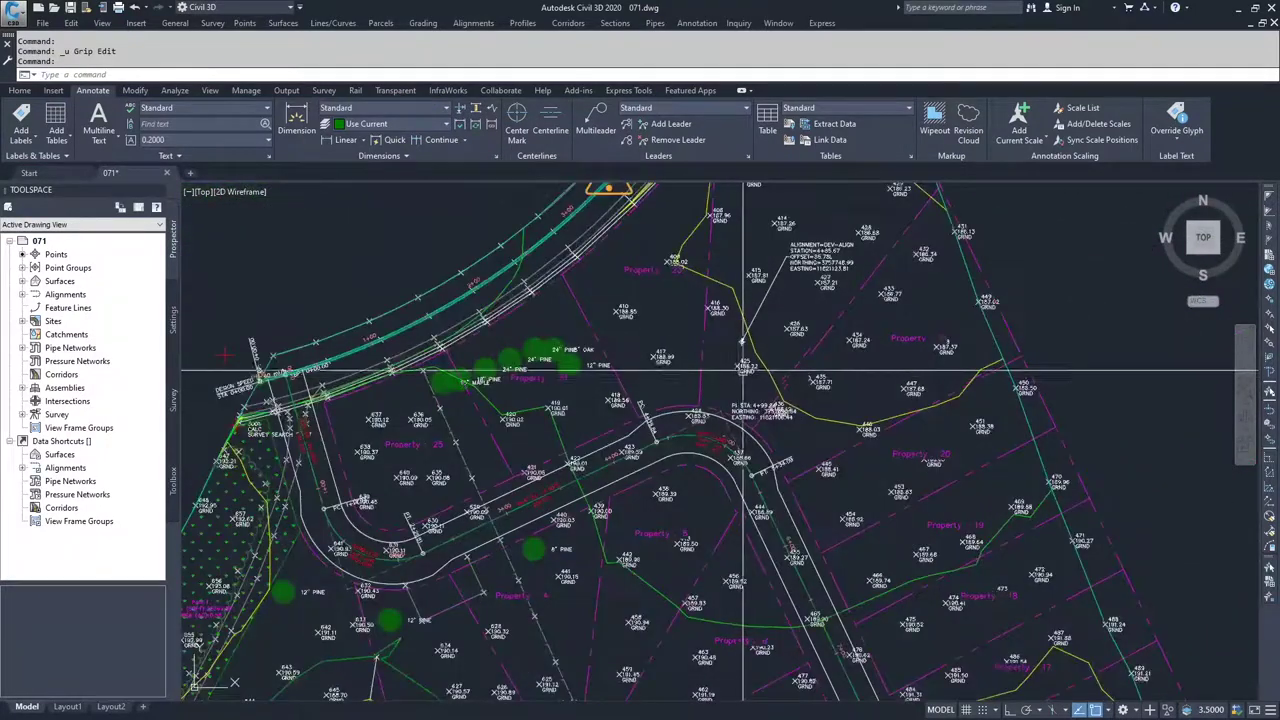
scroll(752, 217, "up", 2)
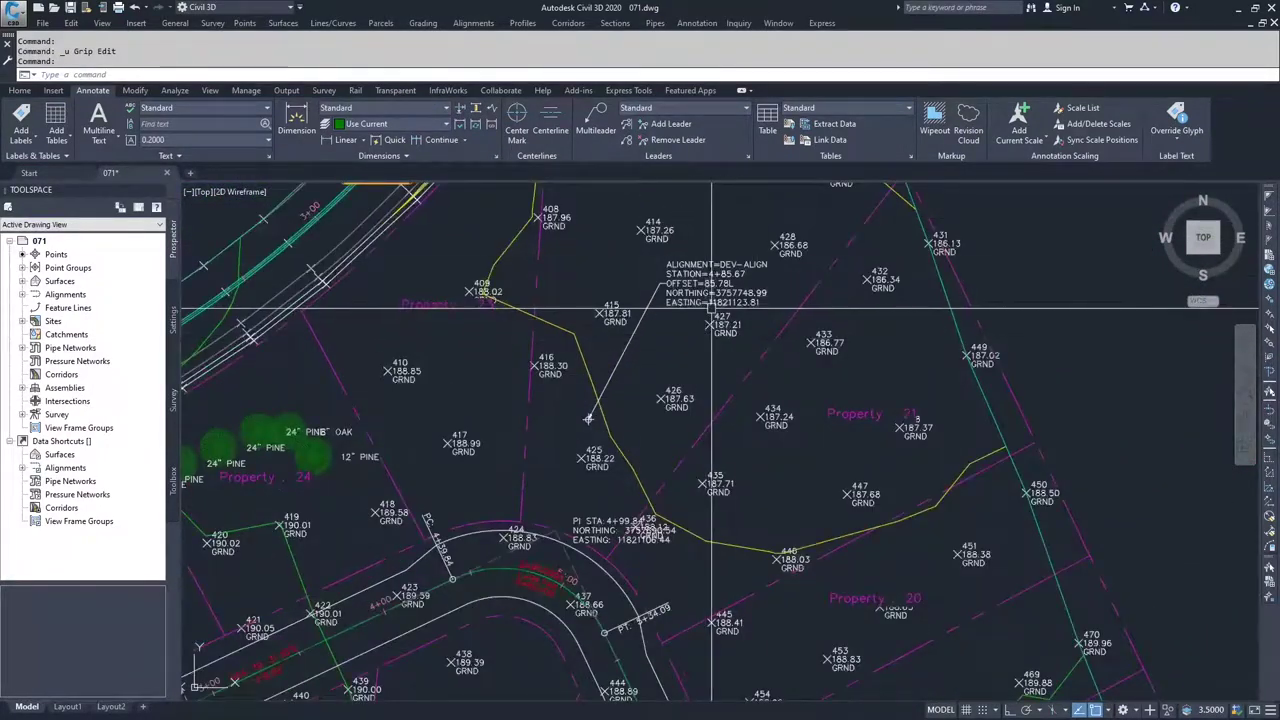
left_click(568, 564)
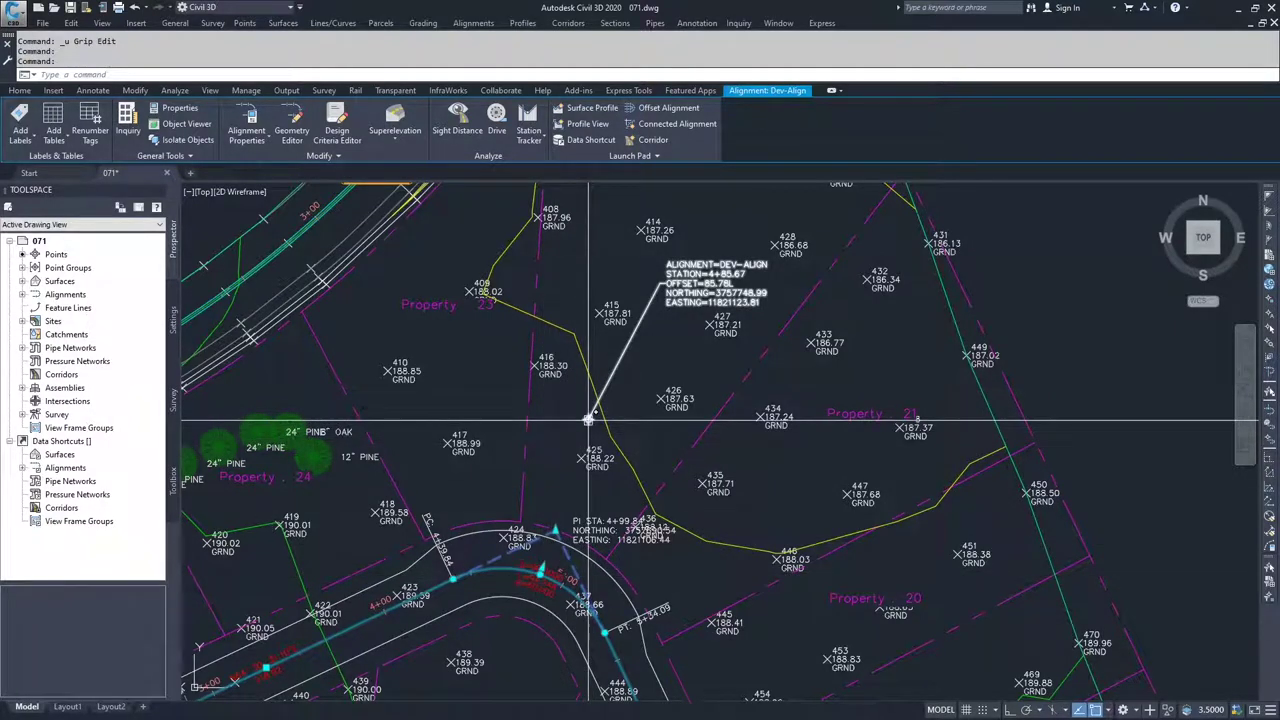
left_click(562, 537)
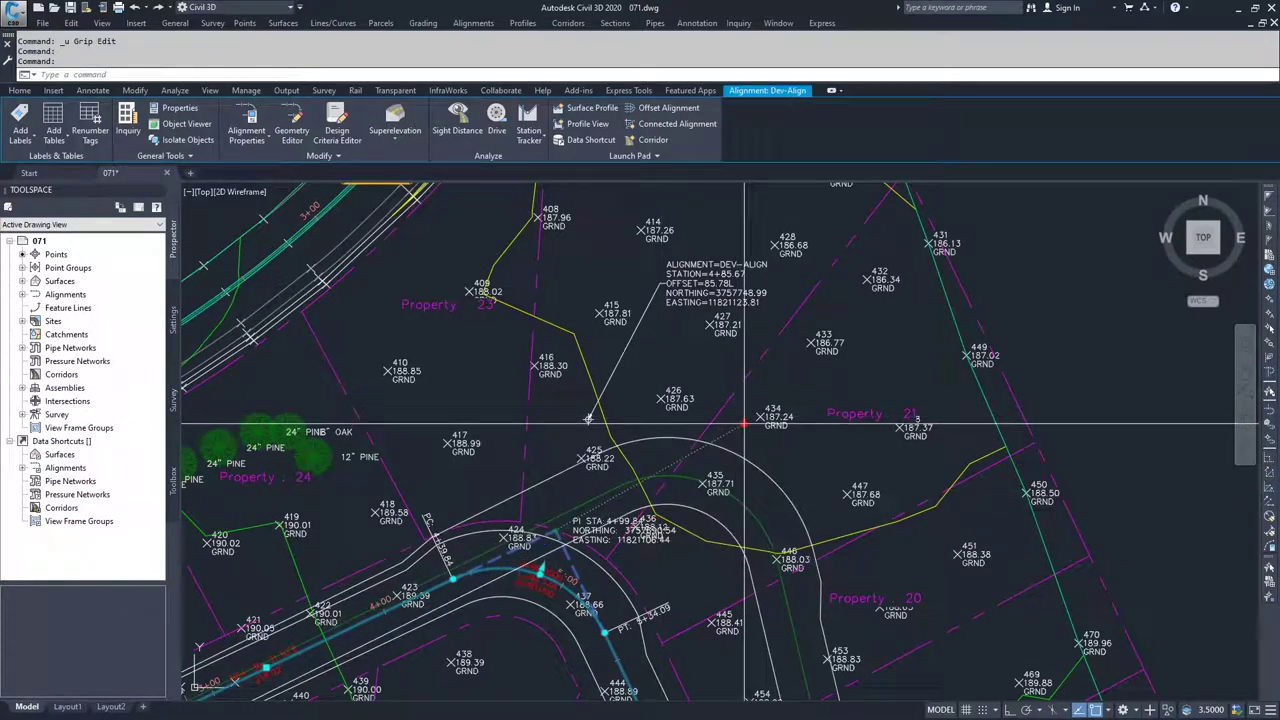
left_click(744, 425)
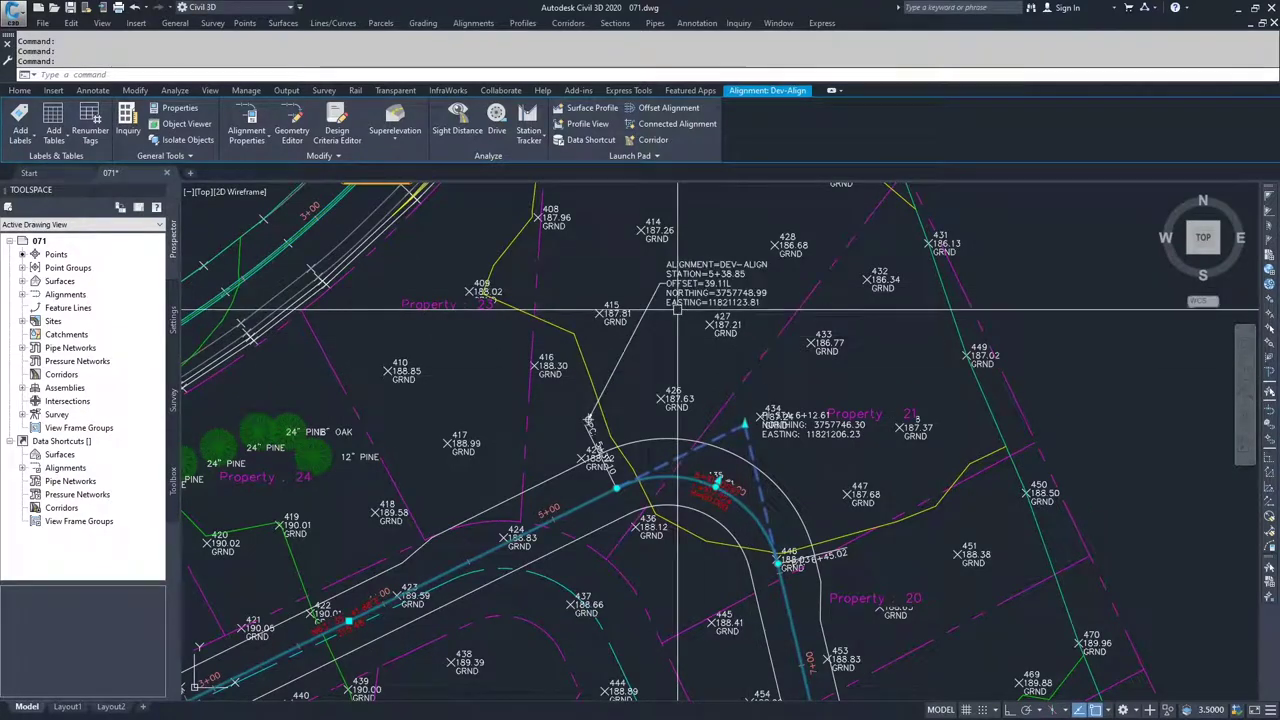
key("ctrl+z")
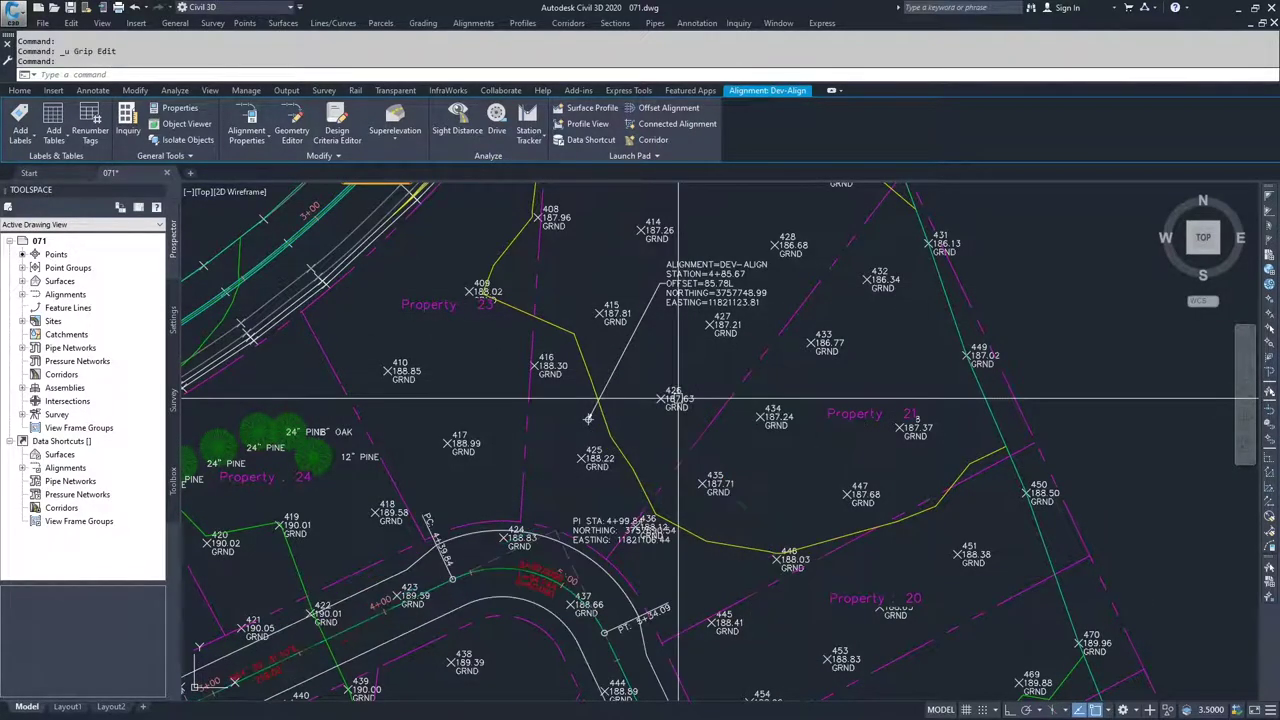
key("Escape")
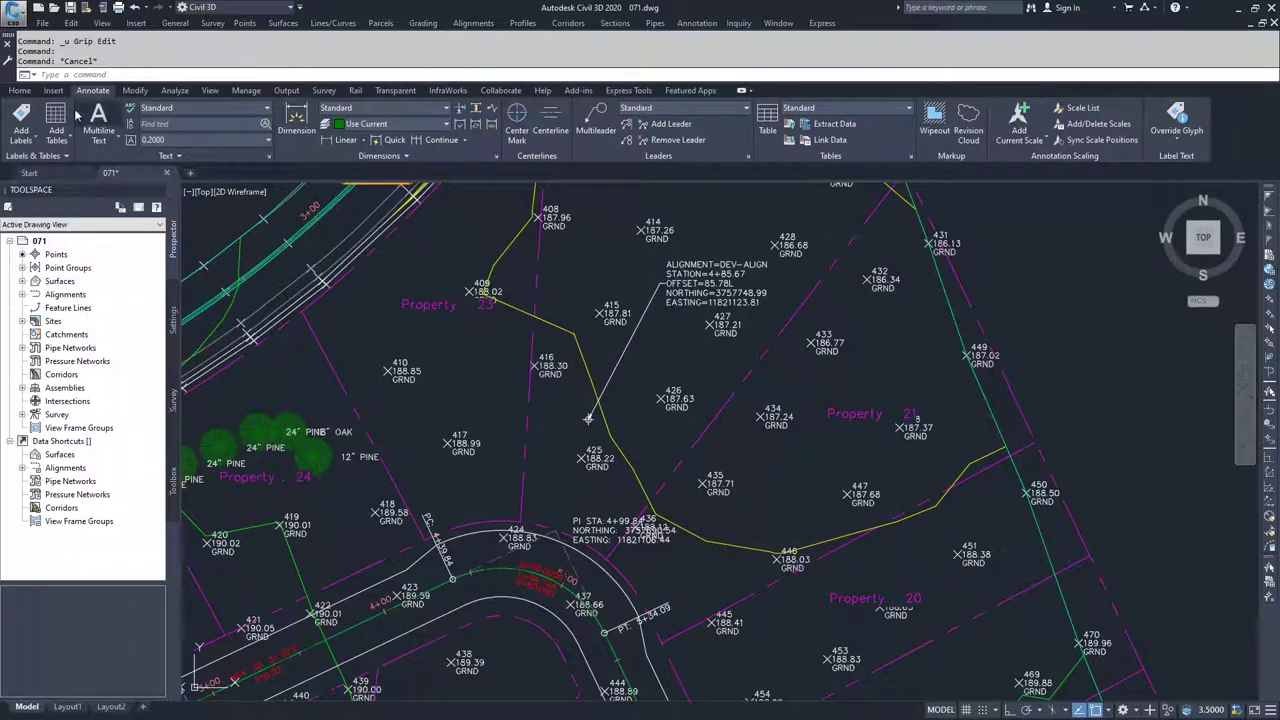
Set up labels for the Profile View feature, using the Station Elevation type and the Station and Elevation style
left_click(20, 125)
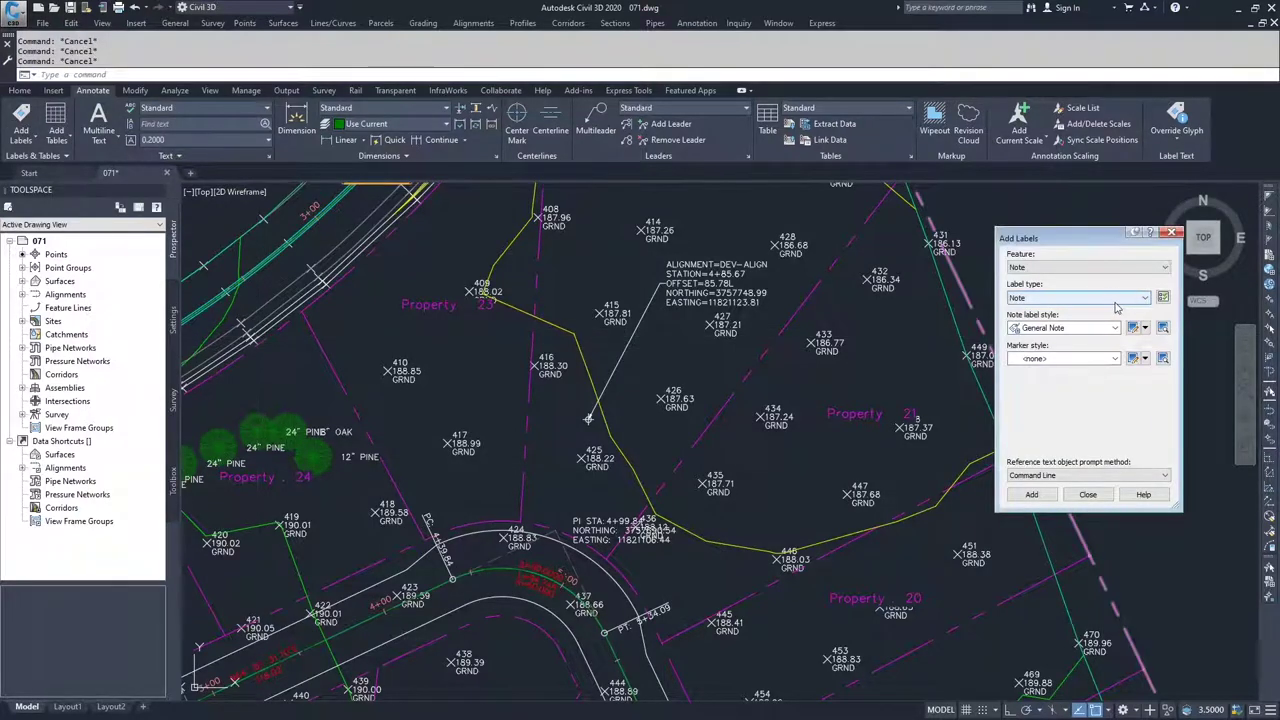
left_click(1112, 268)
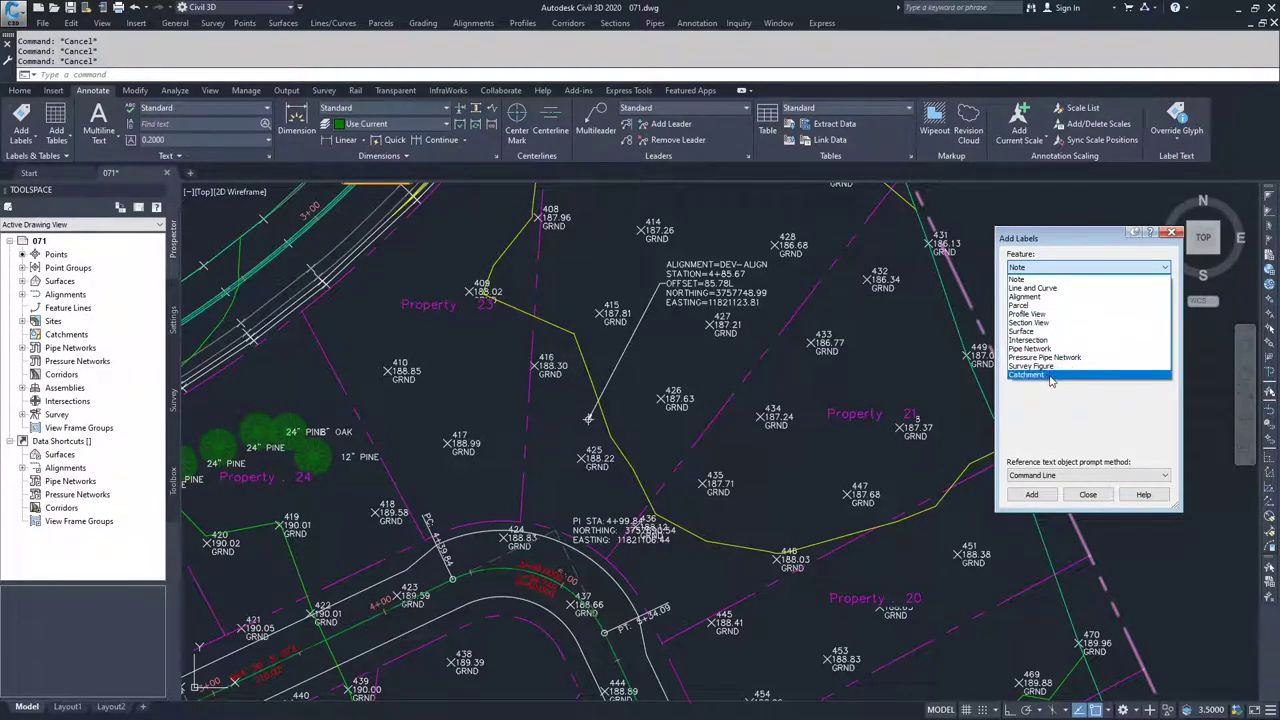
left_click(1040, 315)
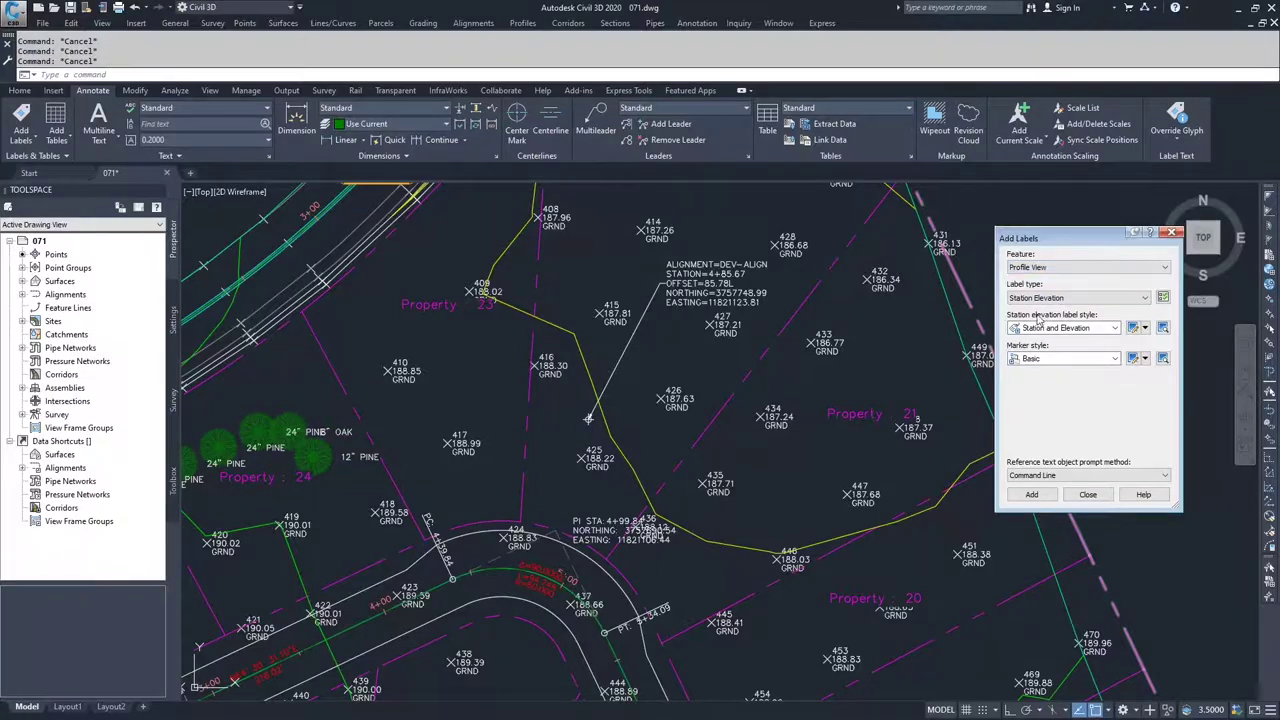
scroll(588, 296, "down", 4)
scroll(588, 296, "down", 2)
mouse_move(748, 286)
middle_mouse_down()
mouse_move(700, 300)
mouse_move(543, 409)
middle_mouse_up()
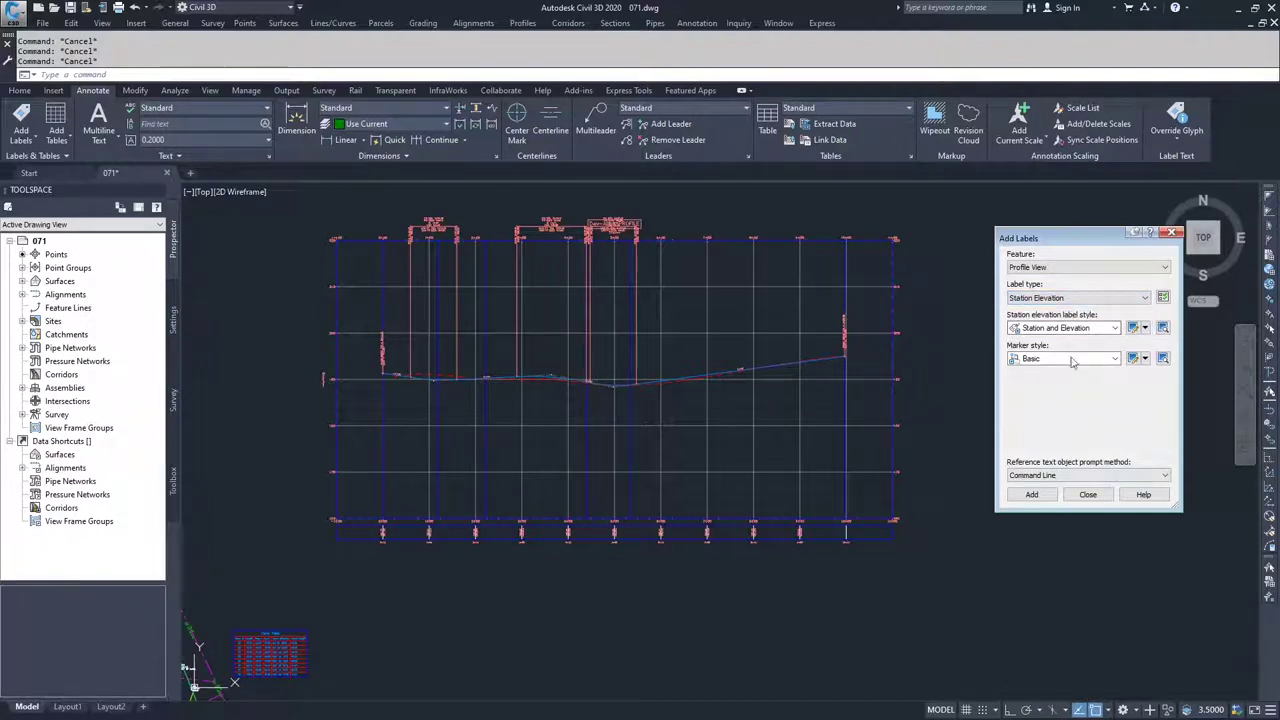
left_click(1092, 331)
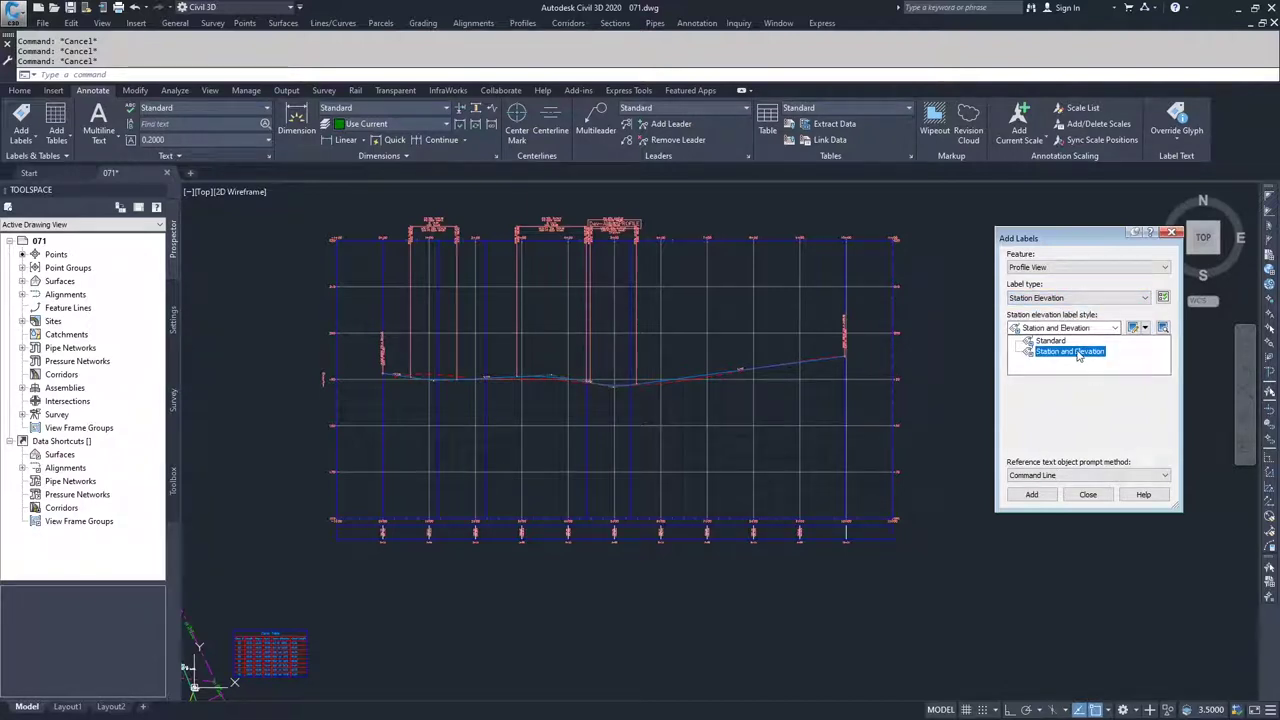
left_click(1078, 352)
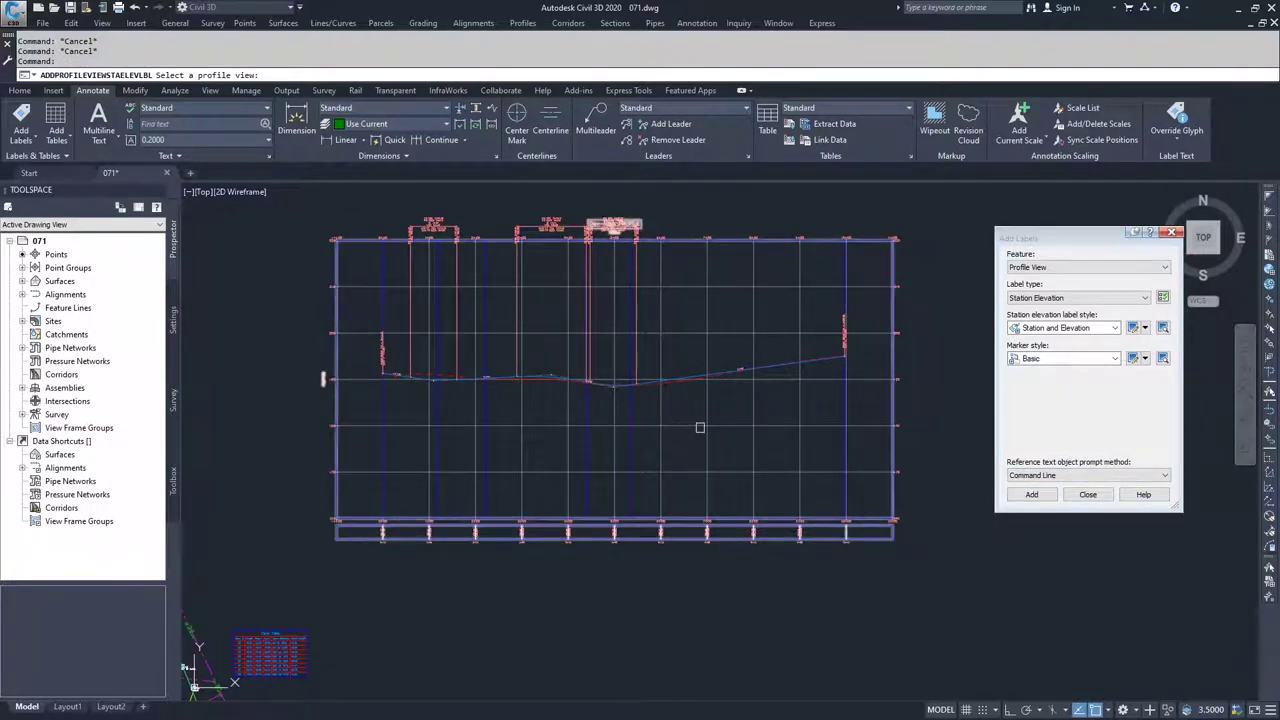
Place a station elevation label in the profile view at the midpoint of the 1.34% design tangent, using midpoint snaps for station and elevation
left_click(700, 426)
scroll(697, 423, "up", 5)
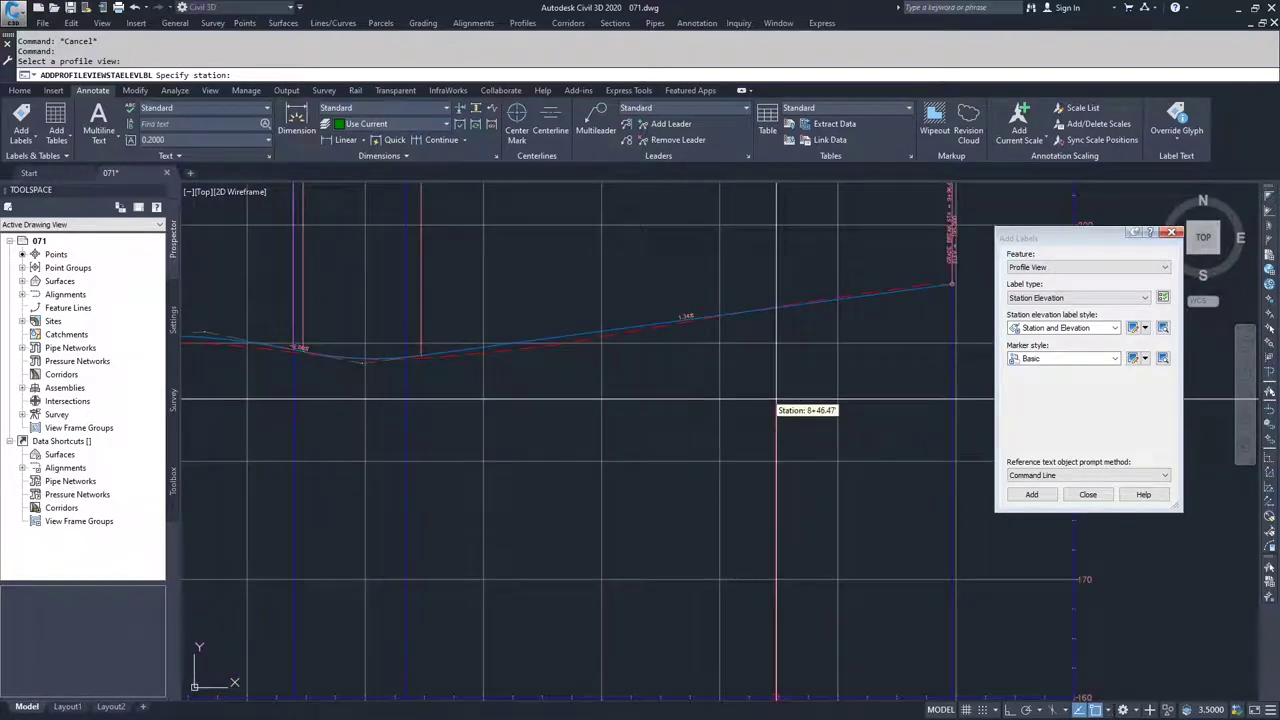
right_click(632, 297, "shift")
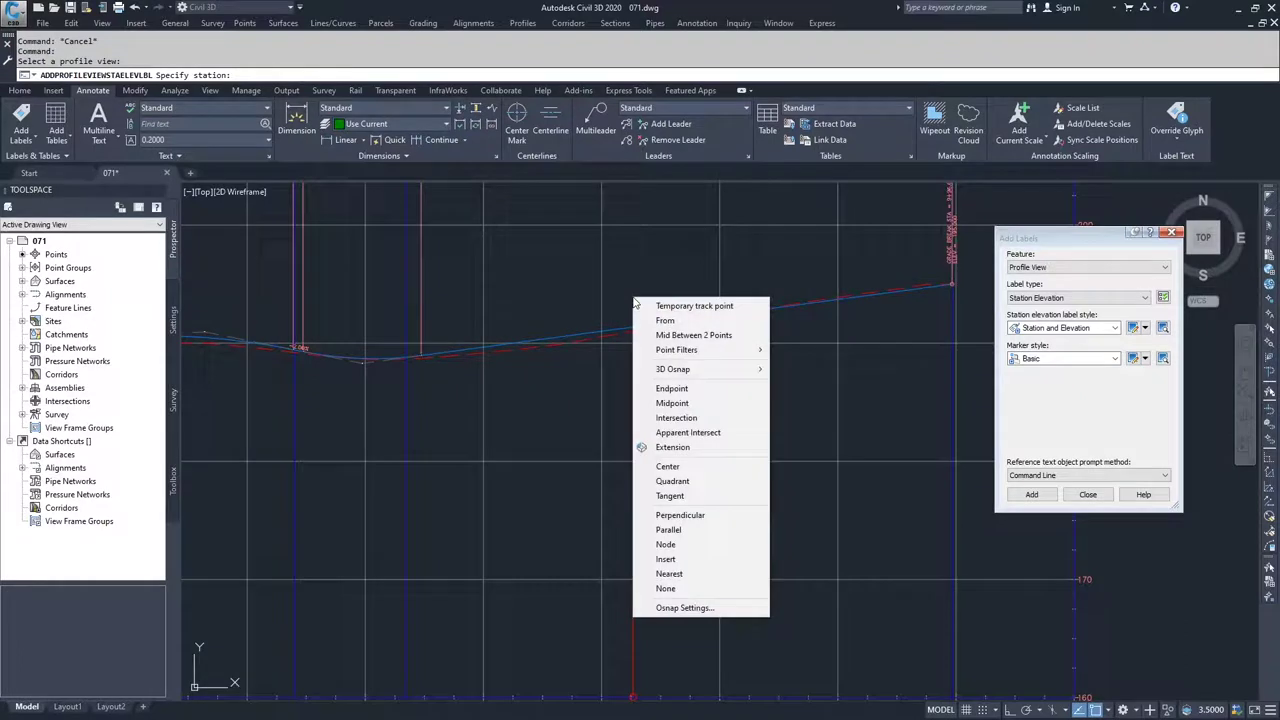
left_click(668, 405)
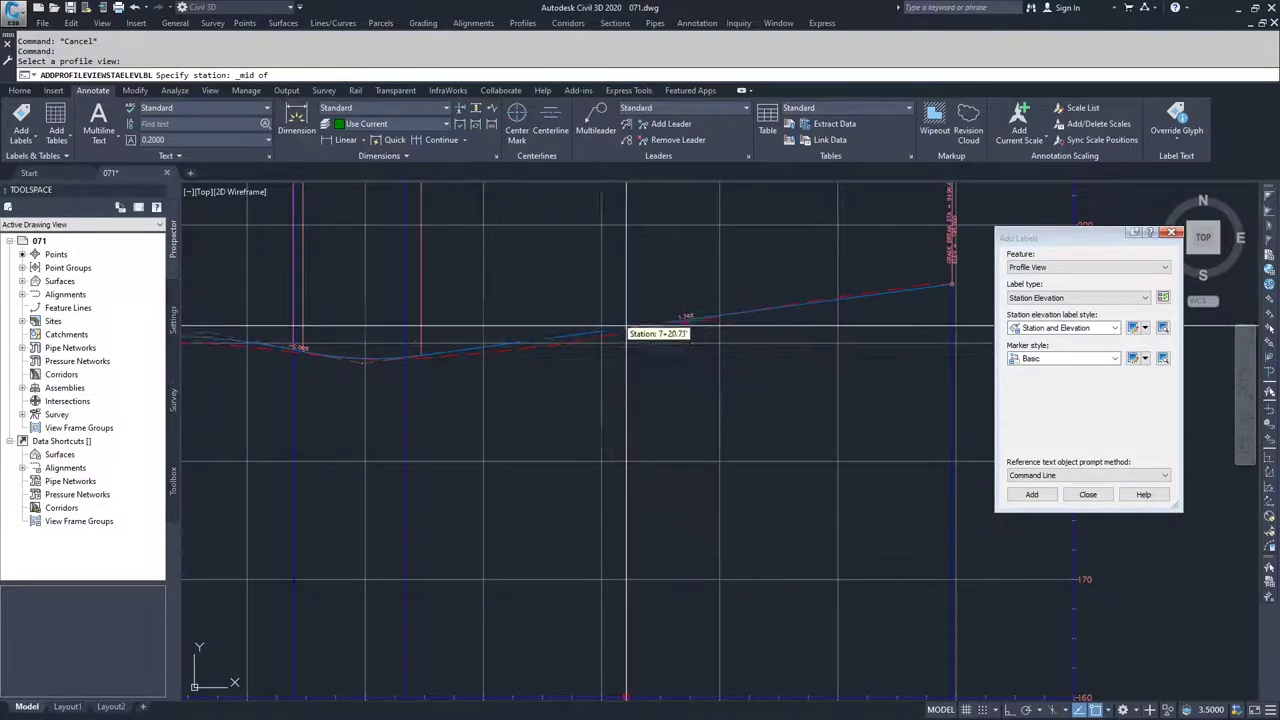
scroll(630, 332, "up", 2)
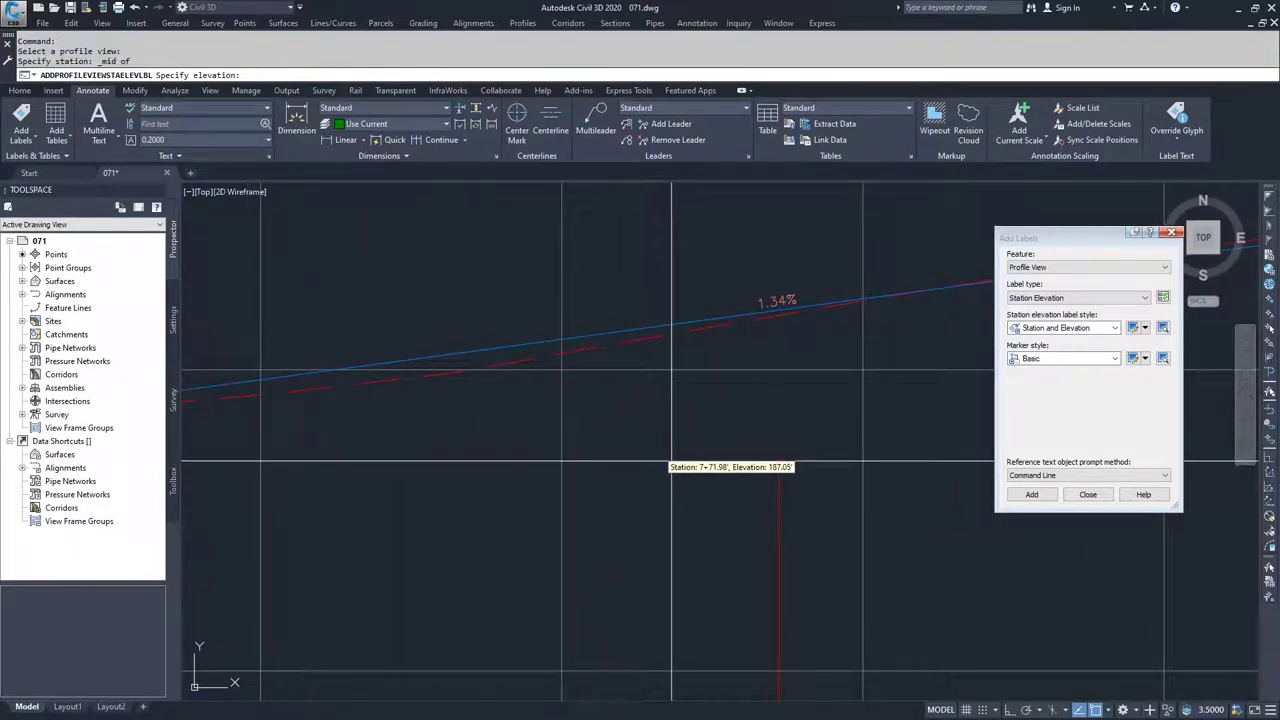
right_click(679, 427, "shift")
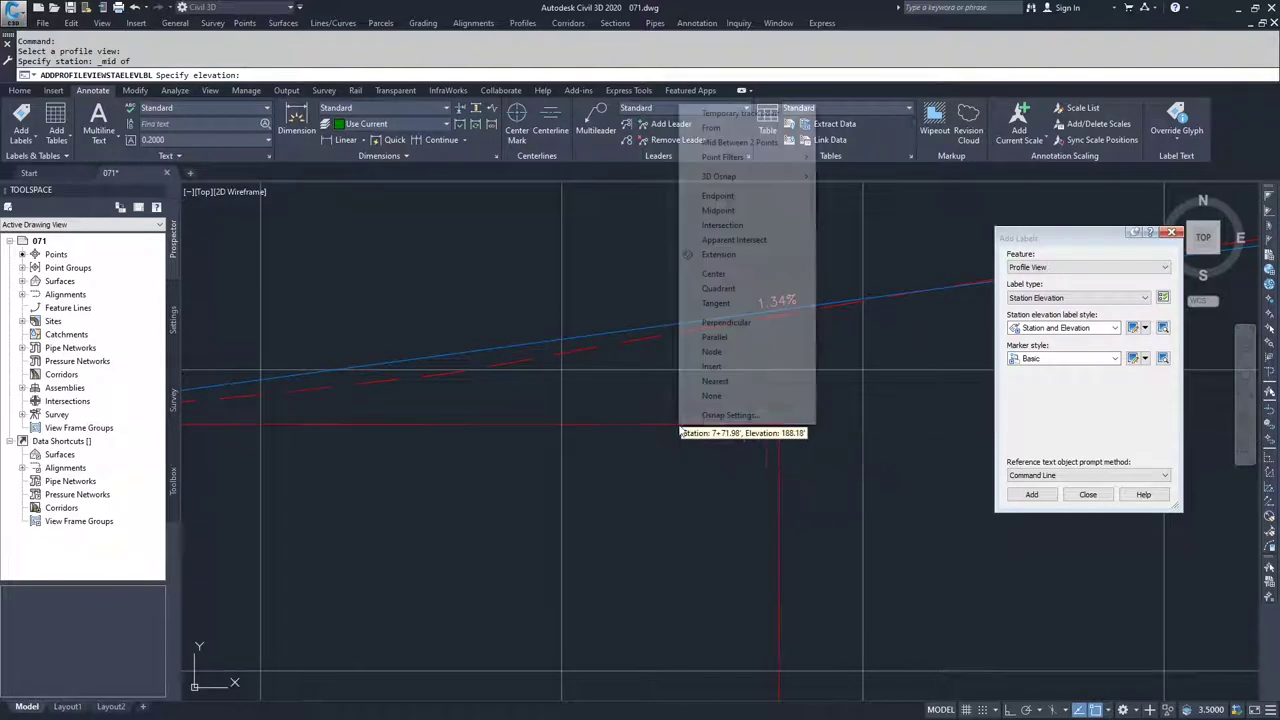
left_click(714, 210)
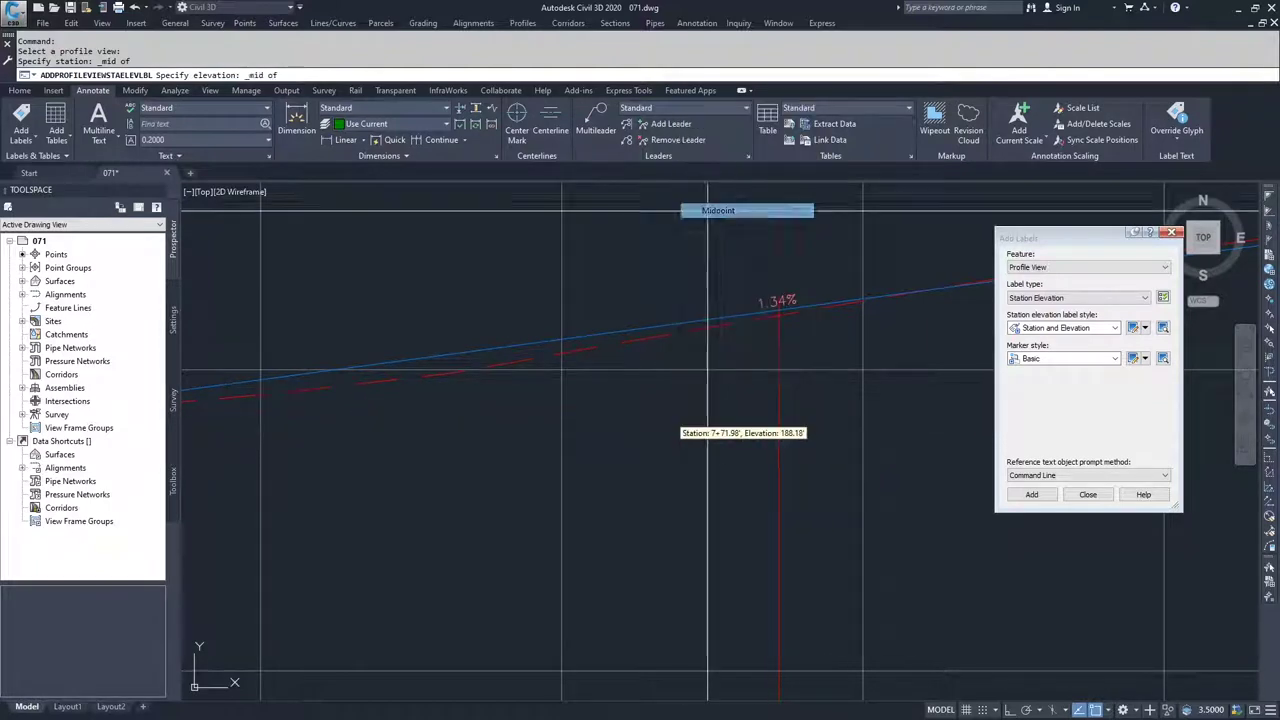
left_click(668, 324)
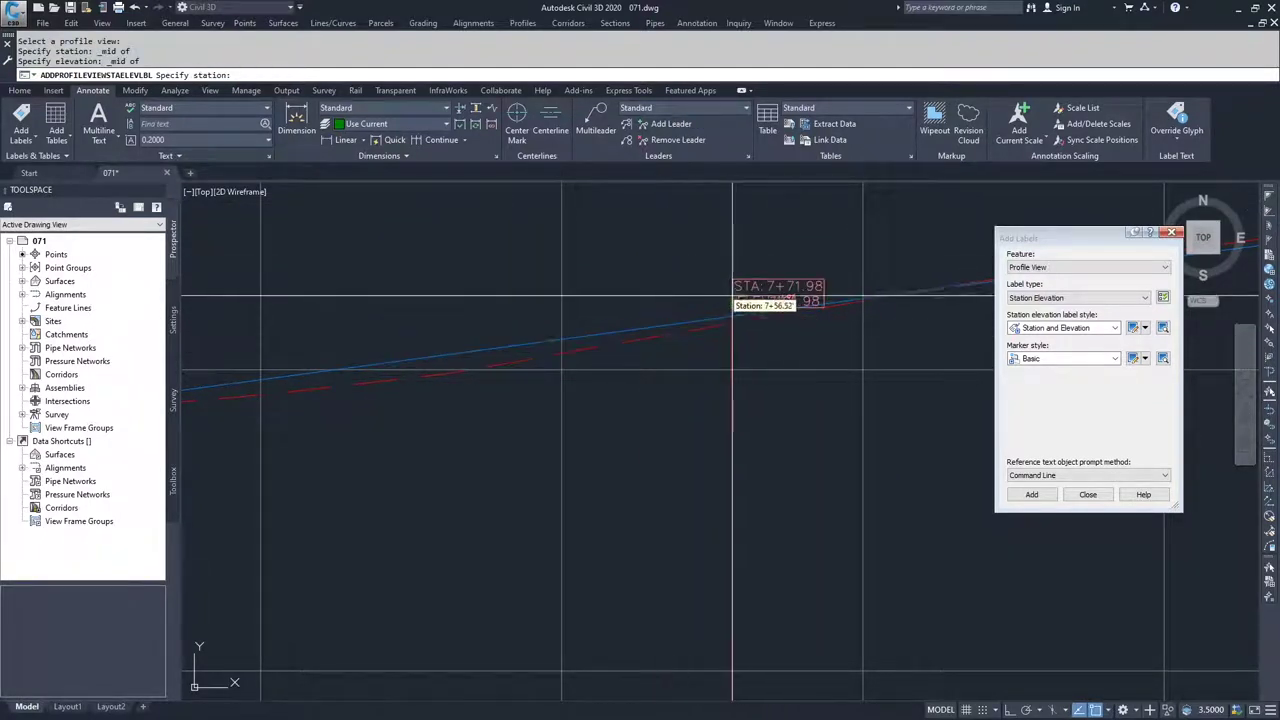
Finish placing station elevation labels and move the new label up and away from the design tangent so it has a leader
key("Escape")
left_click(788, 310)
left_click(791, 306)
key("Escape")
key("Escape")
scroll(694, 337, "down", 4)
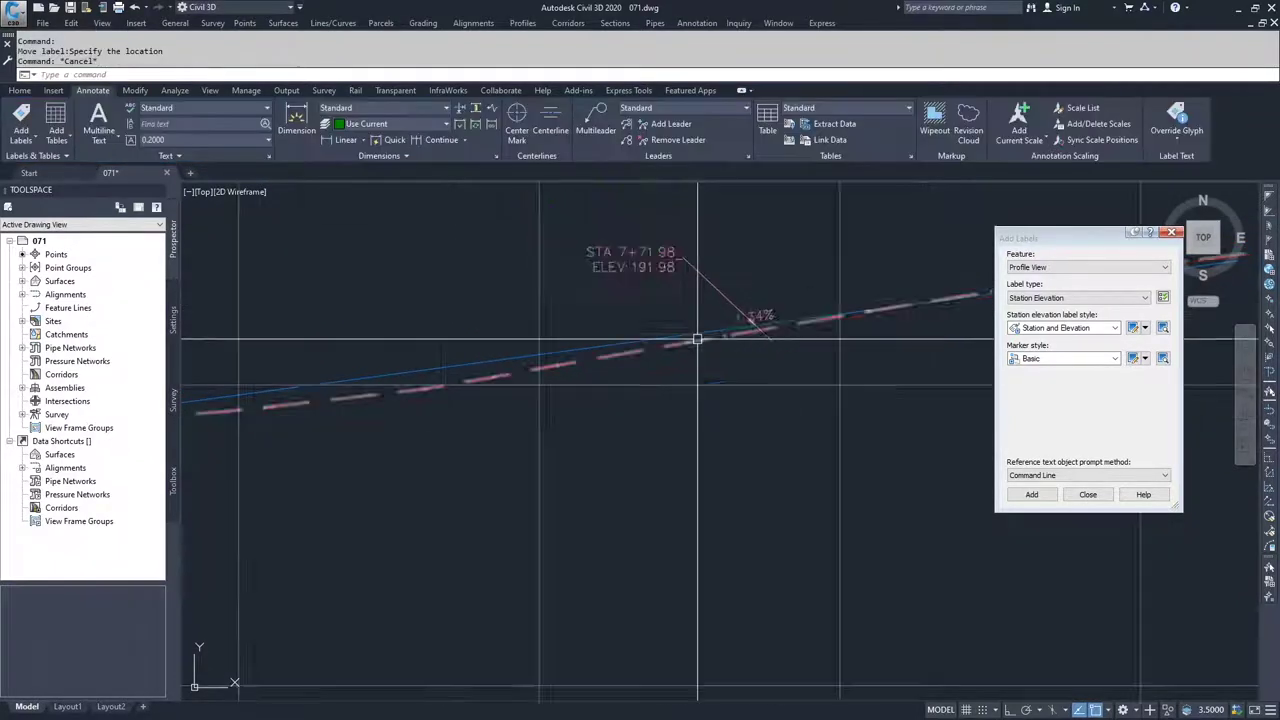
scroll(657, 314, "up", 3)
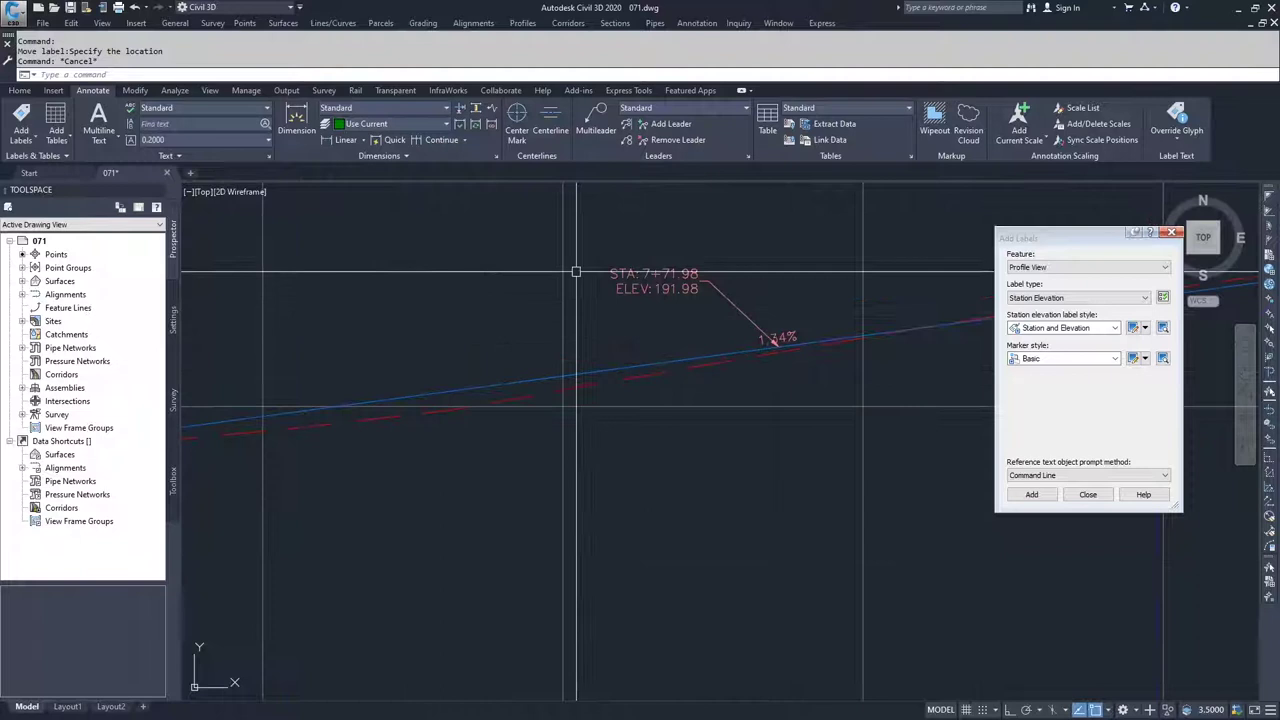
scroll(638, 287, "down", 4)
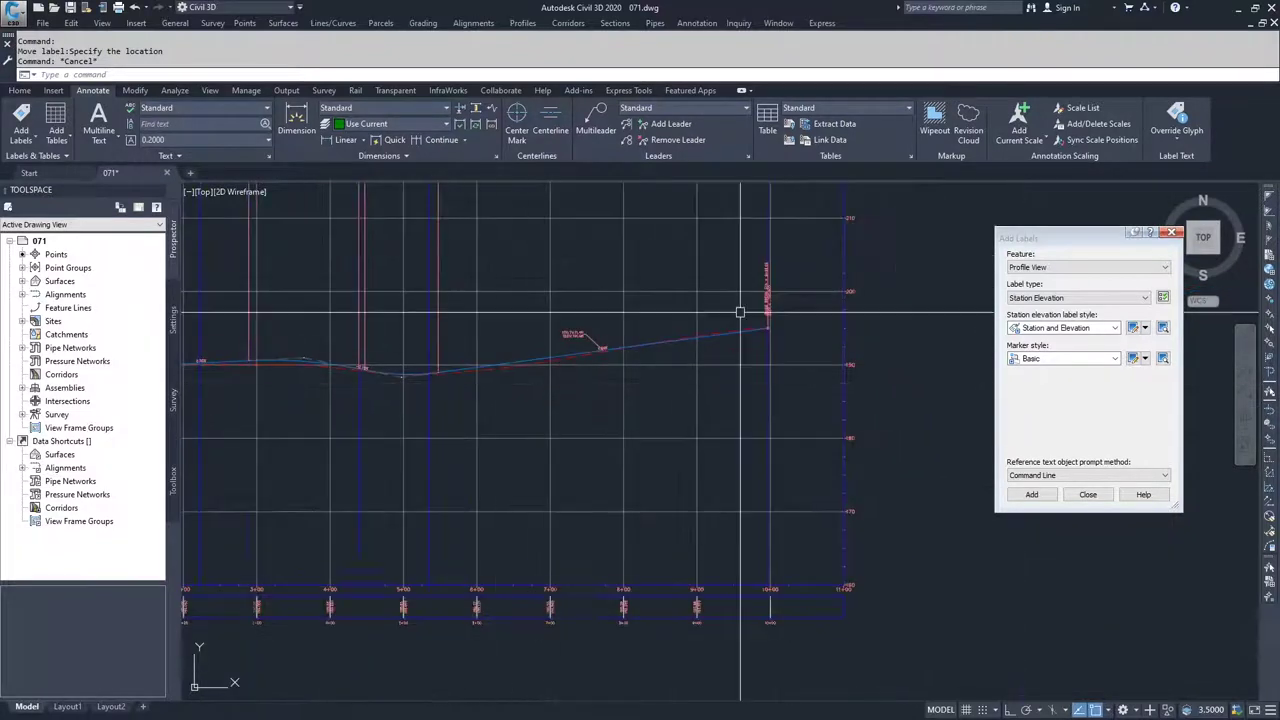
scroll(563, 332, "up", 5)
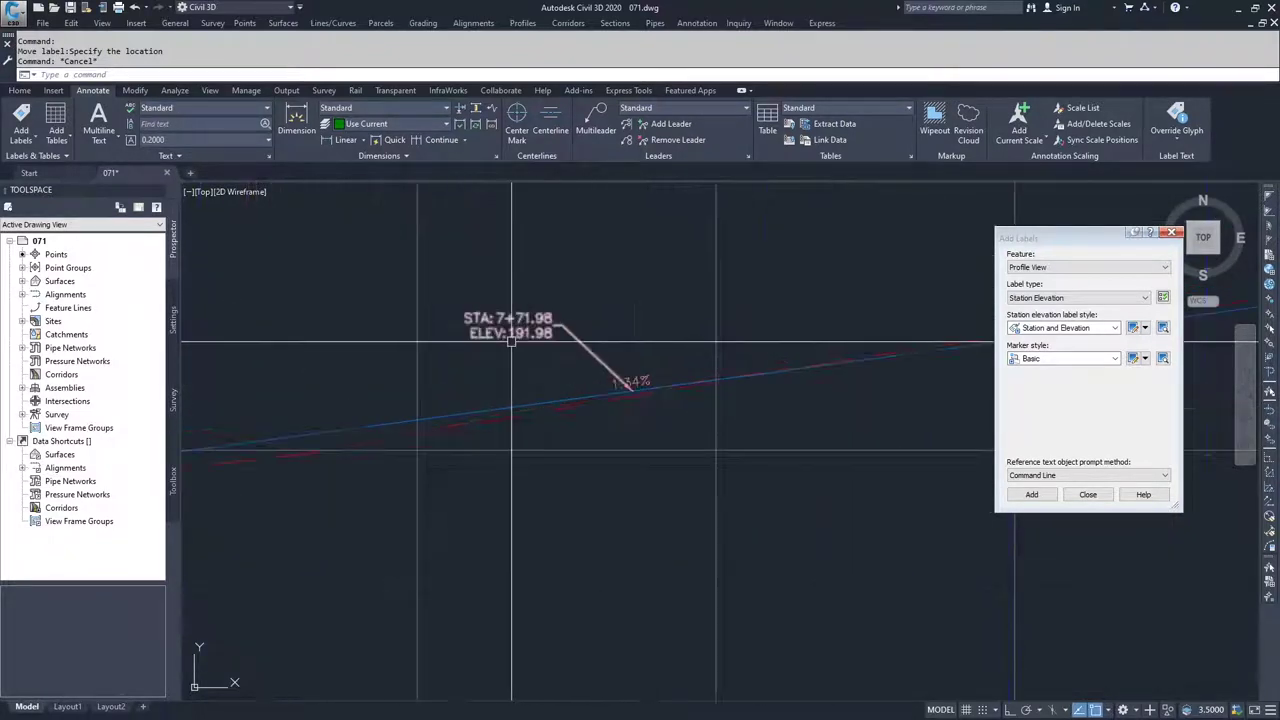
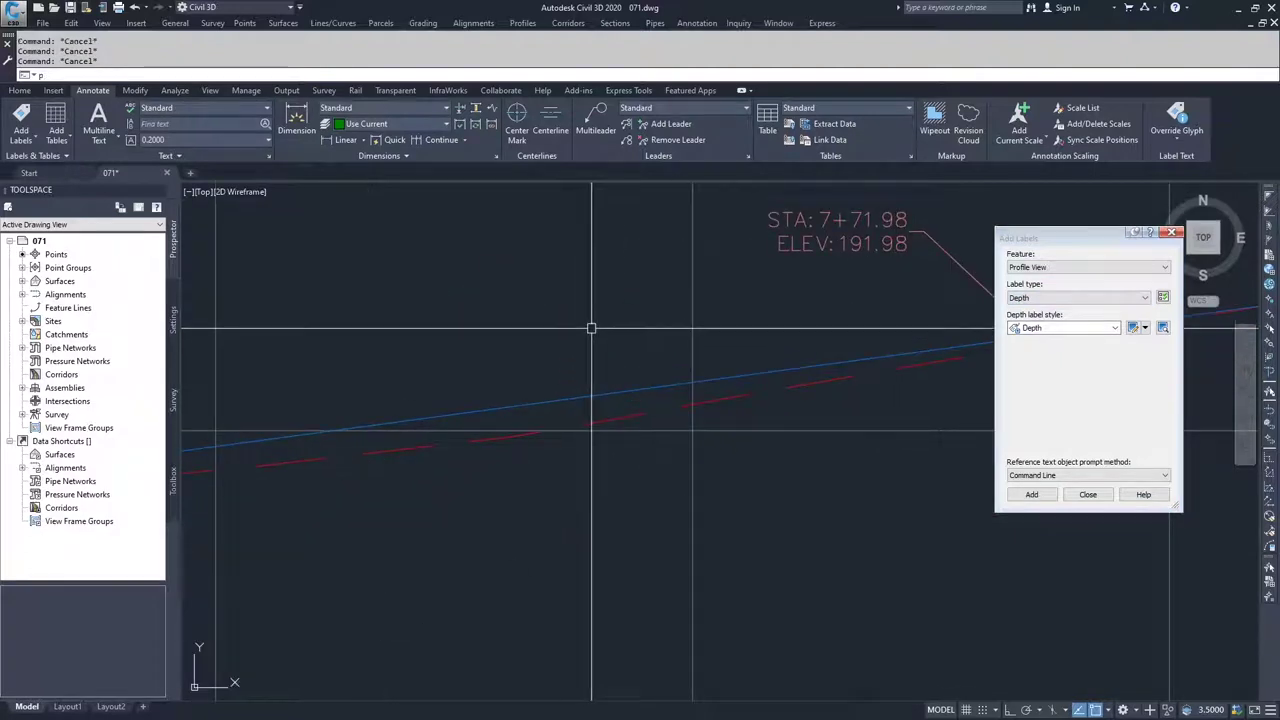
Draw a vertical polyline across both profiles before the station elevation label, with Ortho on, and trim it to the gap between them
type("pl")
key("Return")
left_click(579, 289)
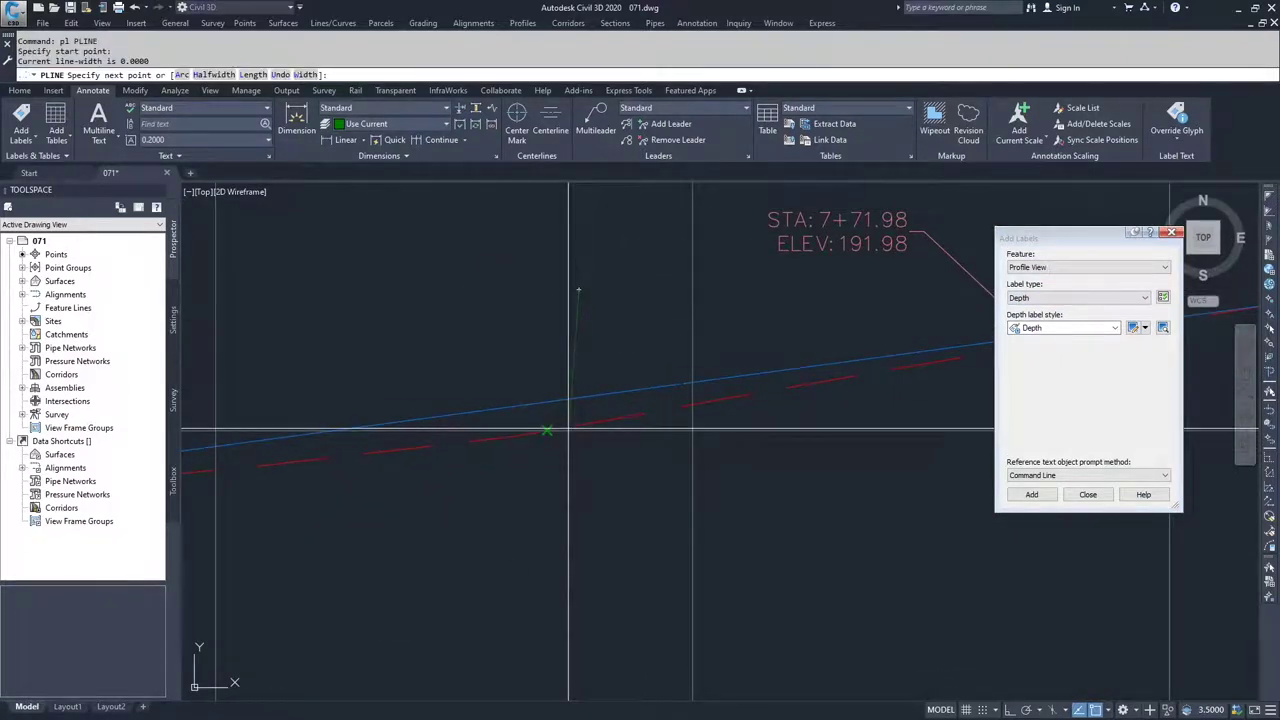
key("F8")
left_click(586, 496)
key("Return")
type("tr")
key("Return")
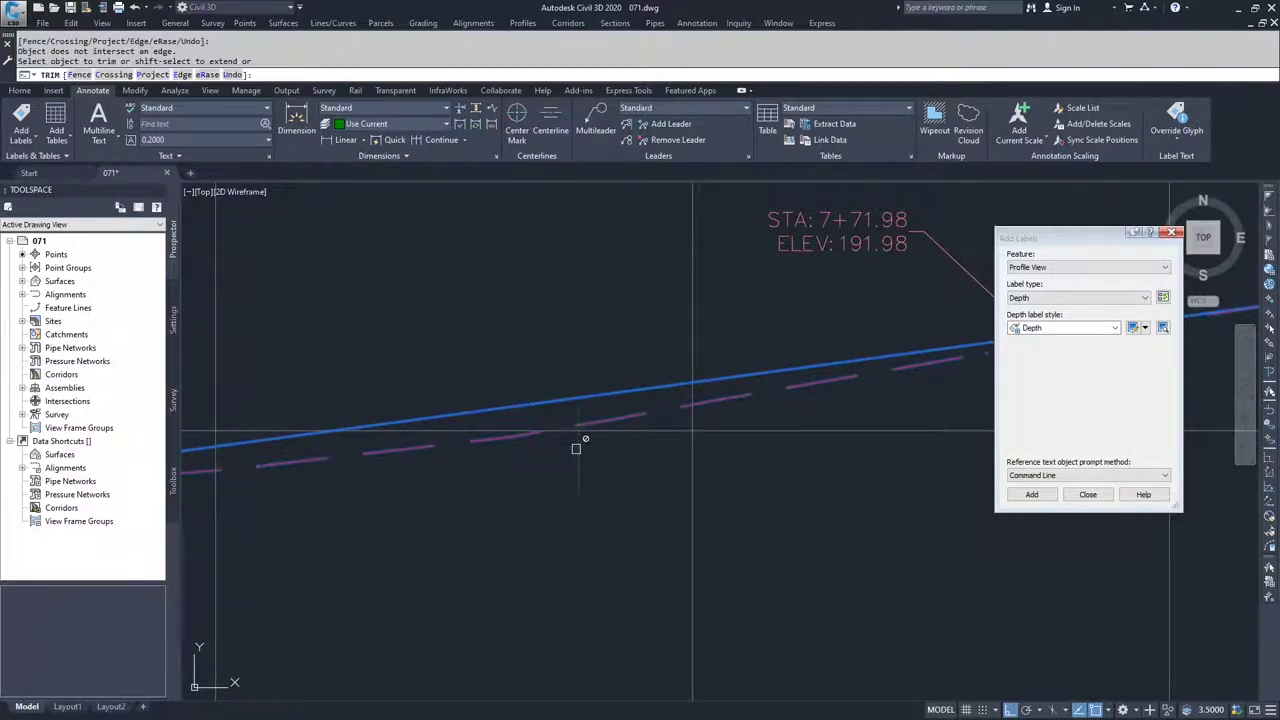
key("Return")
Add a Depth label in the profile view, from the vertical line's lower end on the dashed profile to its upper end
left_click(1040, 335)
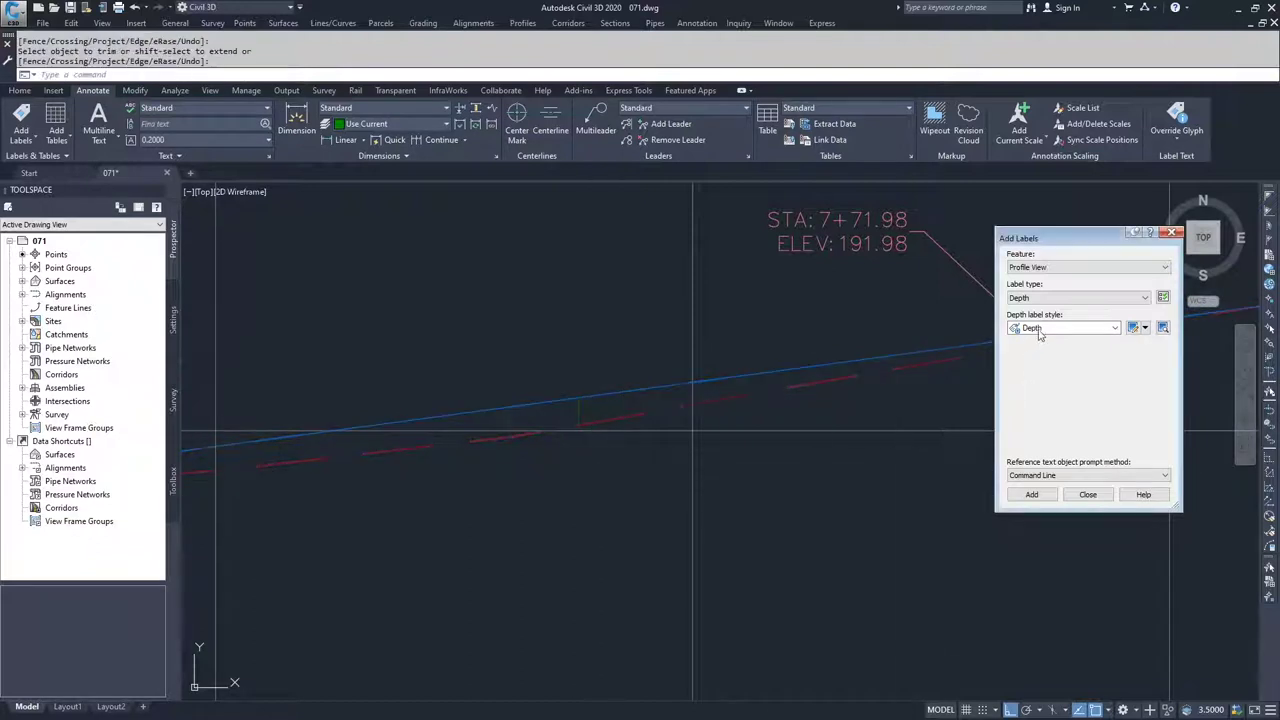
left_click(1033, 495)
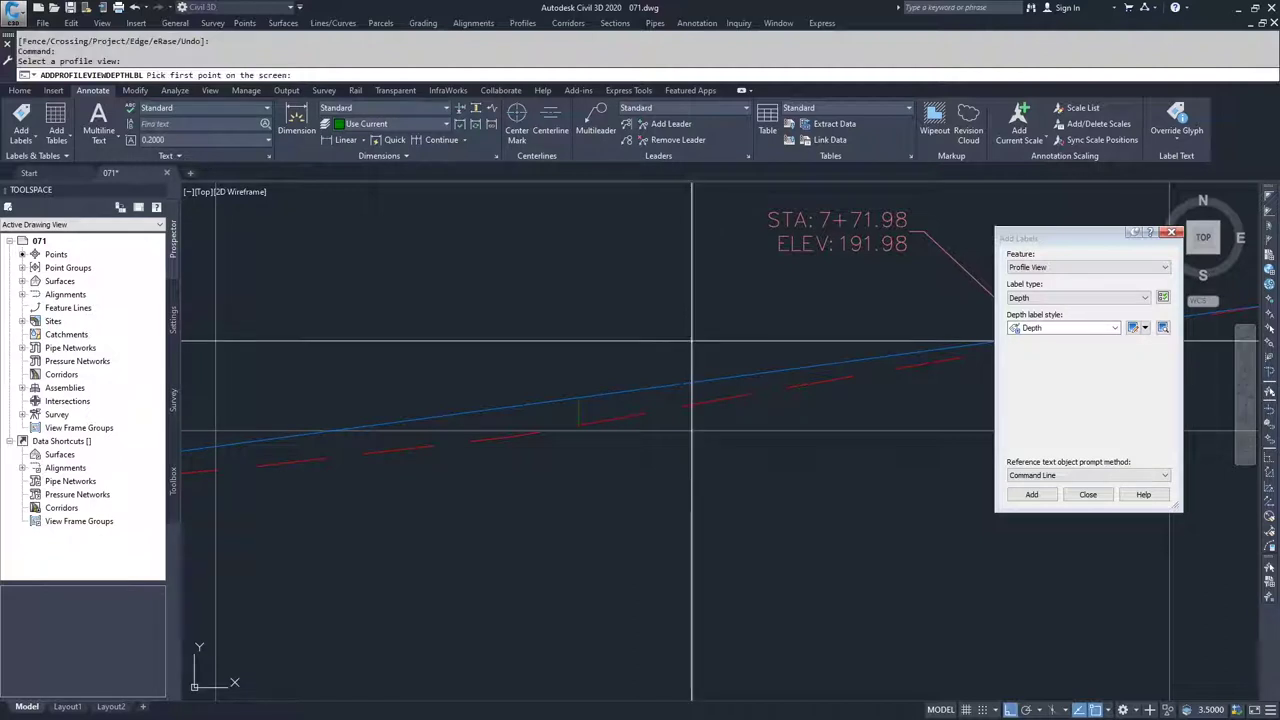
left_click(580, 422)
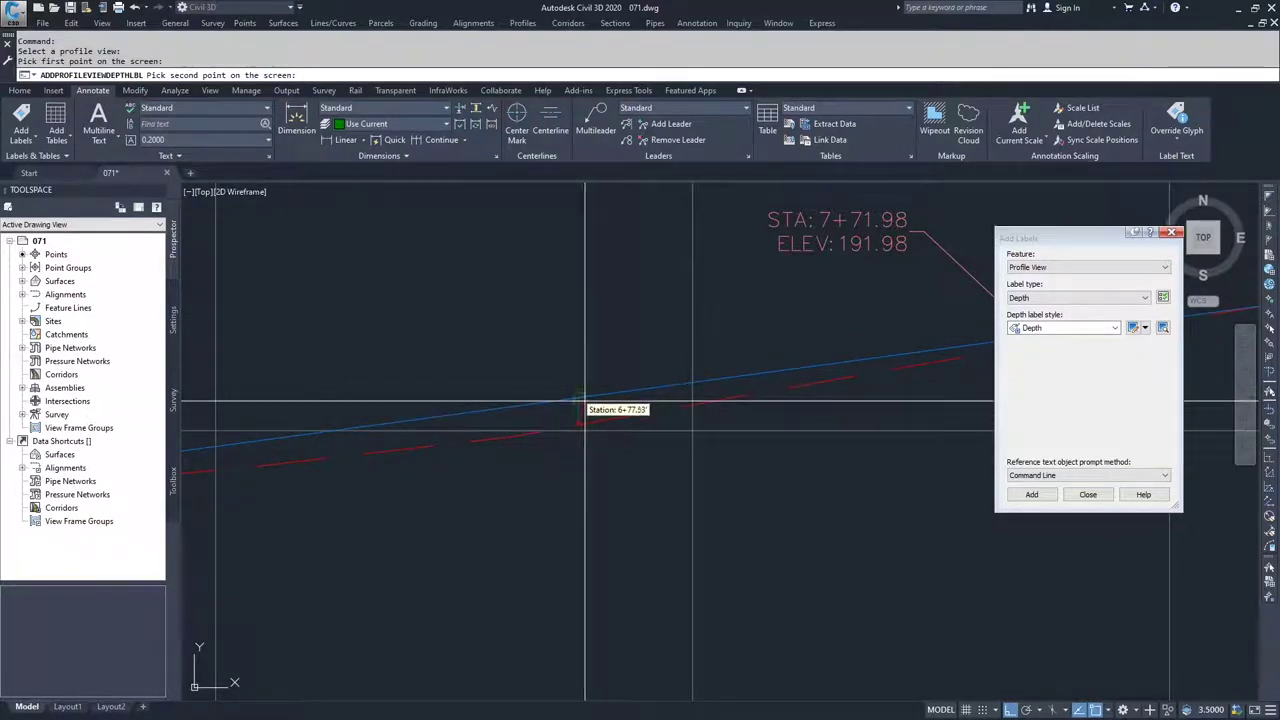
scroll(663, 340, "up", 3)
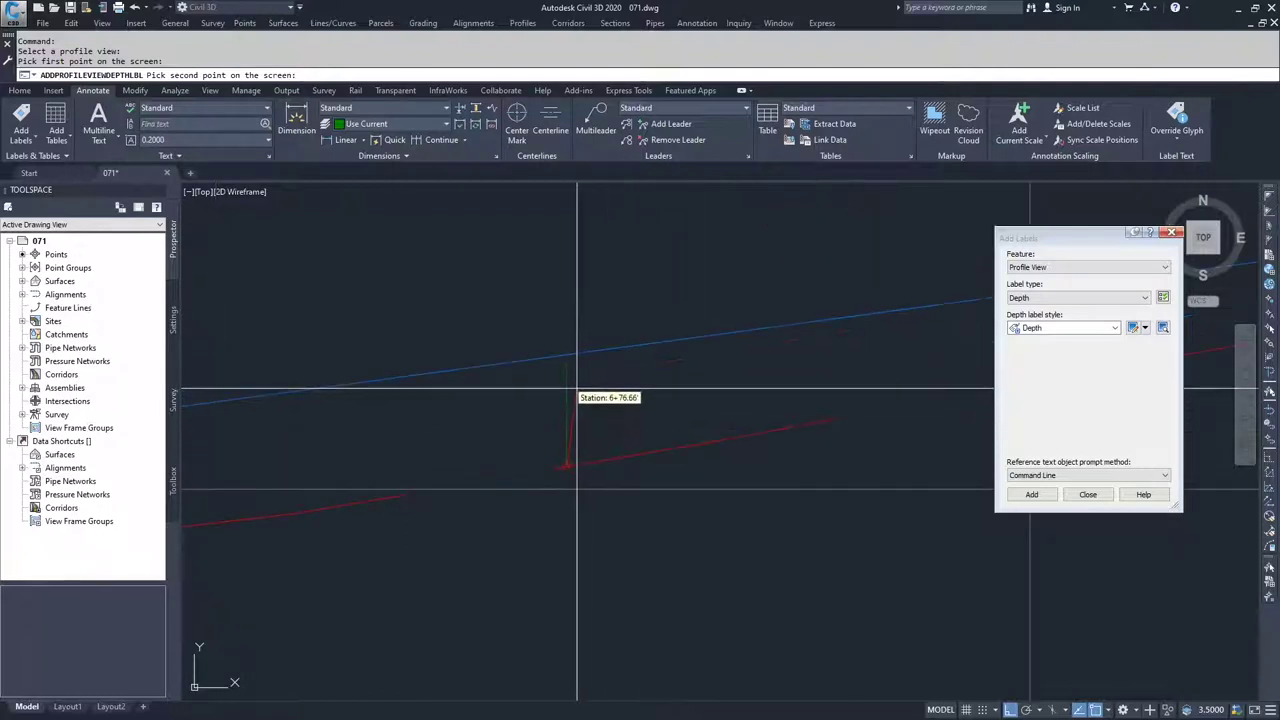
left_click(573, 381)
scroll(655, 388, "down", 1)
key("Escape")
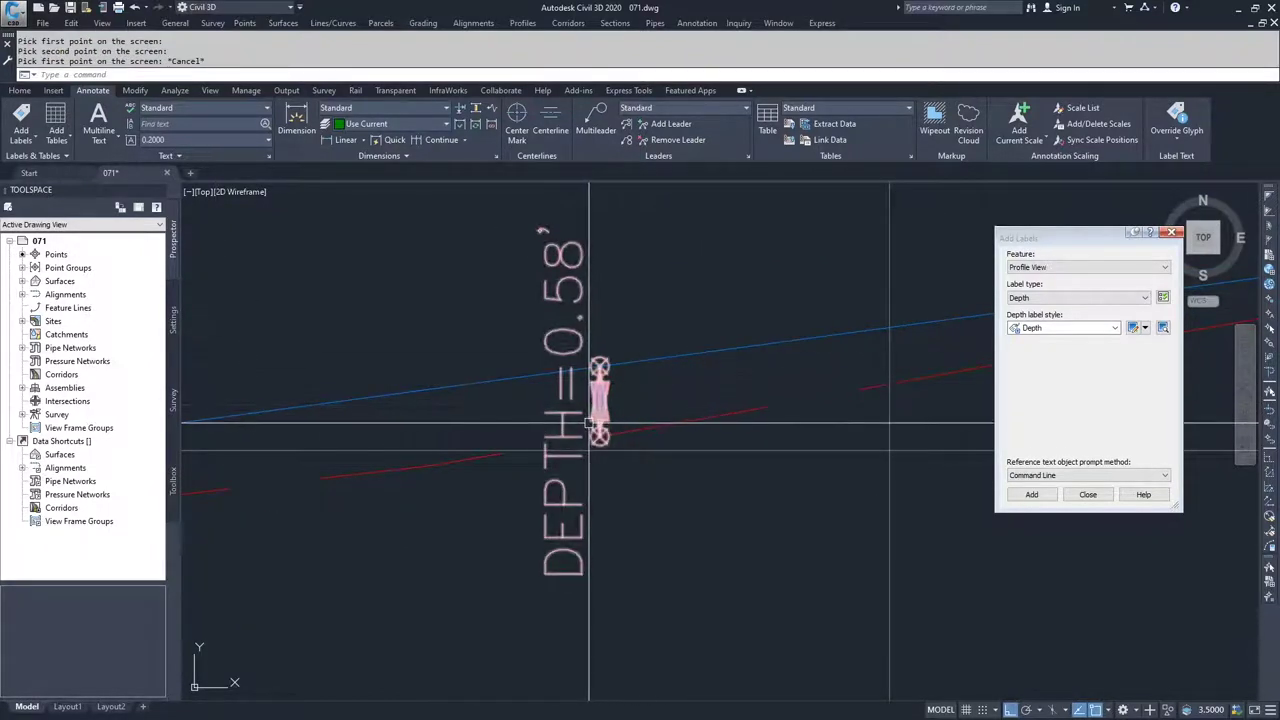
Stretch the depth label's upper end to several trial positions, and return it to the vertical line's upper end
left_click(600, 369)
left_click(600, 369)
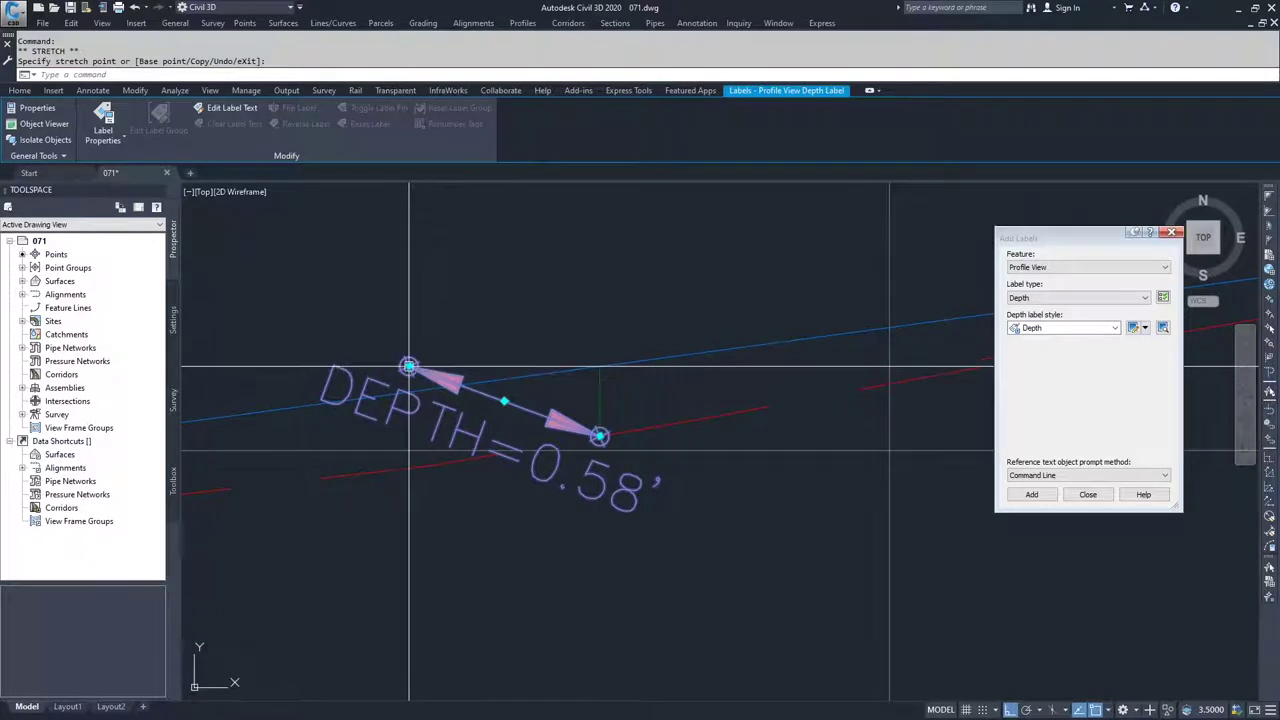
left_click(409, 270)
left_click(409, 270)
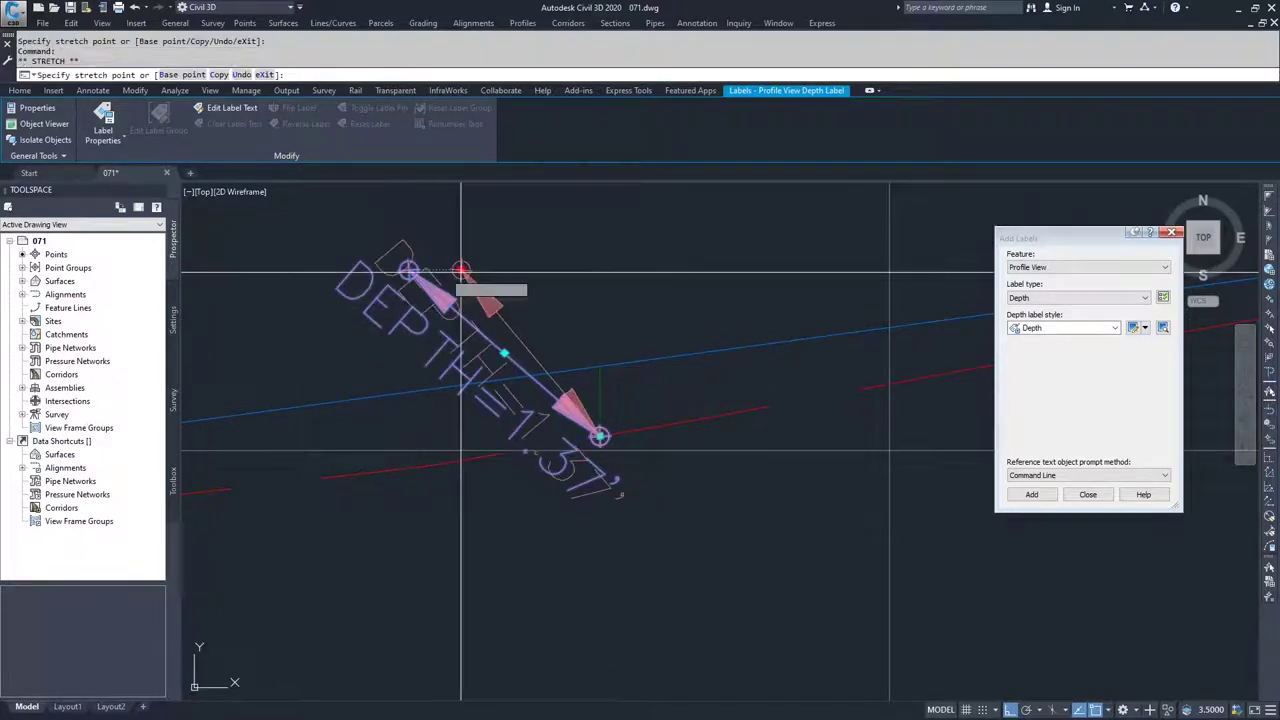
left_click(653, 270)
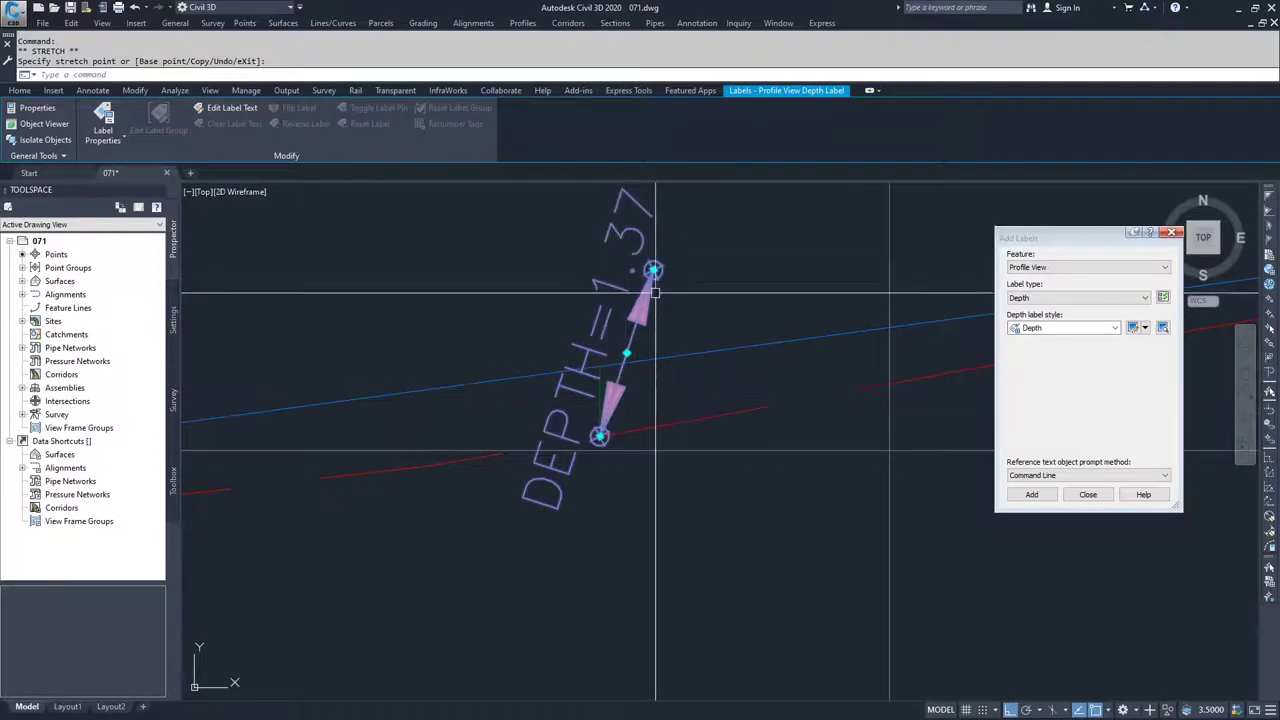
left_click(653, 270)
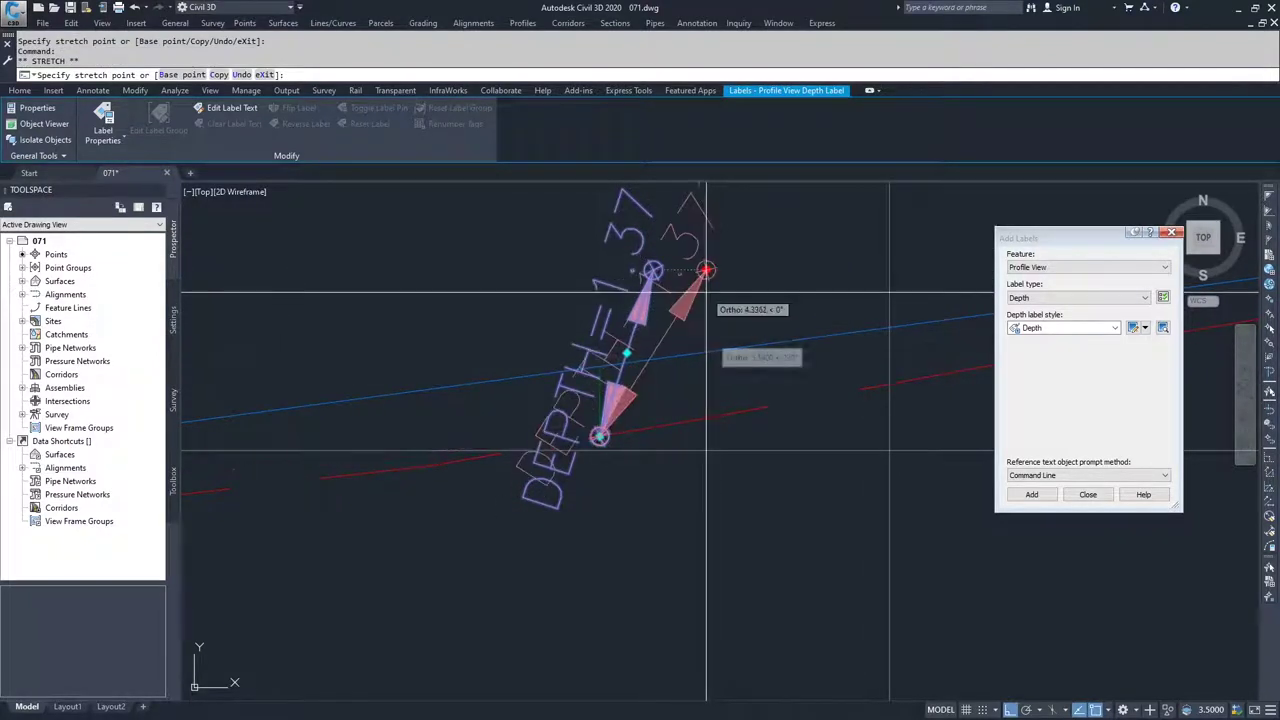
left_click(310, 270)
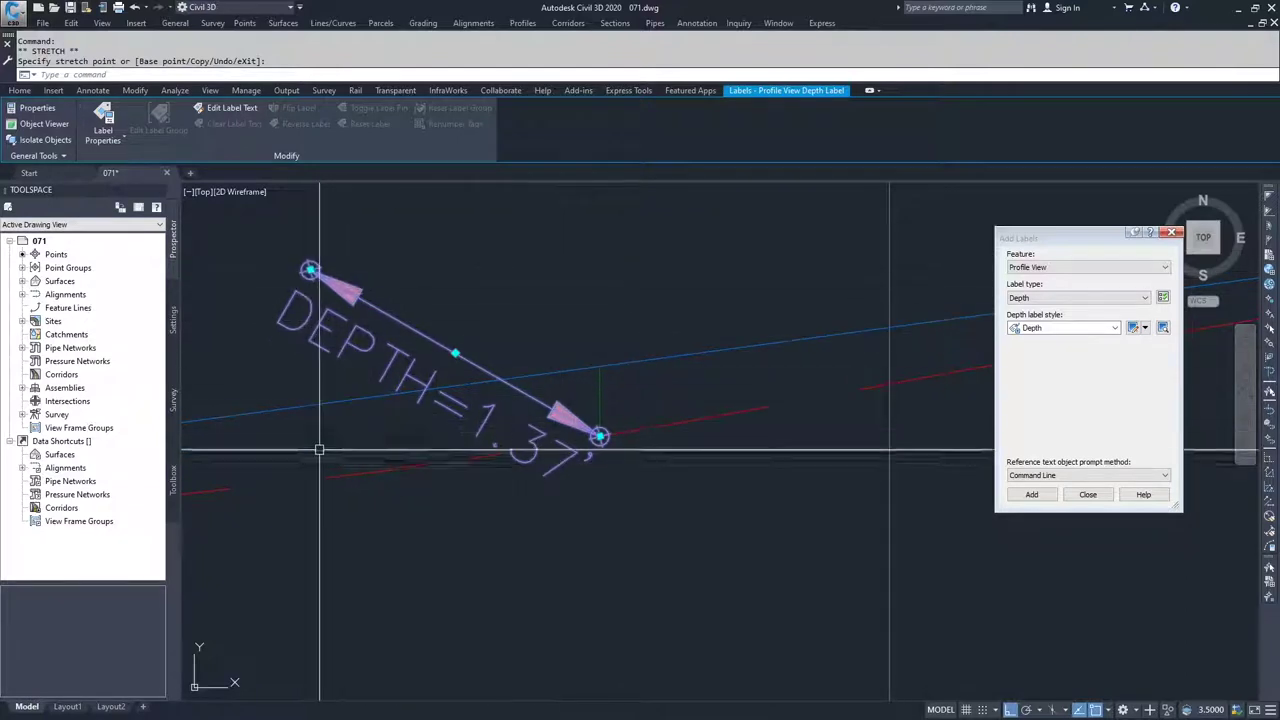
left_click(310, 270)
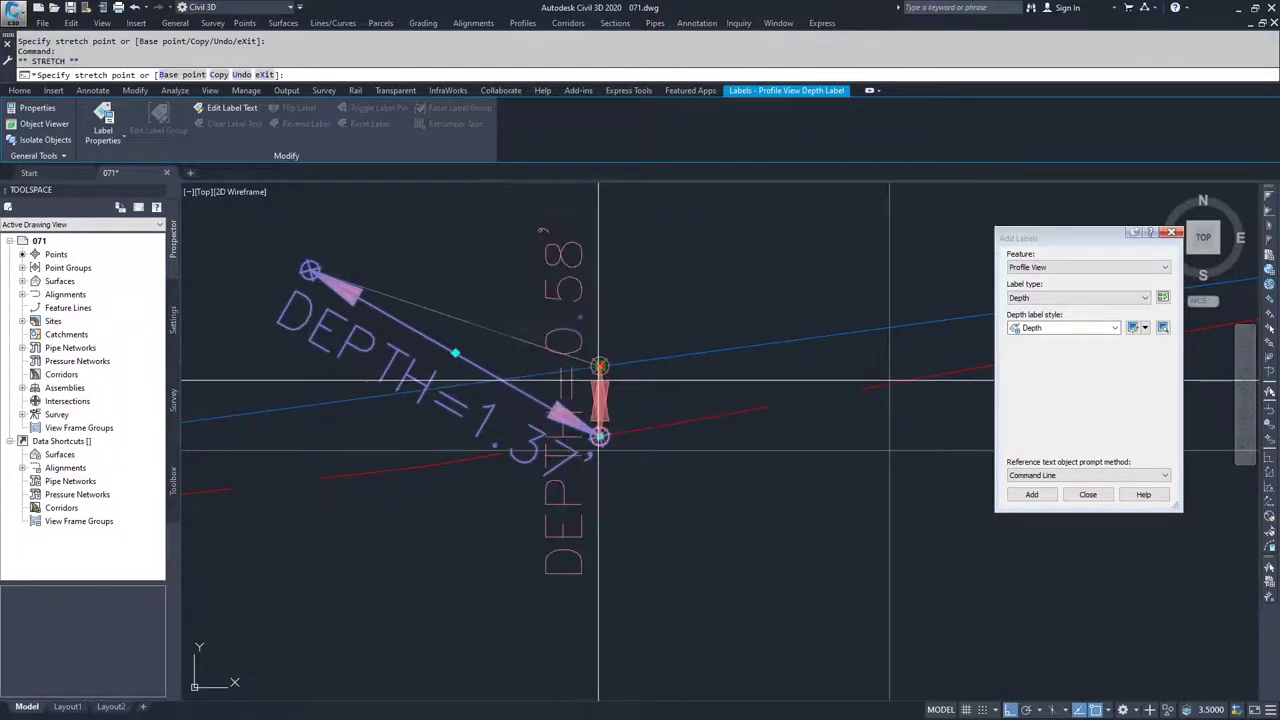
key("Escape")
key("Escape")
Examine the depth label's end markers between the two profiles and review the label type setting
scroll(602, 385, "up", 3)
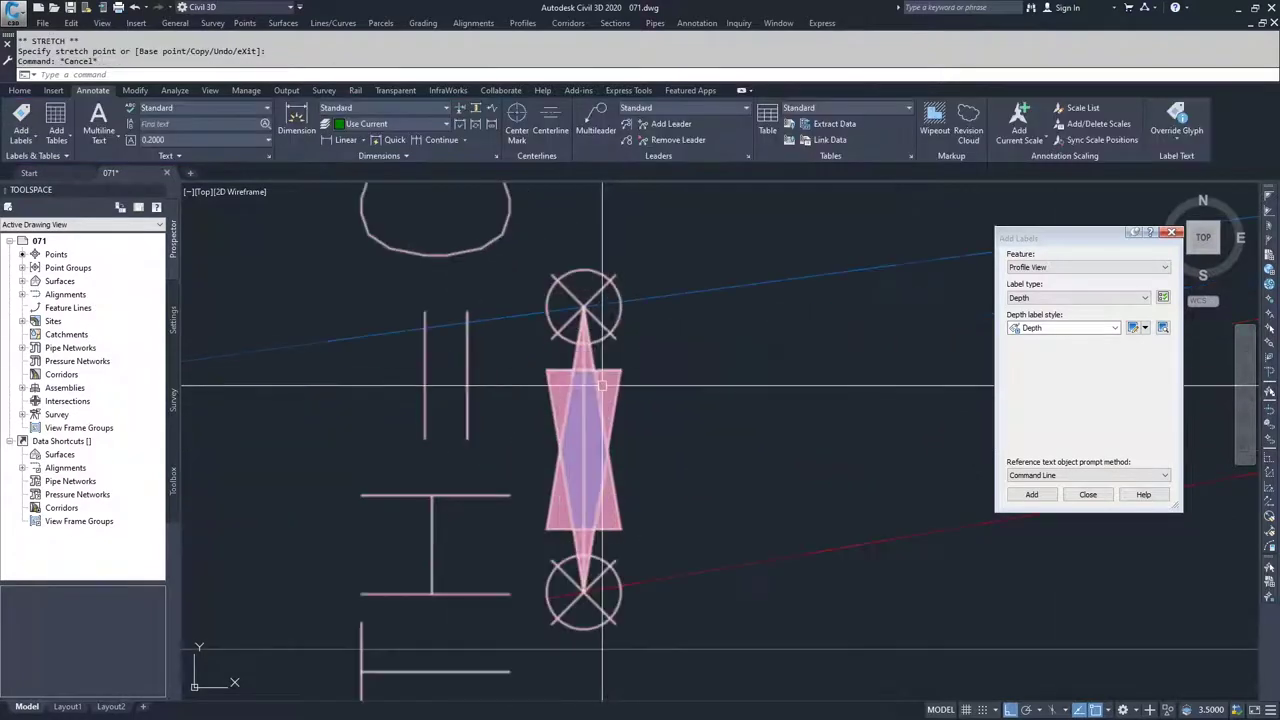
scroll(602, 385, "down", 5)
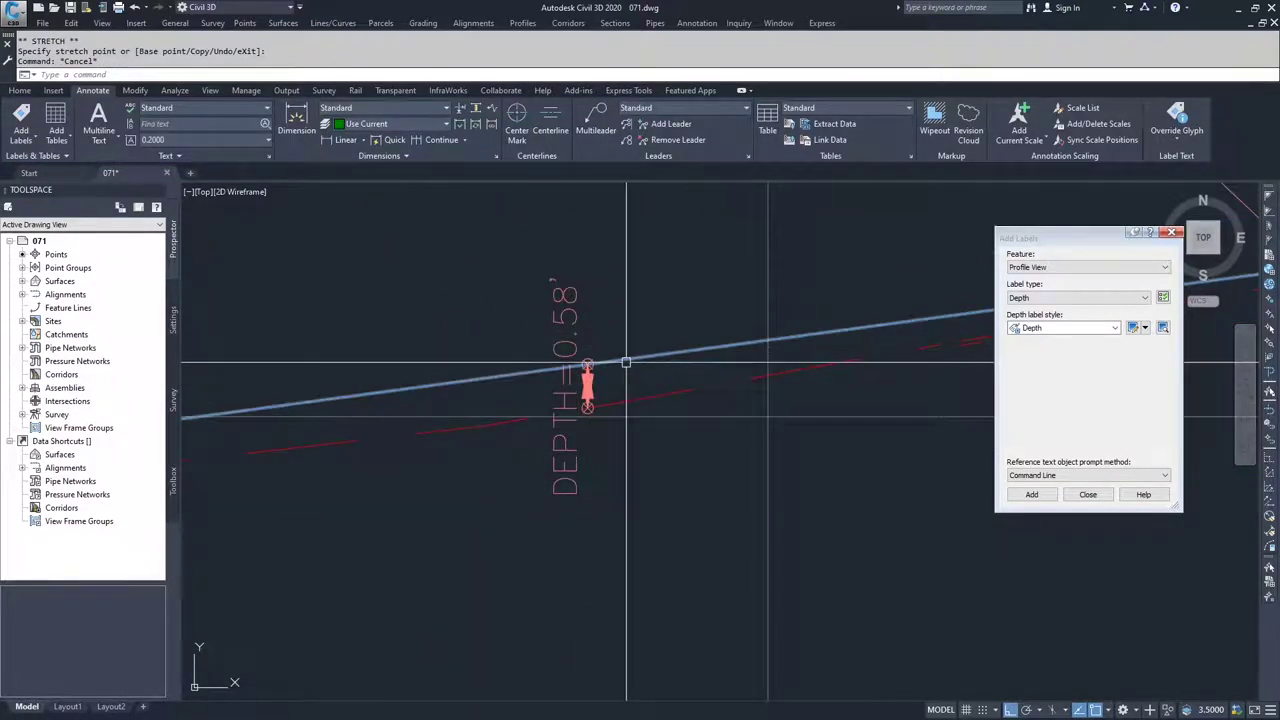
left_click(626, 362)
key("Escape")
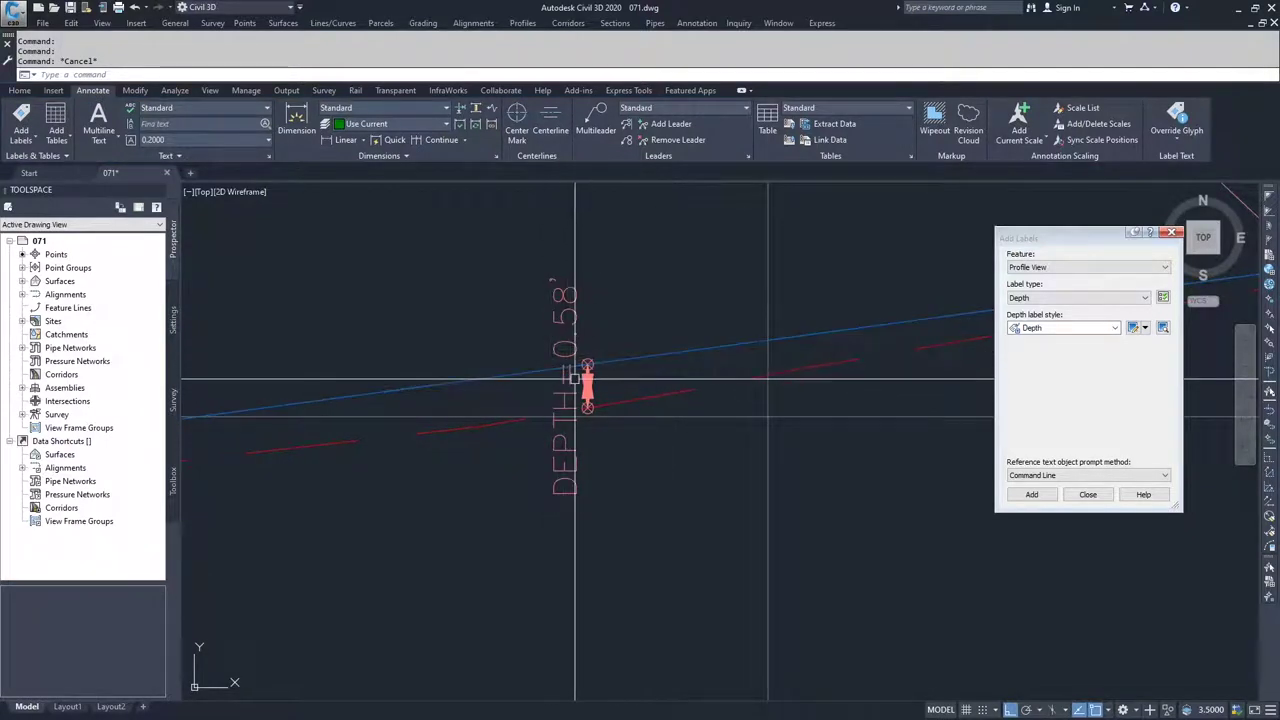
left_click(1122, 298)
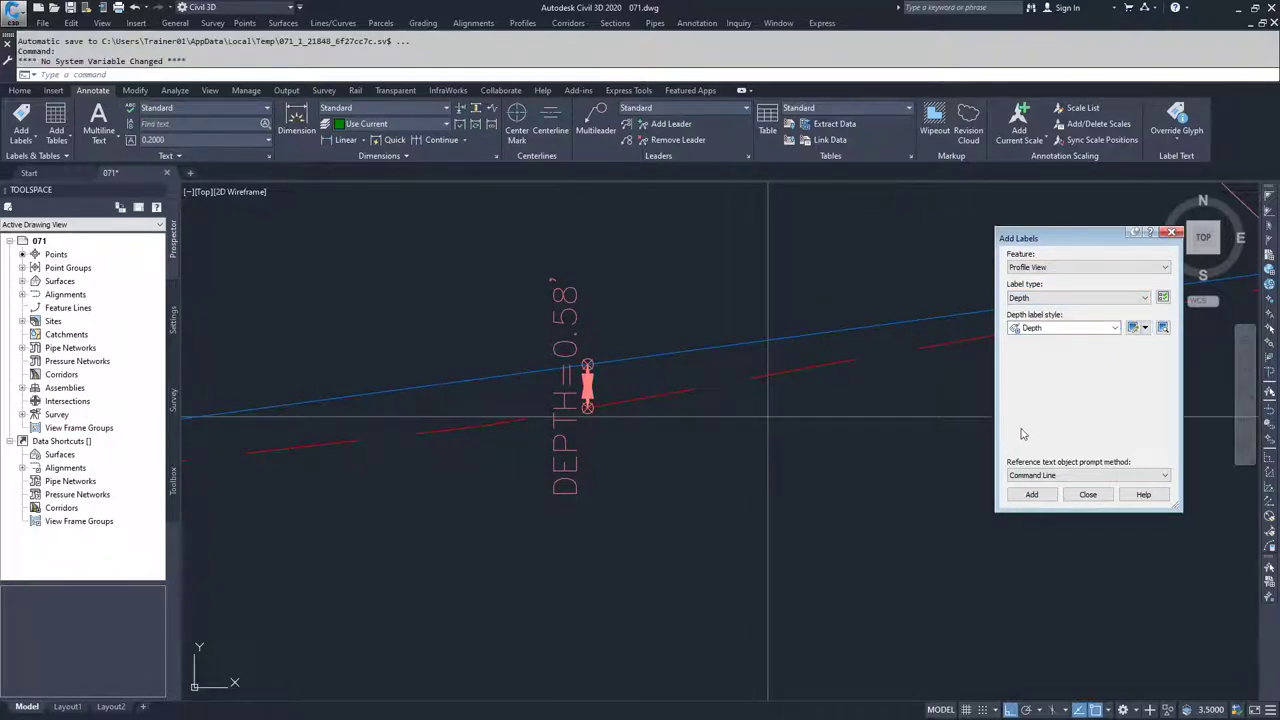
key("Escape")
key("Escape")
scroll(898, 393, "down", 7)
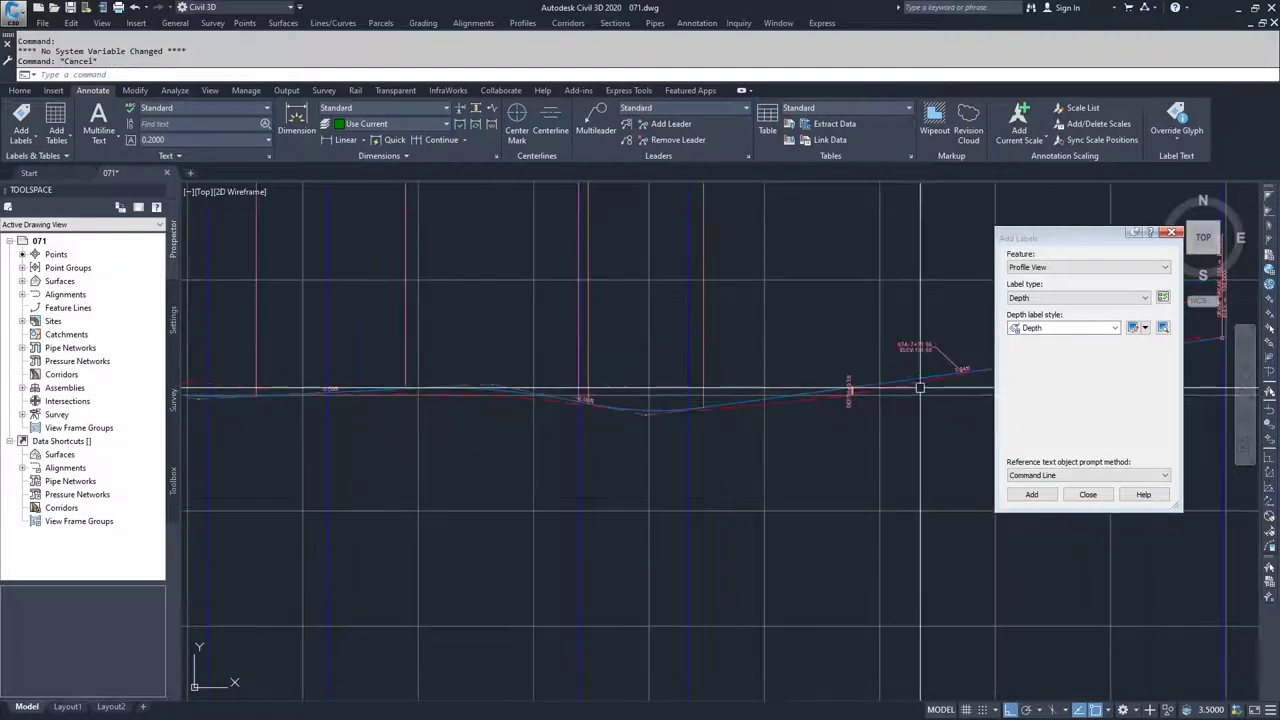
Stretch the design profile's intersection point at the sag curve straight up by about 142 units
scroll(786, 395, "up", 4)
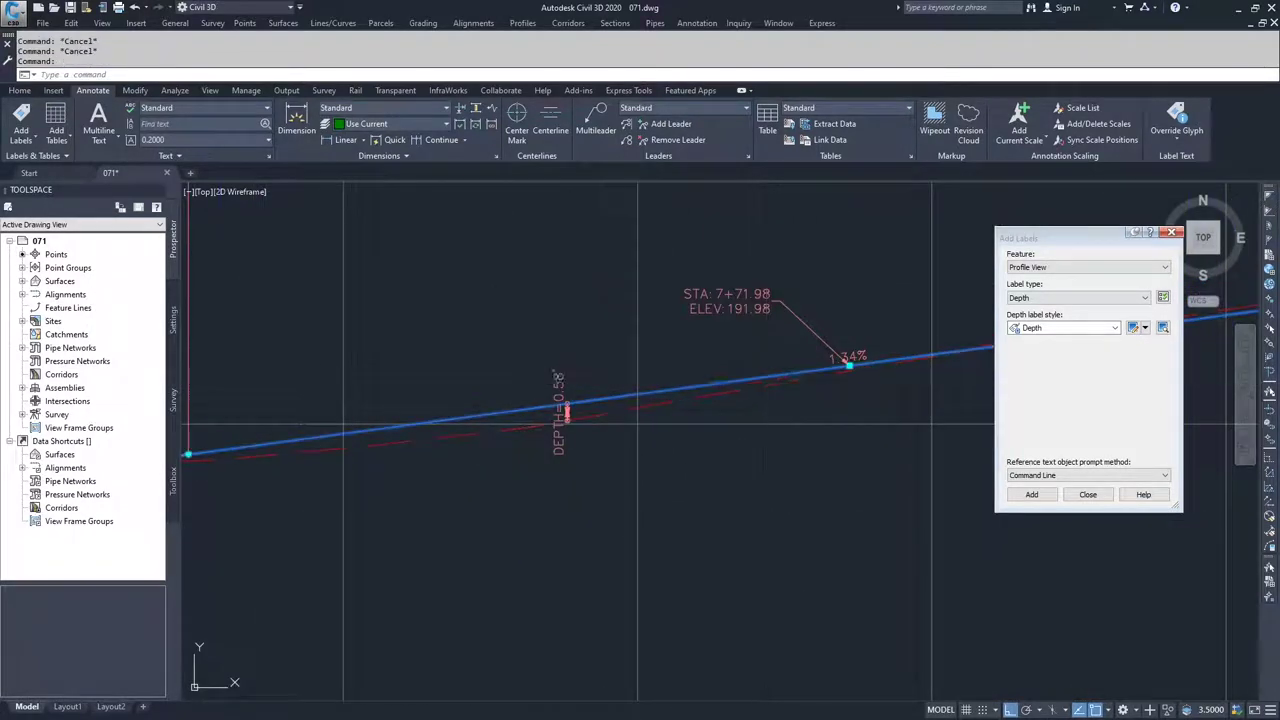
left_click(766, 375)
scroll(766, 375, "down", 4)
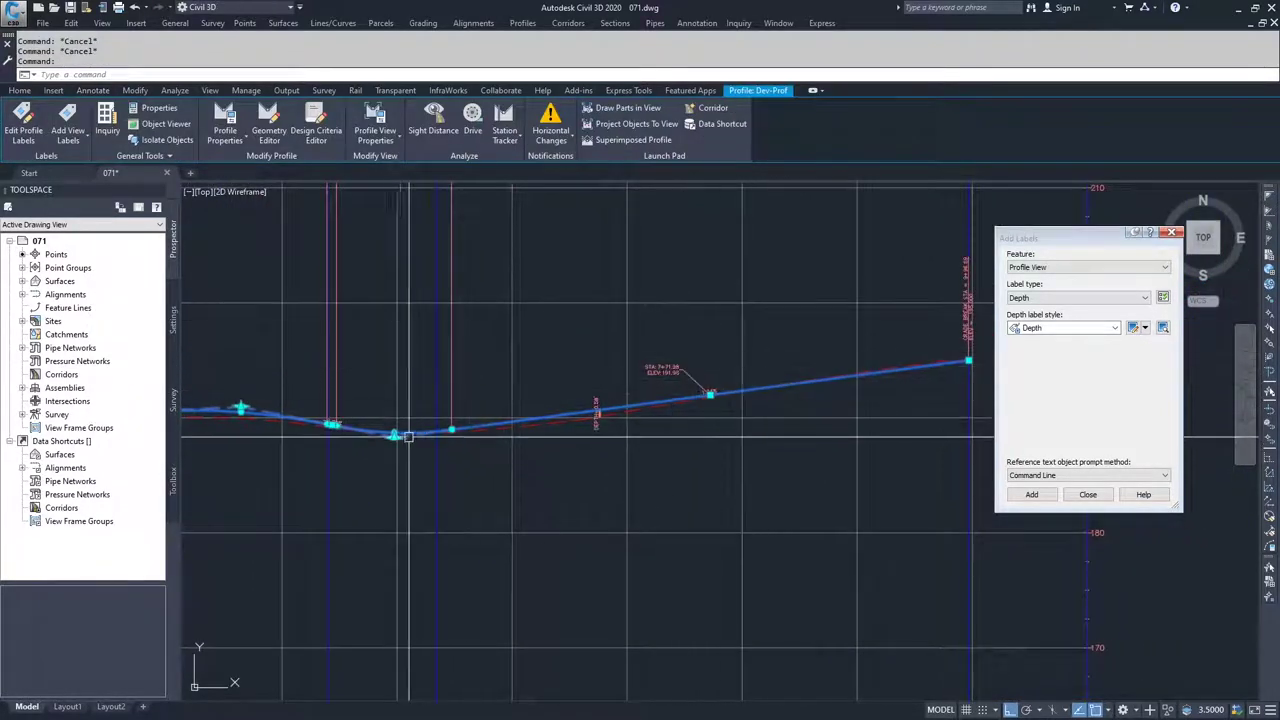
scroll(400, 434, "up", 3)
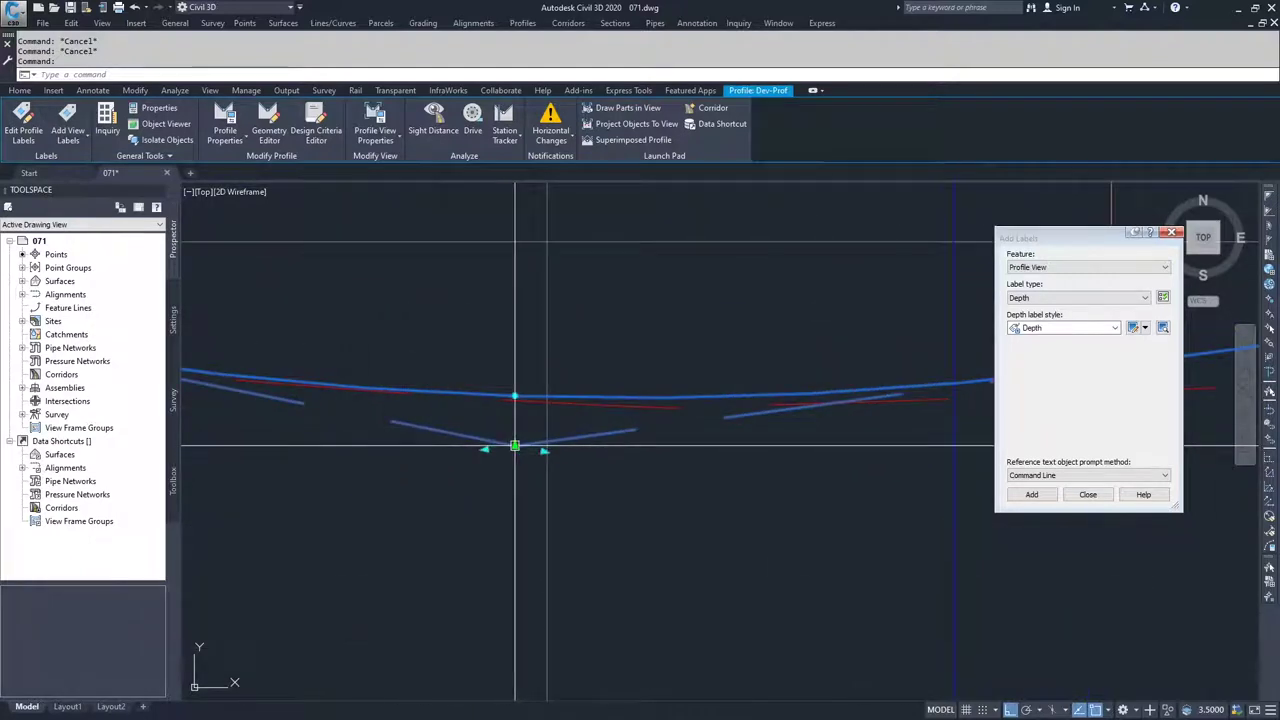
left_click(515, 445)
scroll(515, 445, "down", 3)
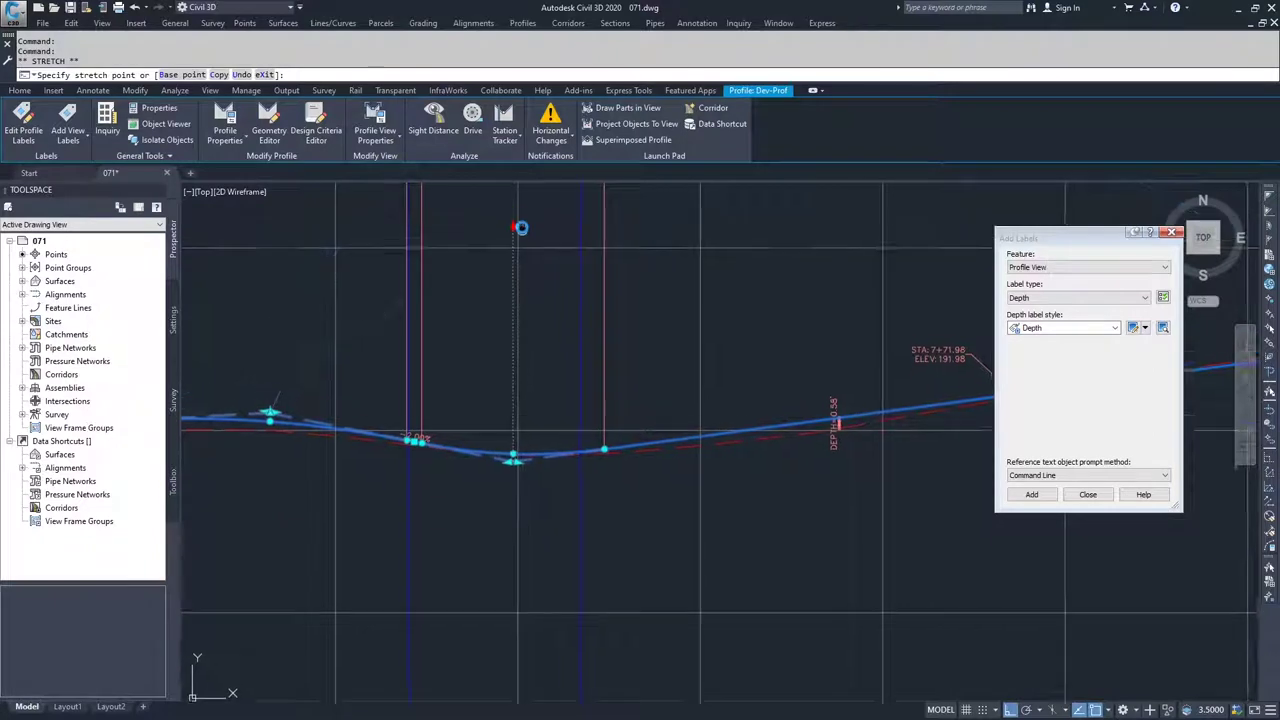
middle_click_drag(520, 205, 498, 318)
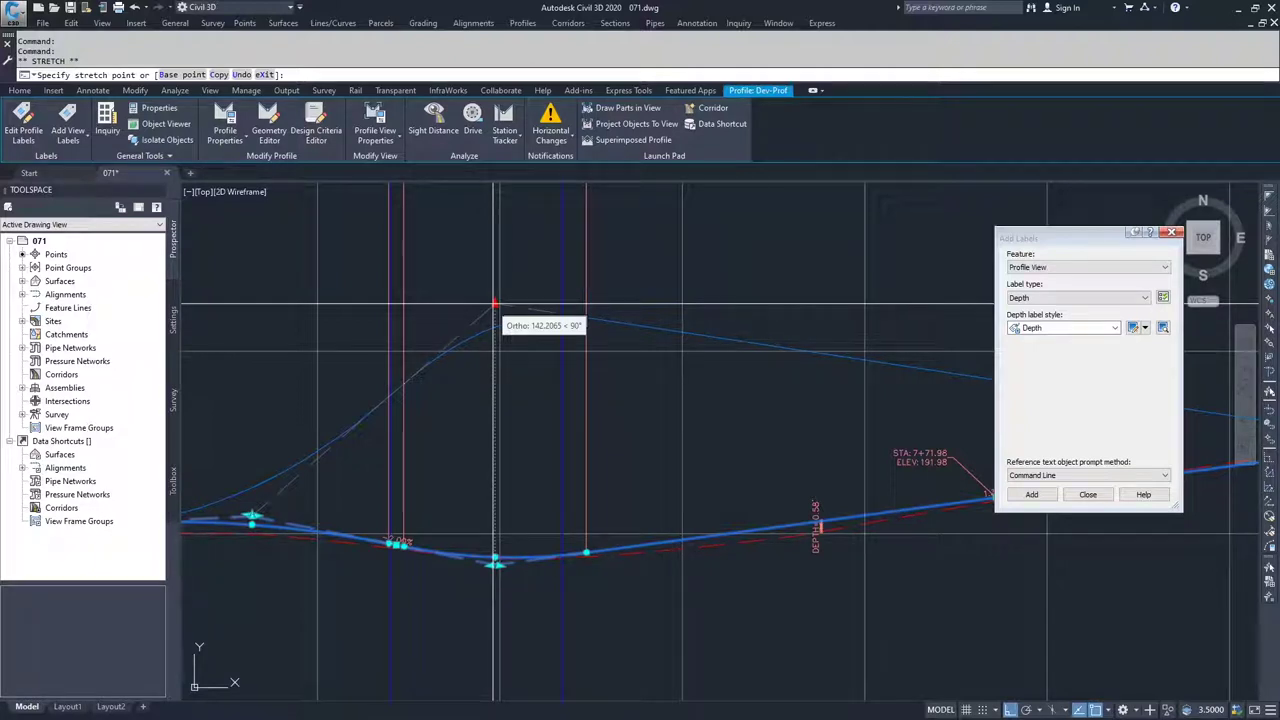
left_click(498, 350)
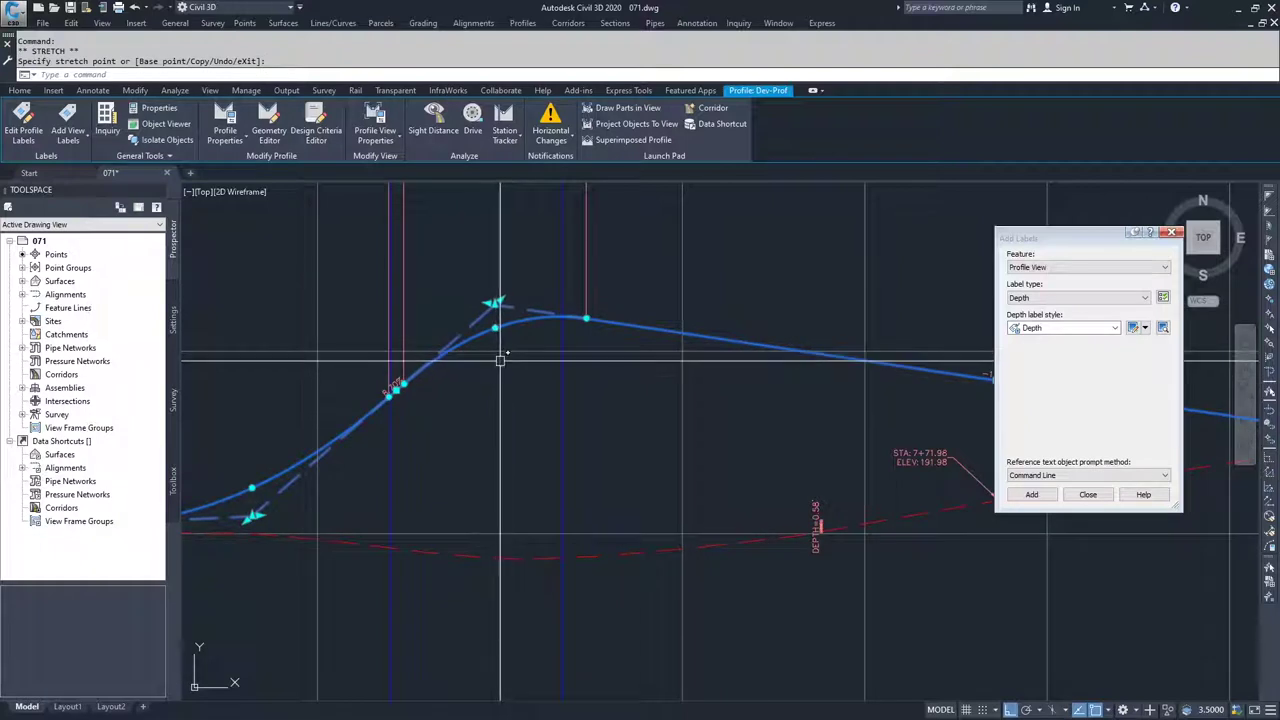
Check the station elevation and depth labels against the raised design profile, and undo the profile grip edit
key("Escape")
middle_click_drag(769, 426, 543, 394)
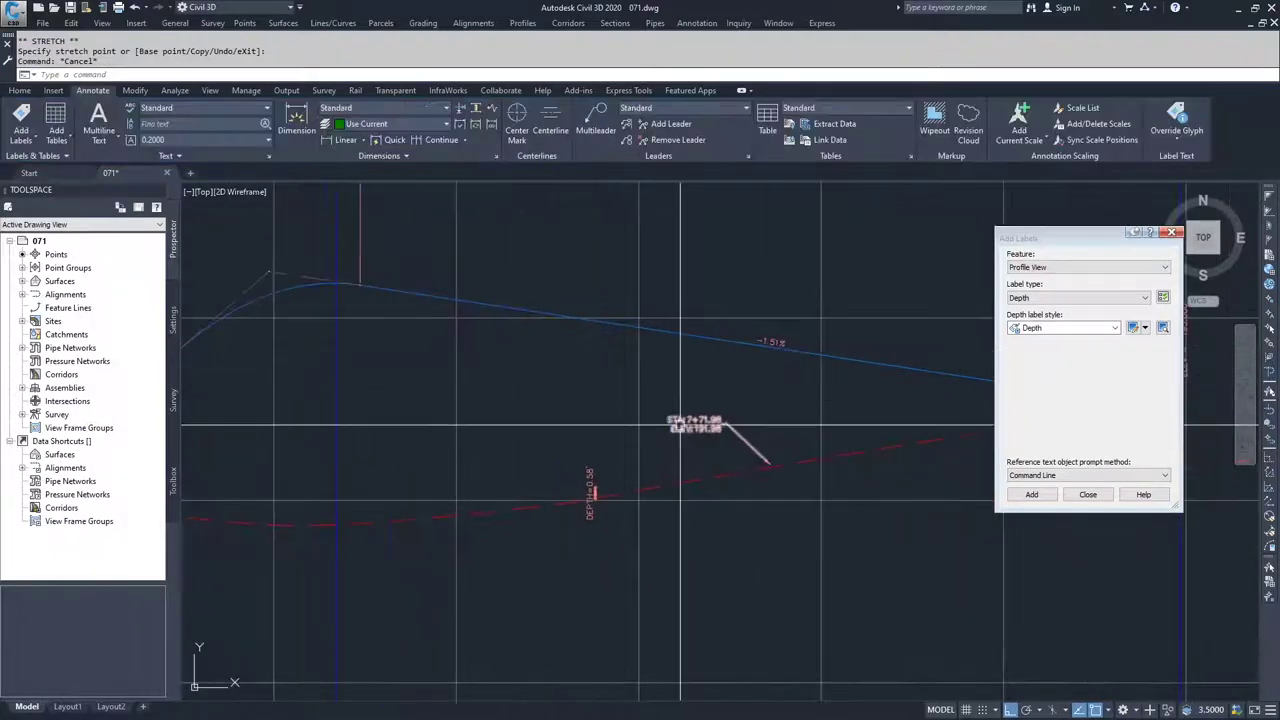
left_click(735, 440)
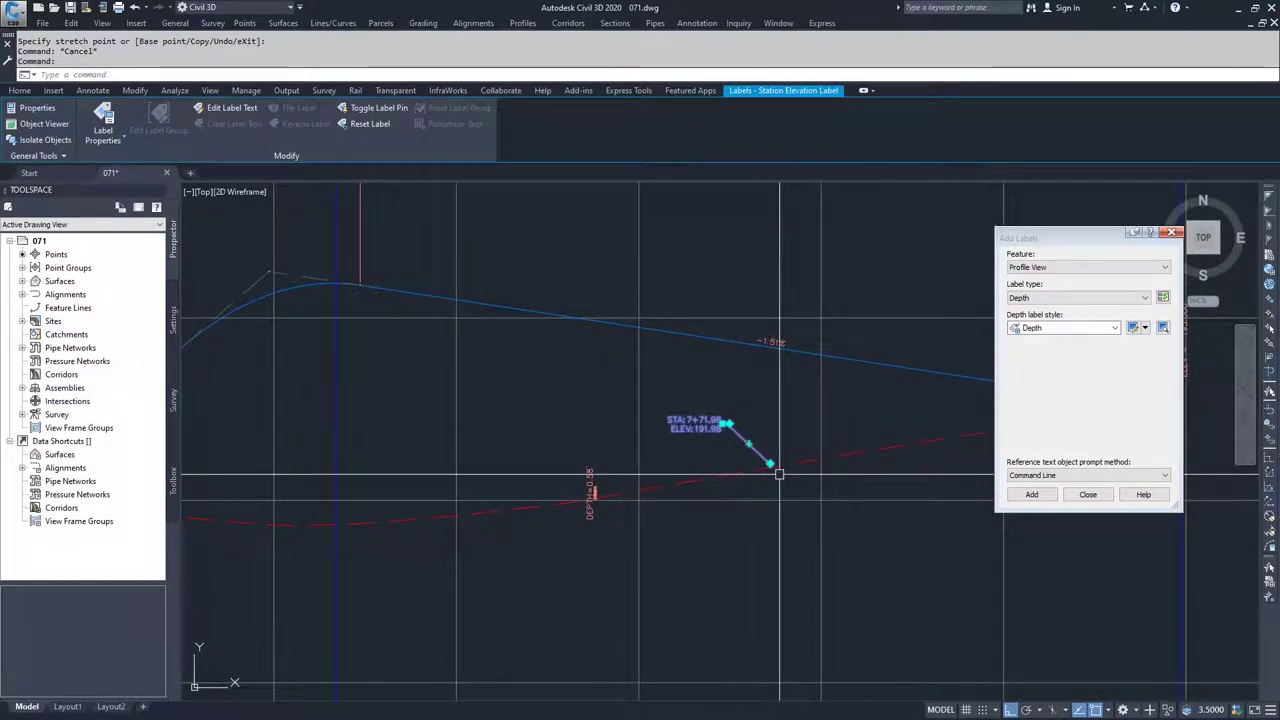
left_click(591, 487)
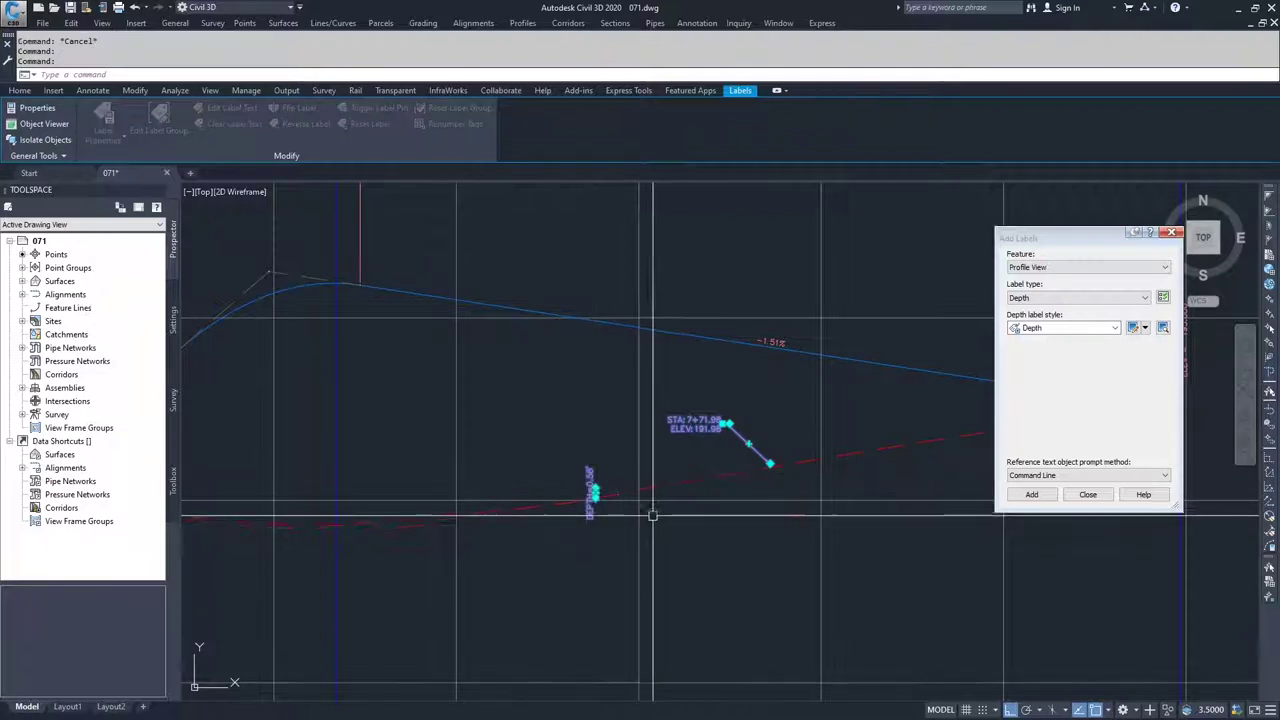
key("Escape")
key("ctrl+z")
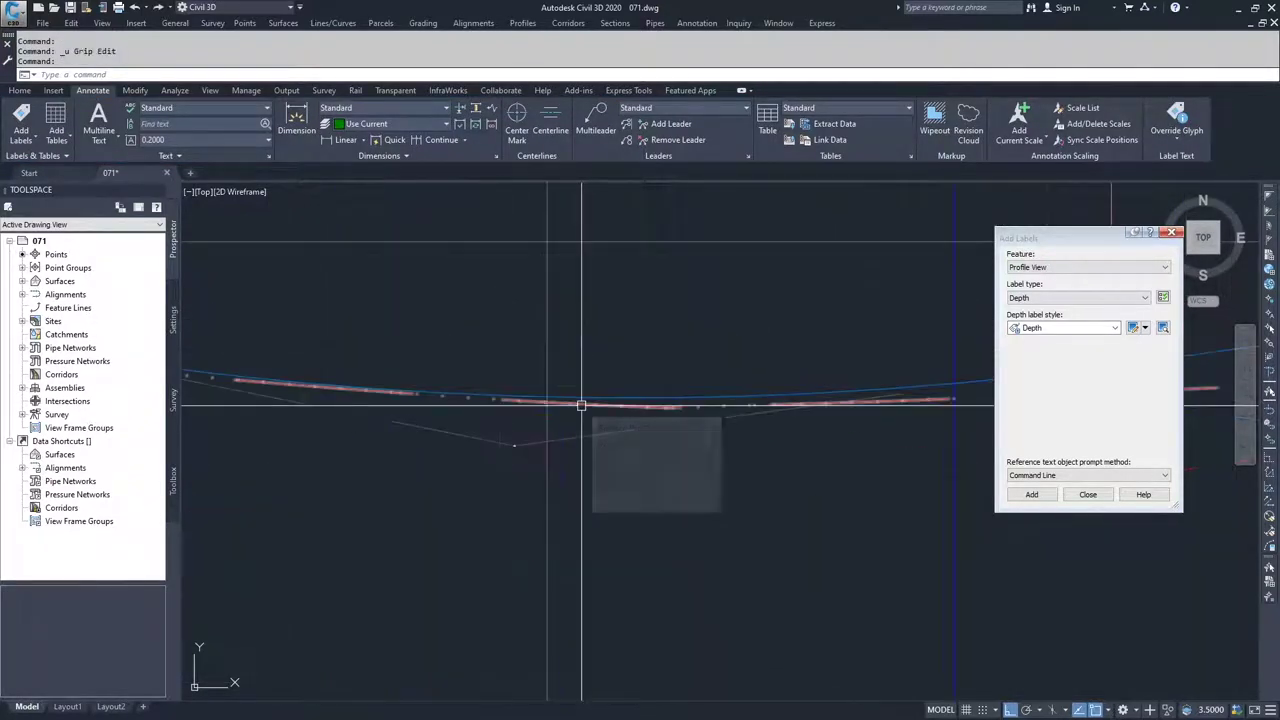
key("Escape")
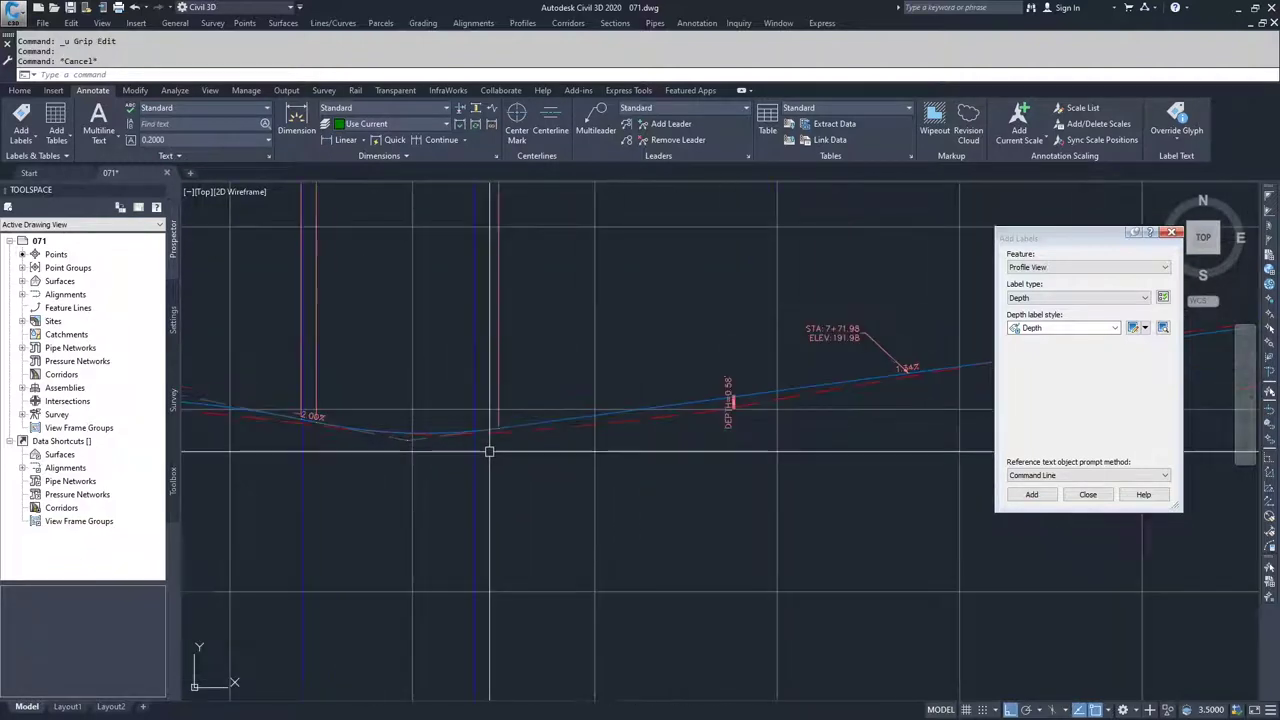
Erase the depth label together with the vertical polyline between the two profiles
left_click(686, 357)
left_click(737, 429)
key("Escape")
left_click(686, 323)
left_click(757, 450)
type("e ERASE 2 found")
key("Return")
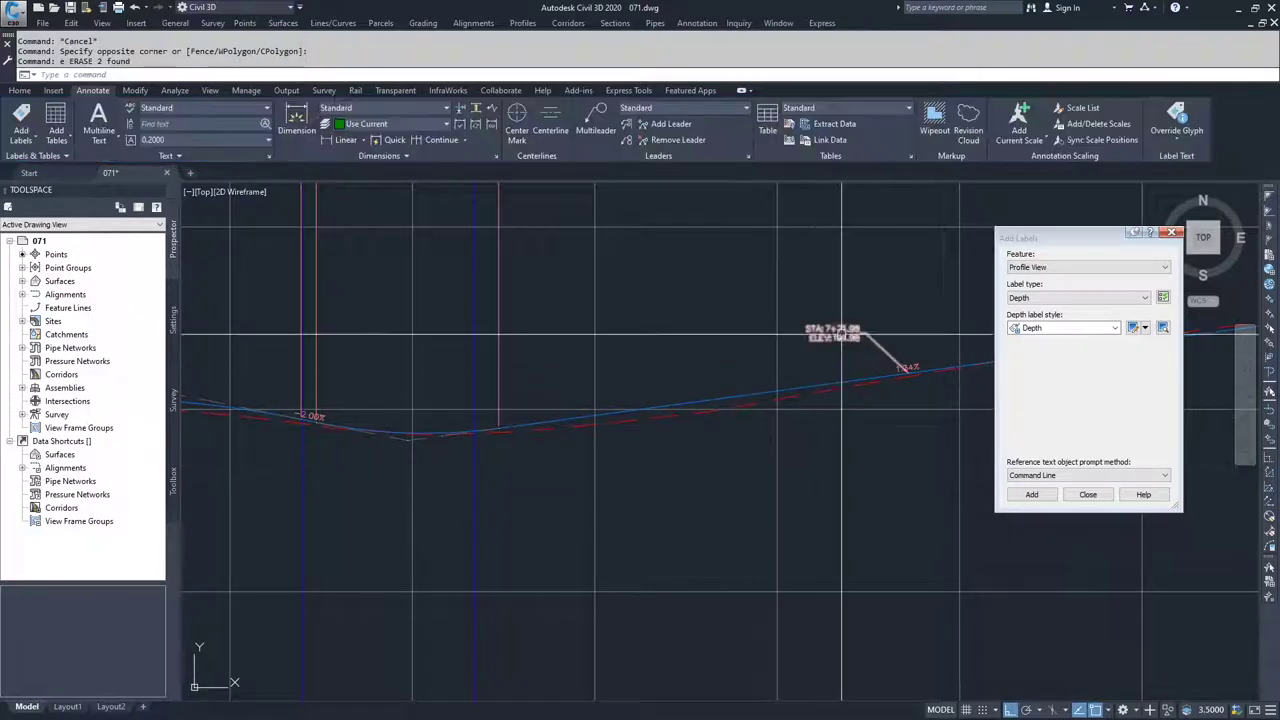
Erase the station elevation label at the design tangent's midpoint and close the Add Labels window
left_click(833, 333)
type("E")
key("Return")
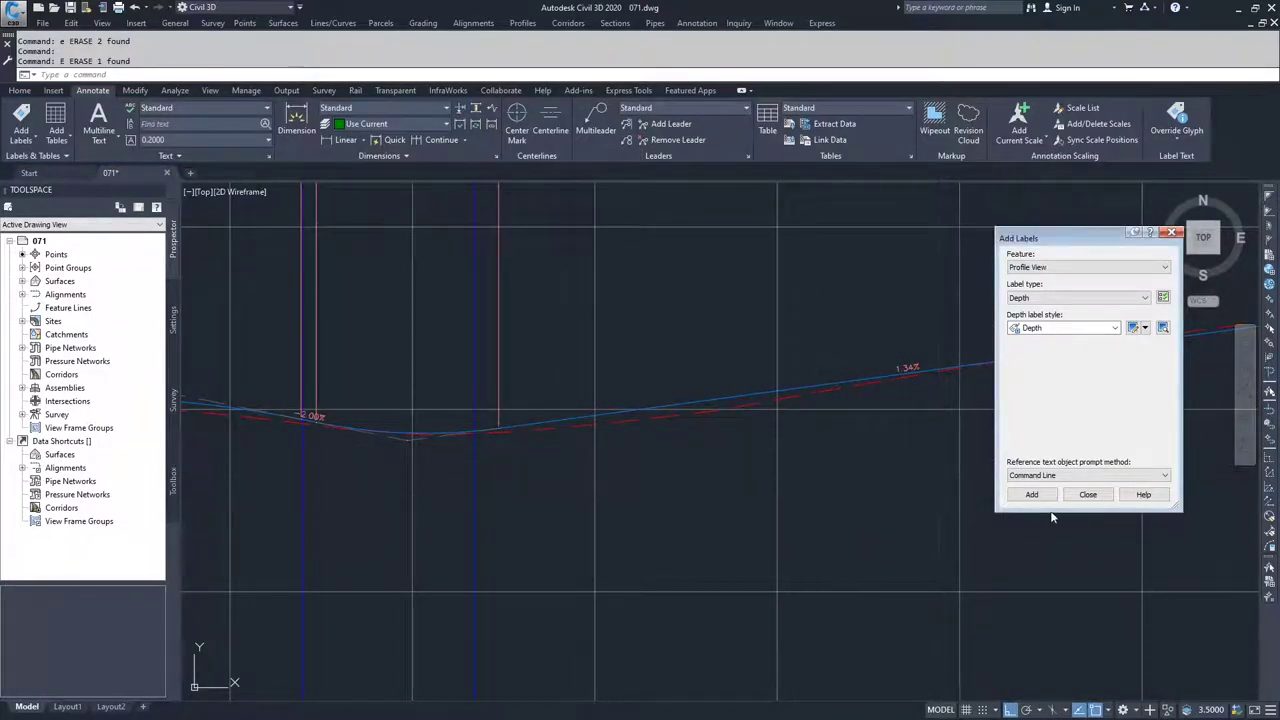
left_click(1087, 495)
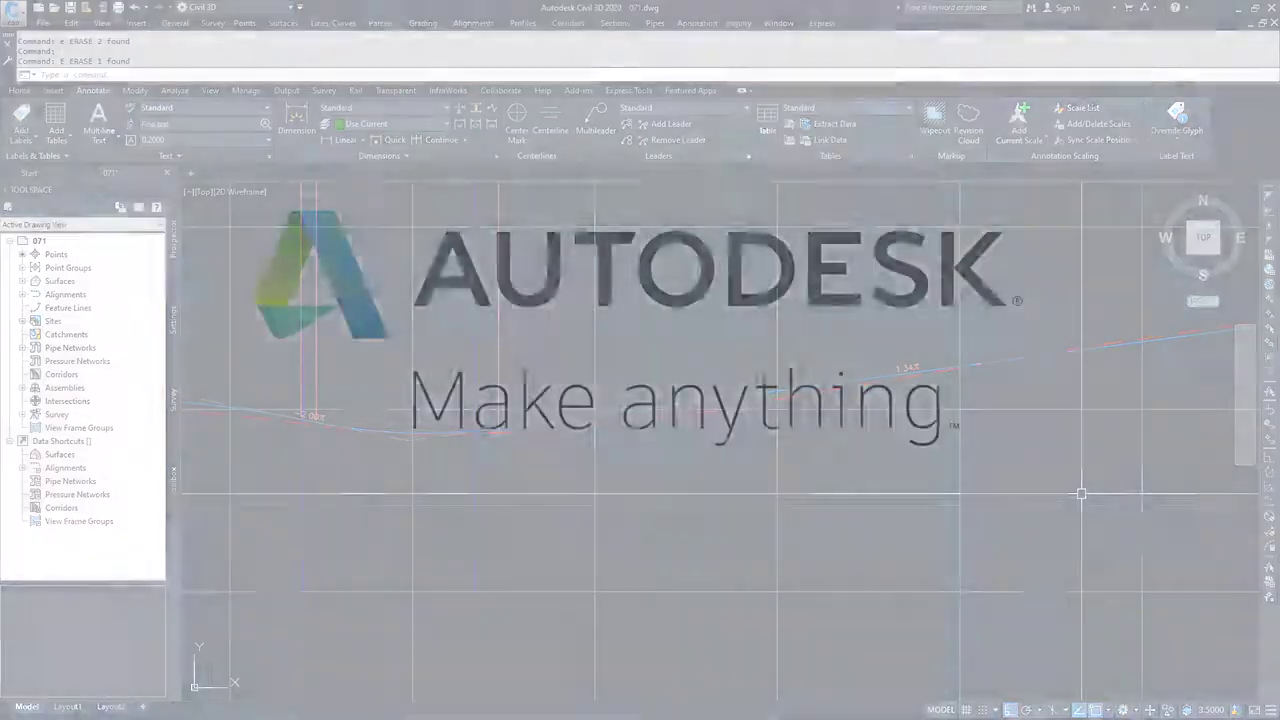